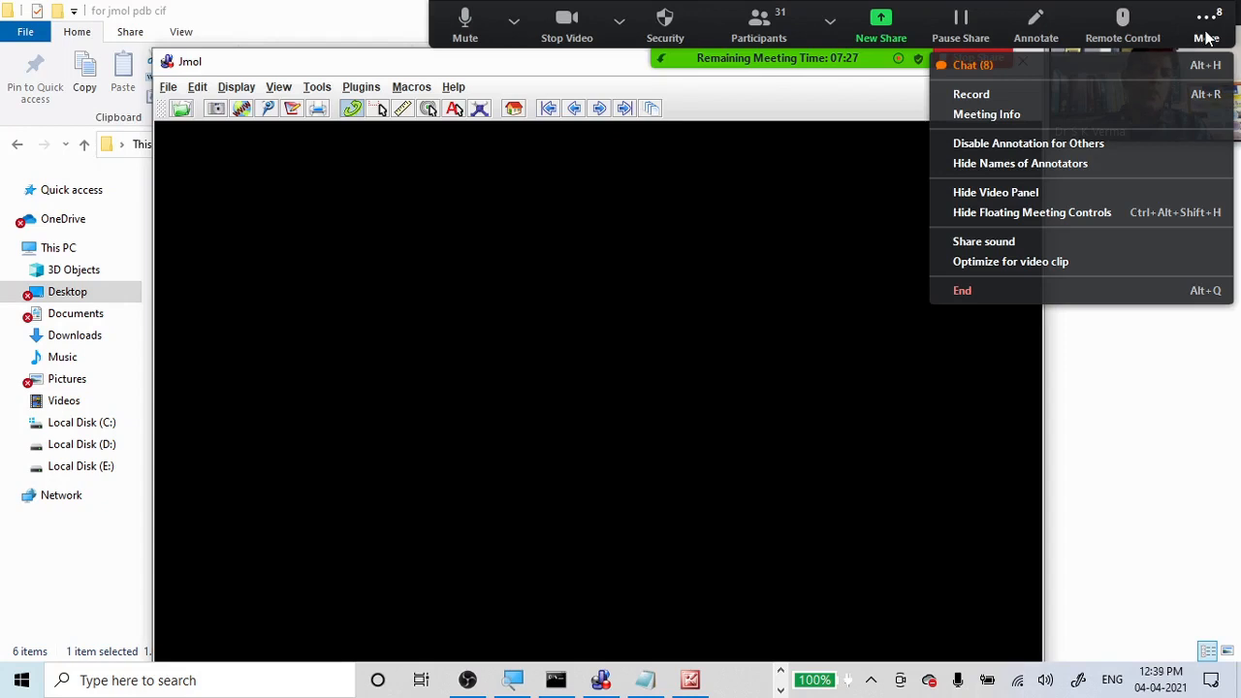
Step: Load the methane molecule by its compound name through Get MOL
left_click(636, 254)
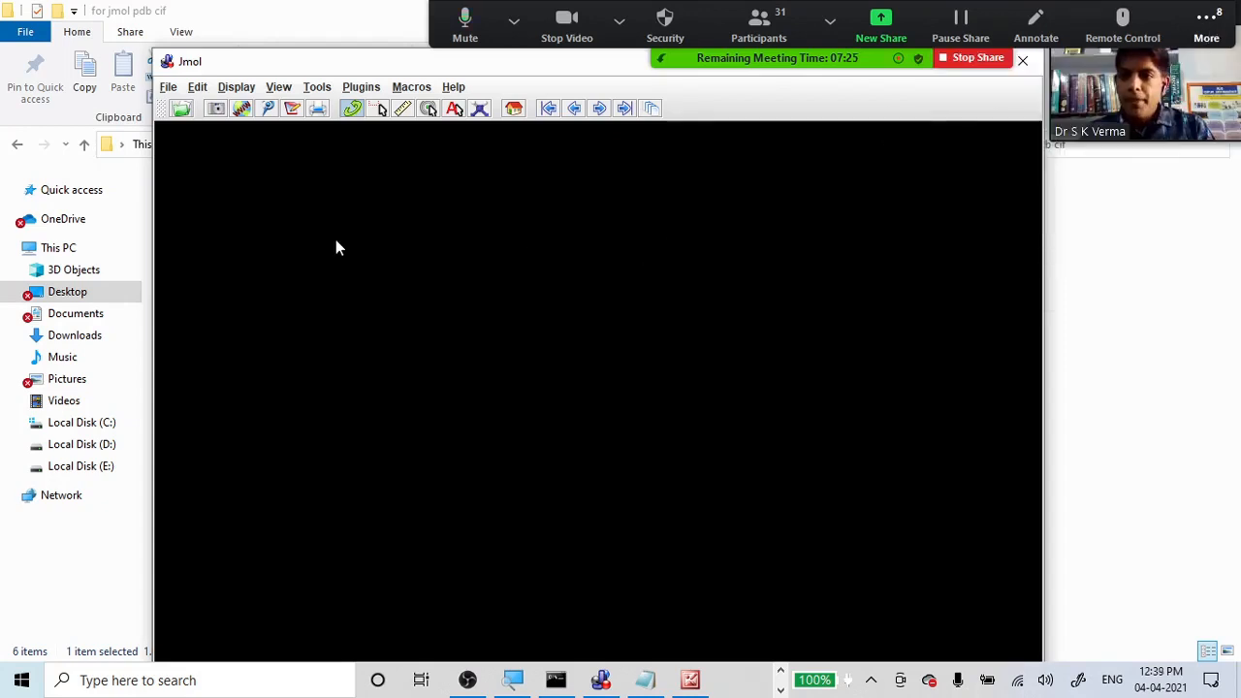
left_click(167, 88)
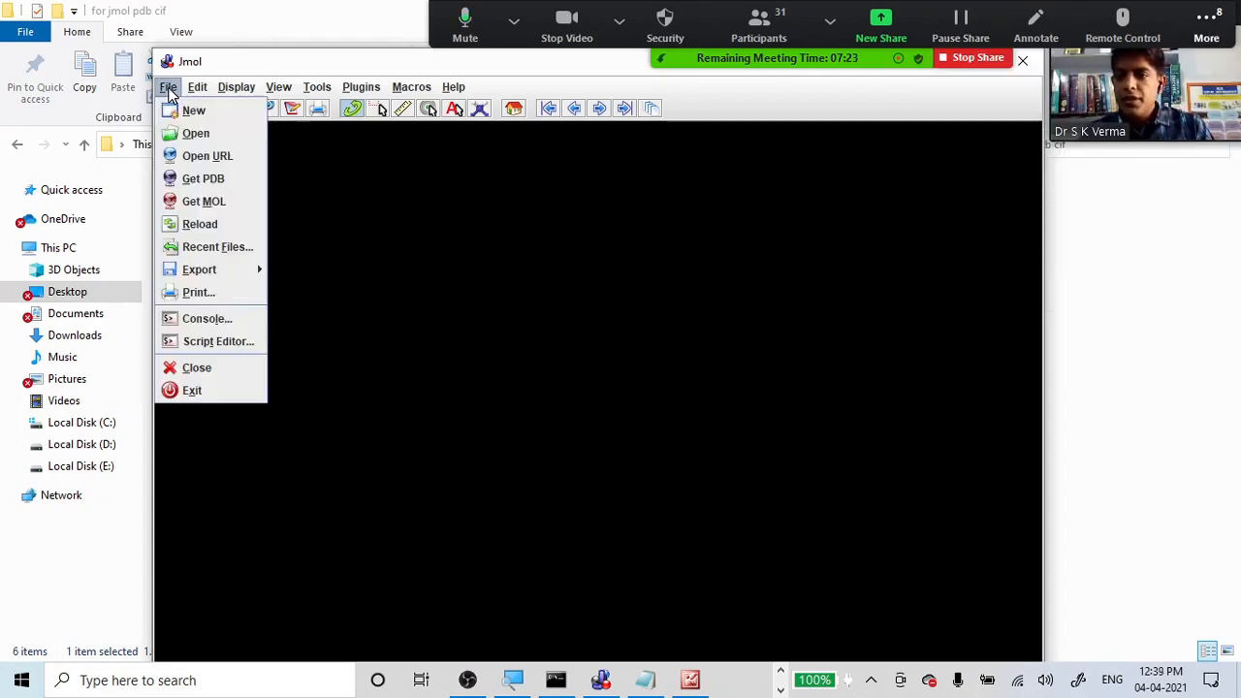
left_click(203, 201)
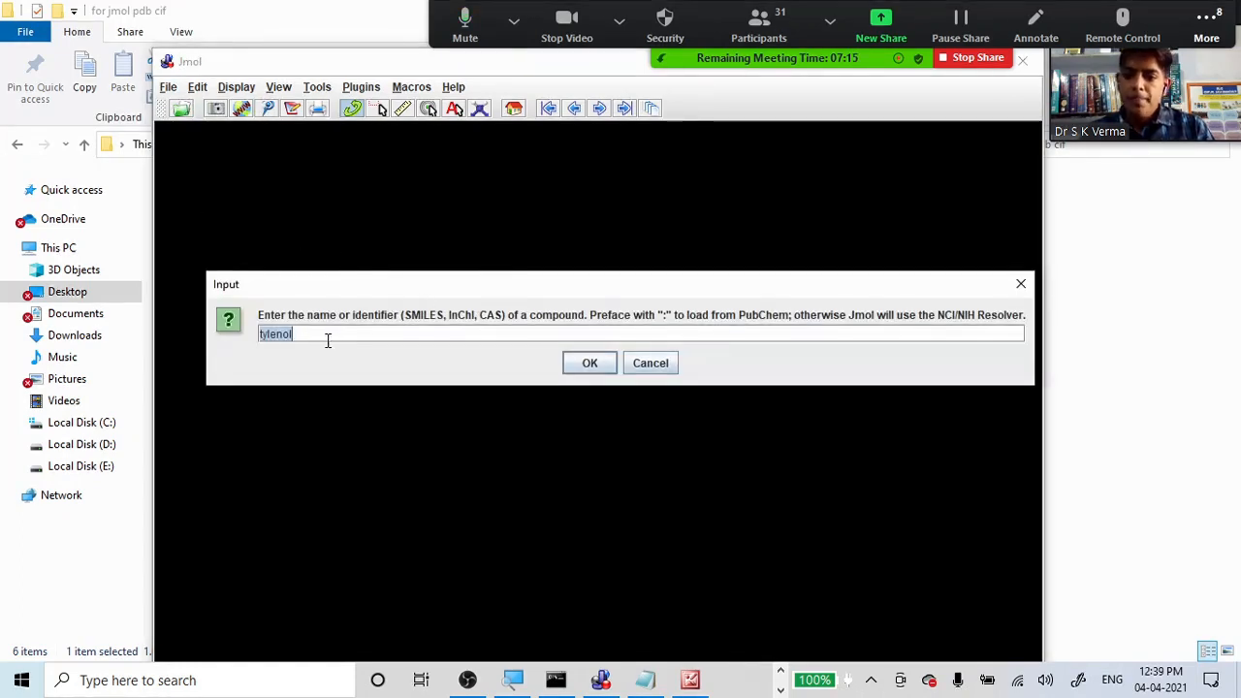
type("methane")
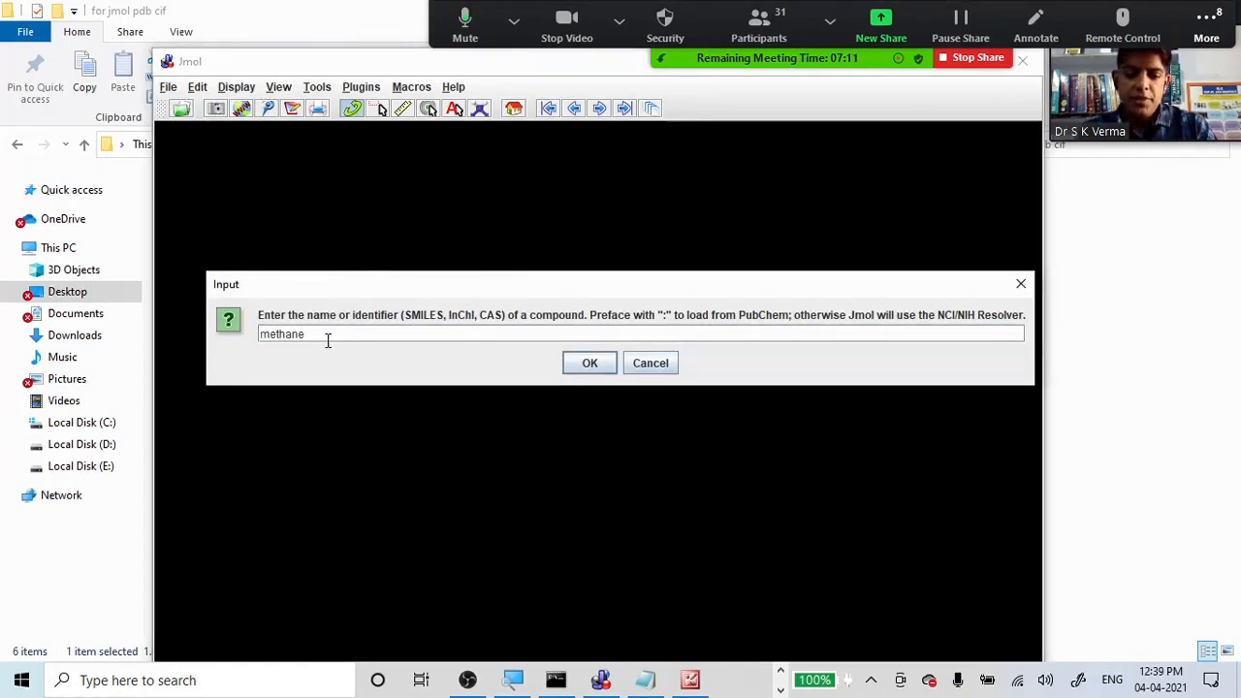
key("Return")
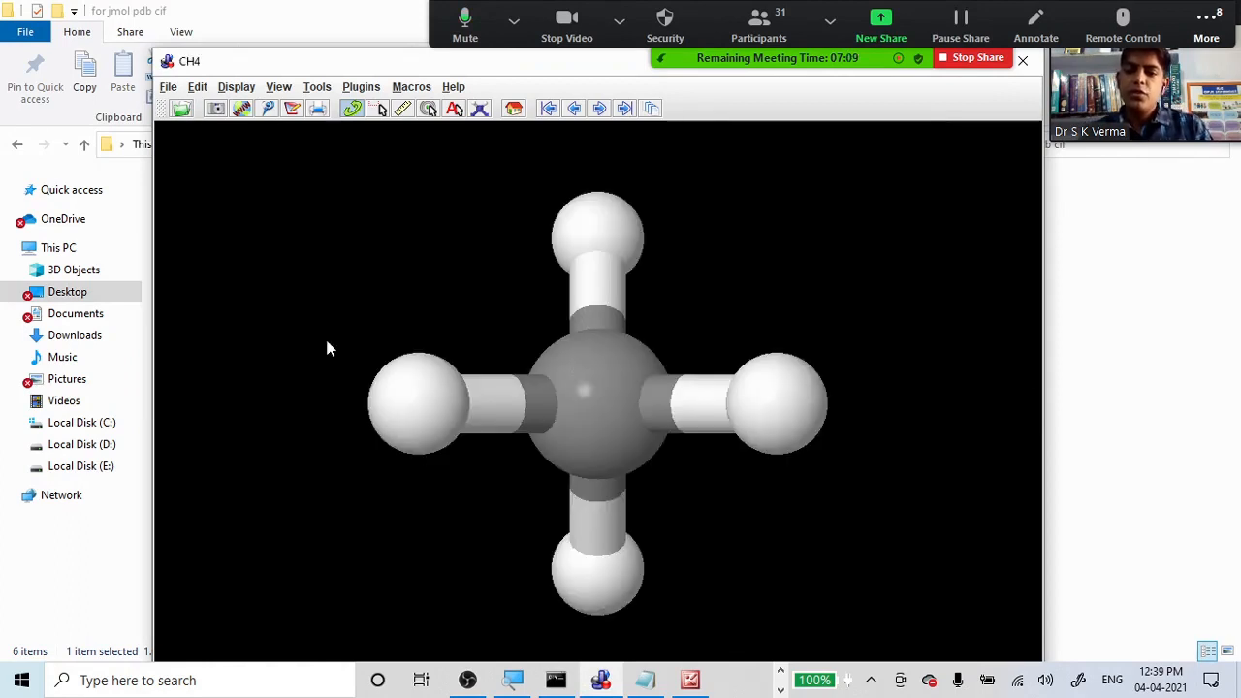
Step: Energy-minimize the methane structure in the model kit and exit modelkit mode
left_click_drag(900, 335, 797, 433)
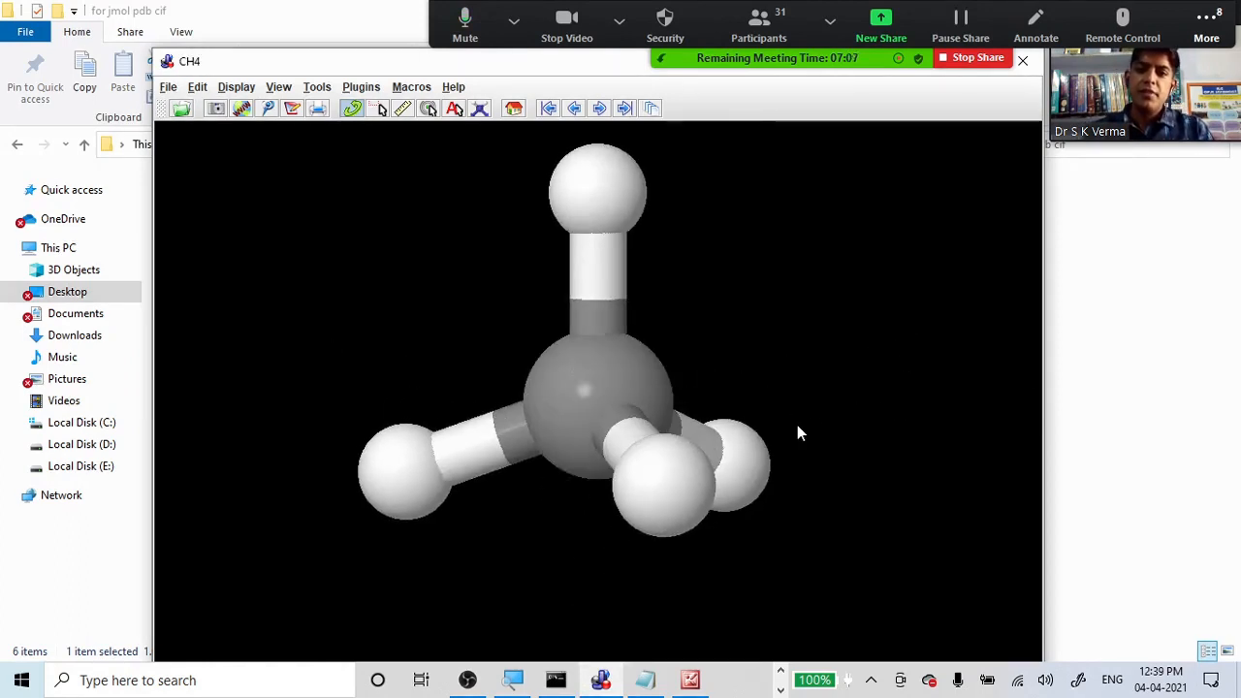
left_click(480, 110)
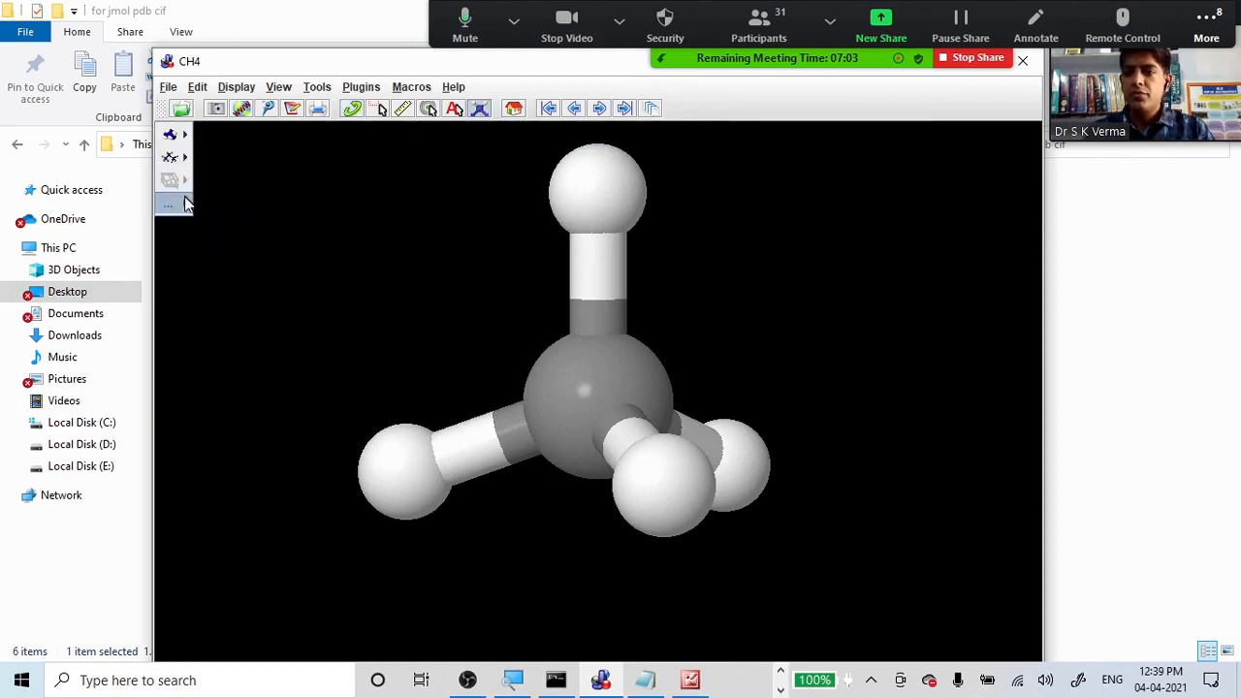
mouse_move(185, 125)
mouse_move(170, 203)
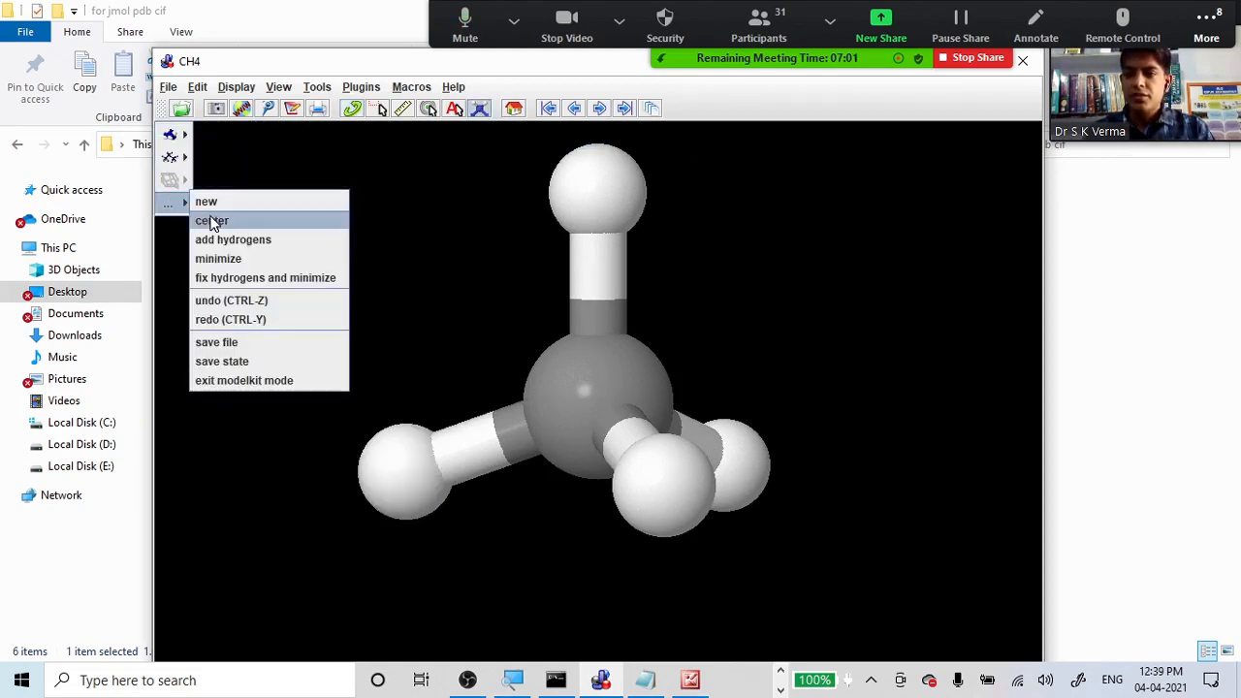
left_click(223, 257)
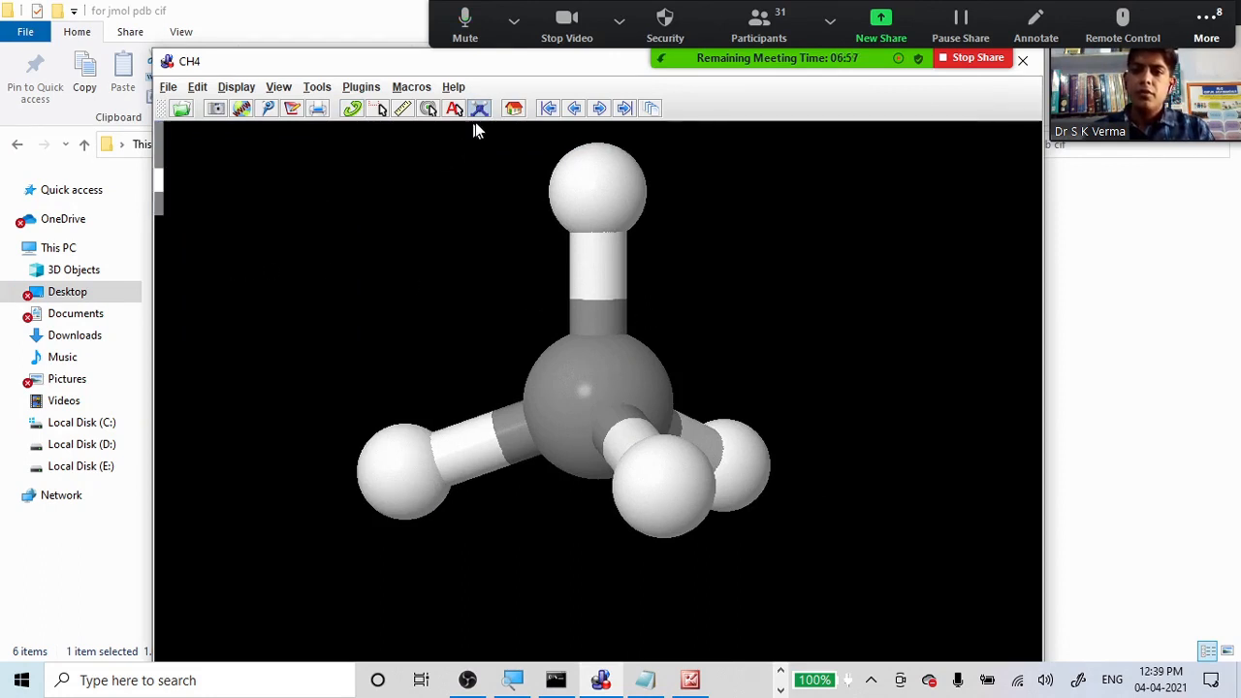
left_click(157, 183)
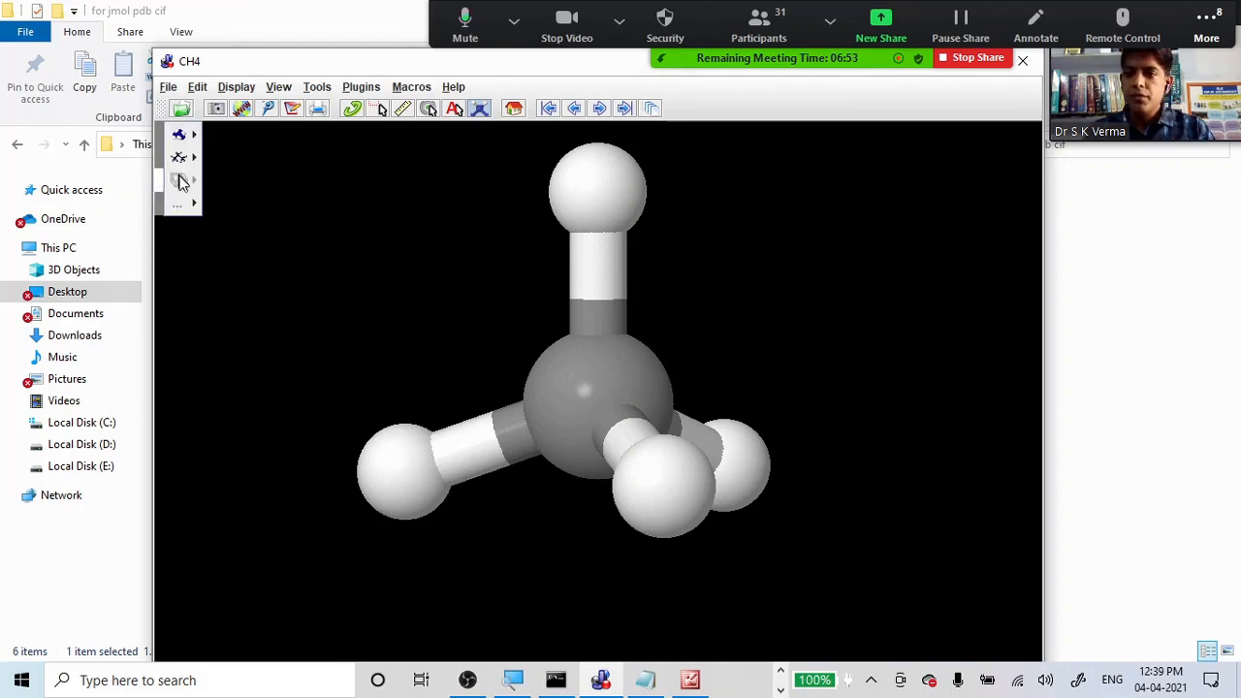
mouse_move(177, 202)
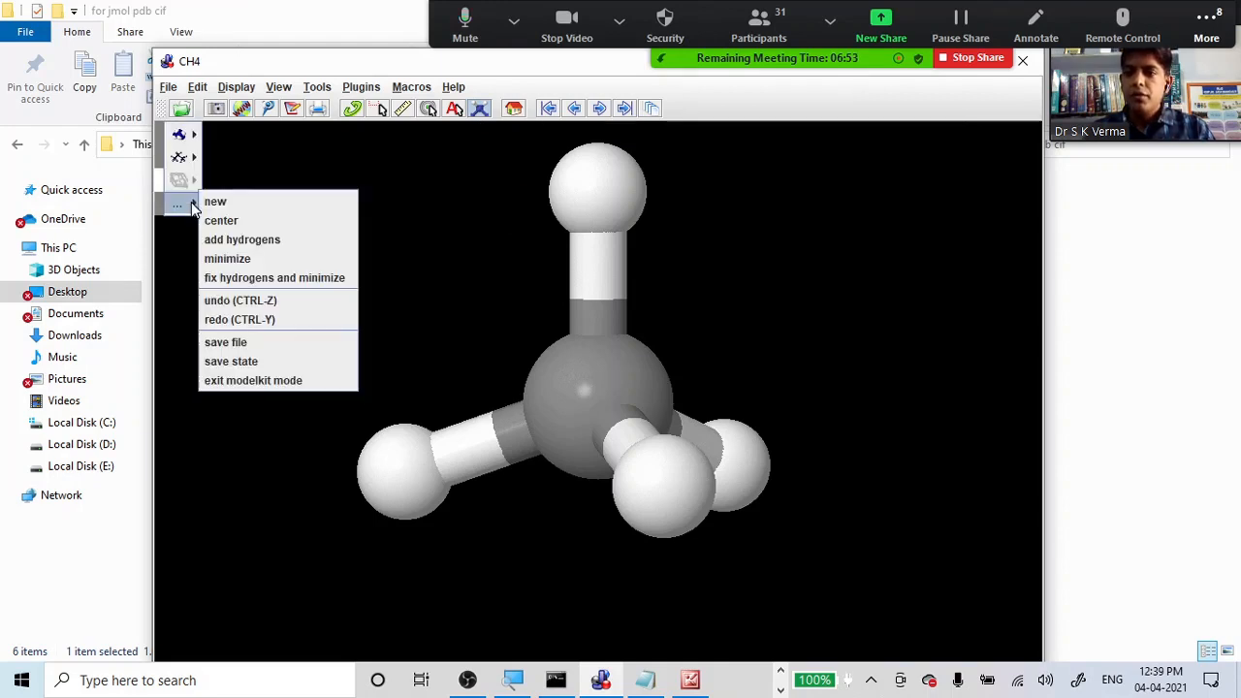
left_click(249, 382)
Step: Rotate the methane model slightly, open the script console and move it toward the upper part of the molecule view
left_click_drag(757, 340, 891, 283)
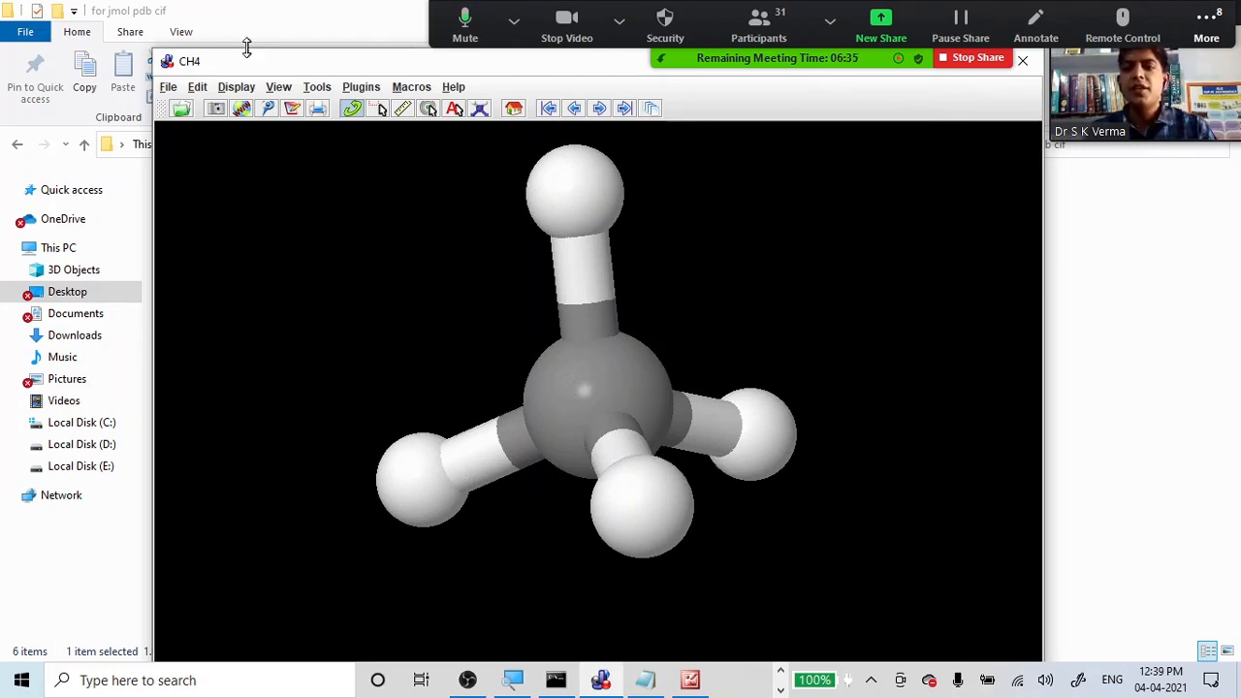
left_click(168, 89)
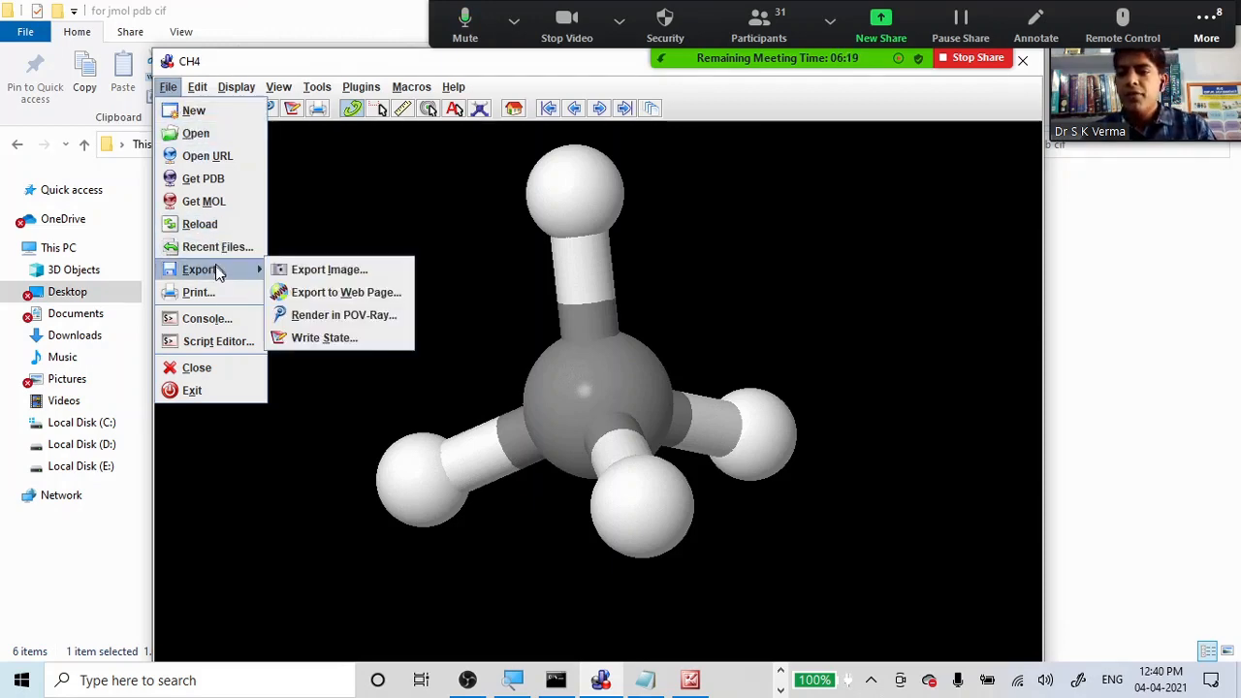
left_click(219, 318)
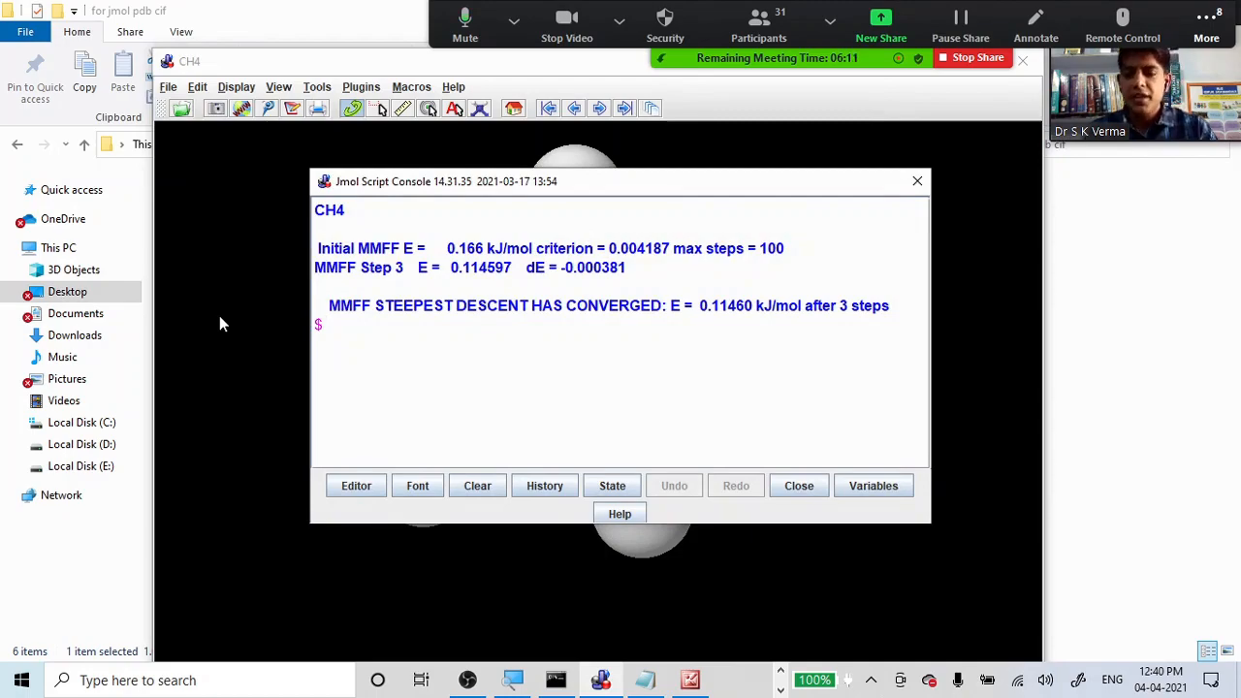
left_click_drag(532, 191, 288, 145)
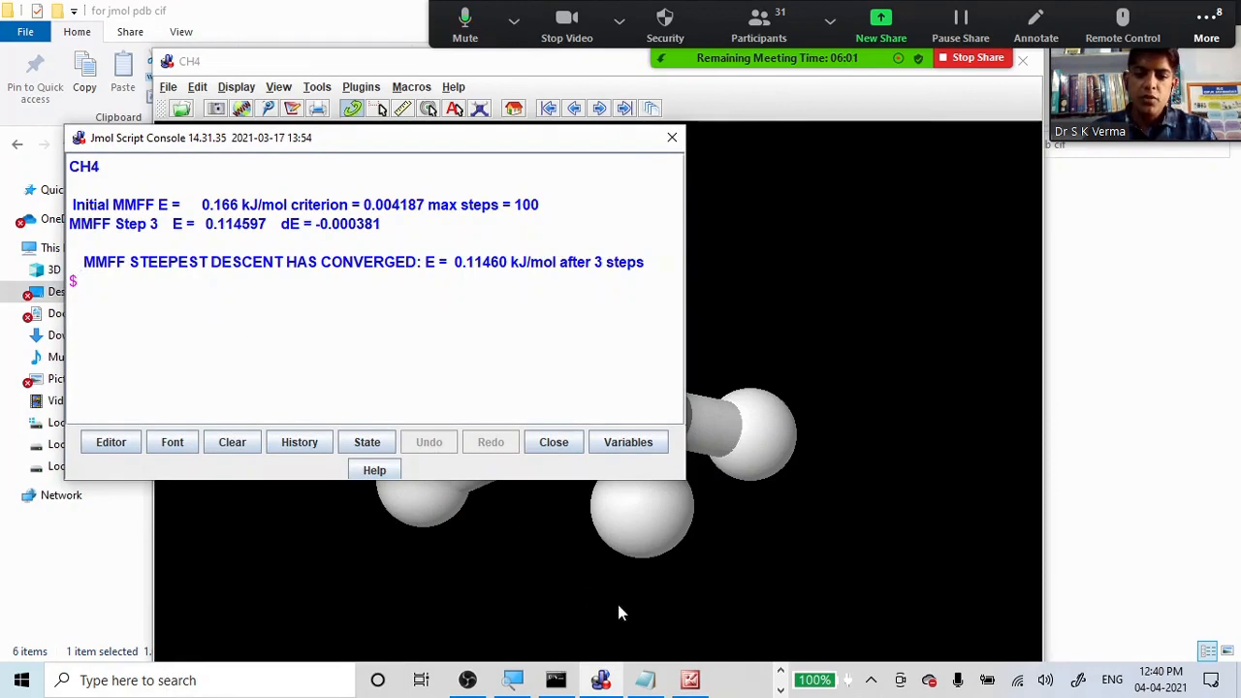
Step: Switch to the Notepad command notes, go to the methane commands and place the window below the console text
left_click(644, 679)
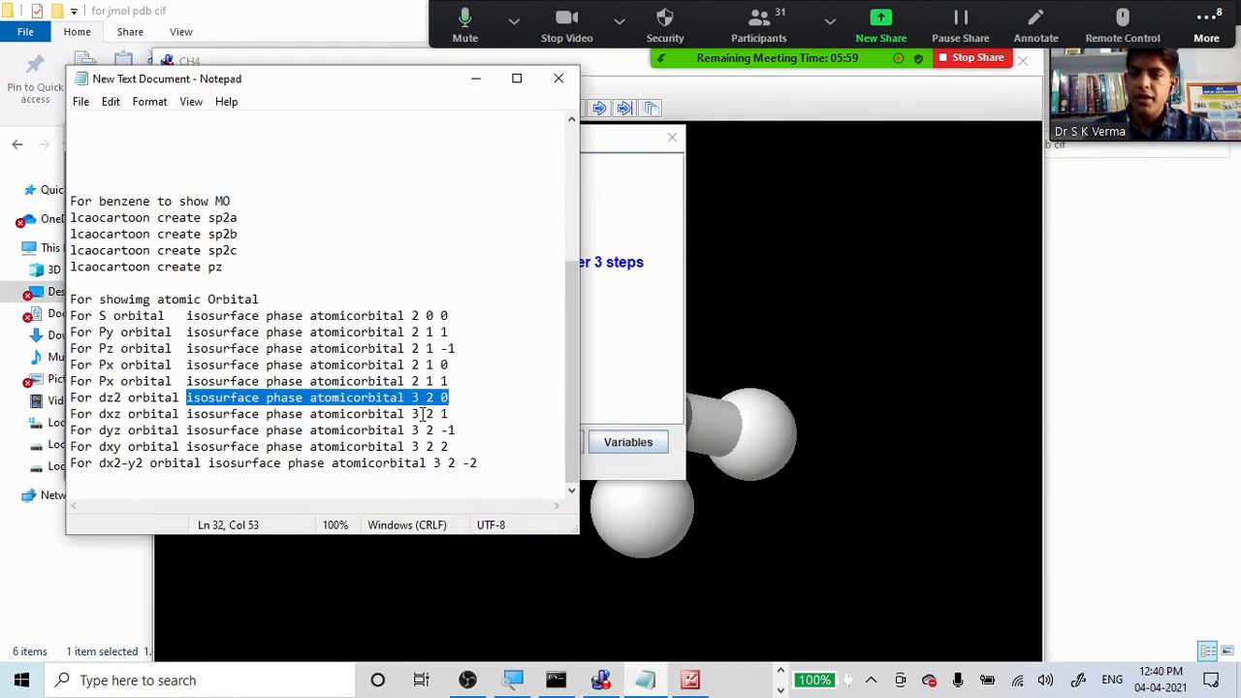
left_click_drag(574, 298, 570, 151)
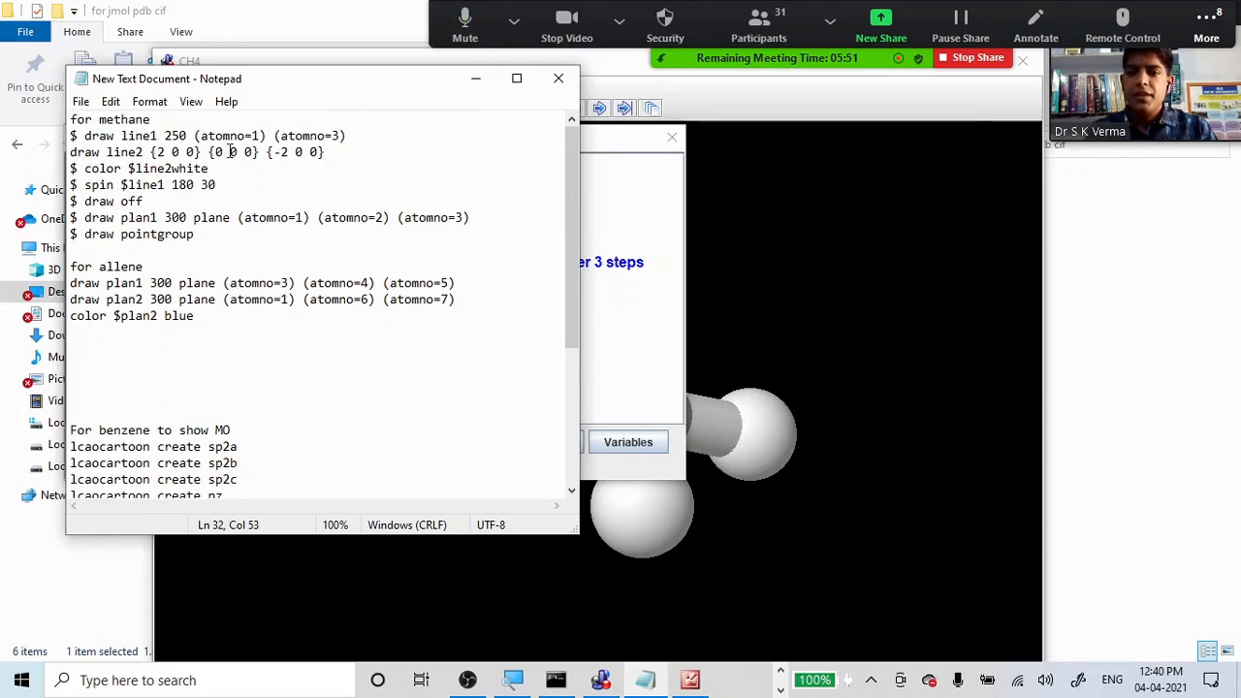
left_click_drag(375, 85, 305, 346)
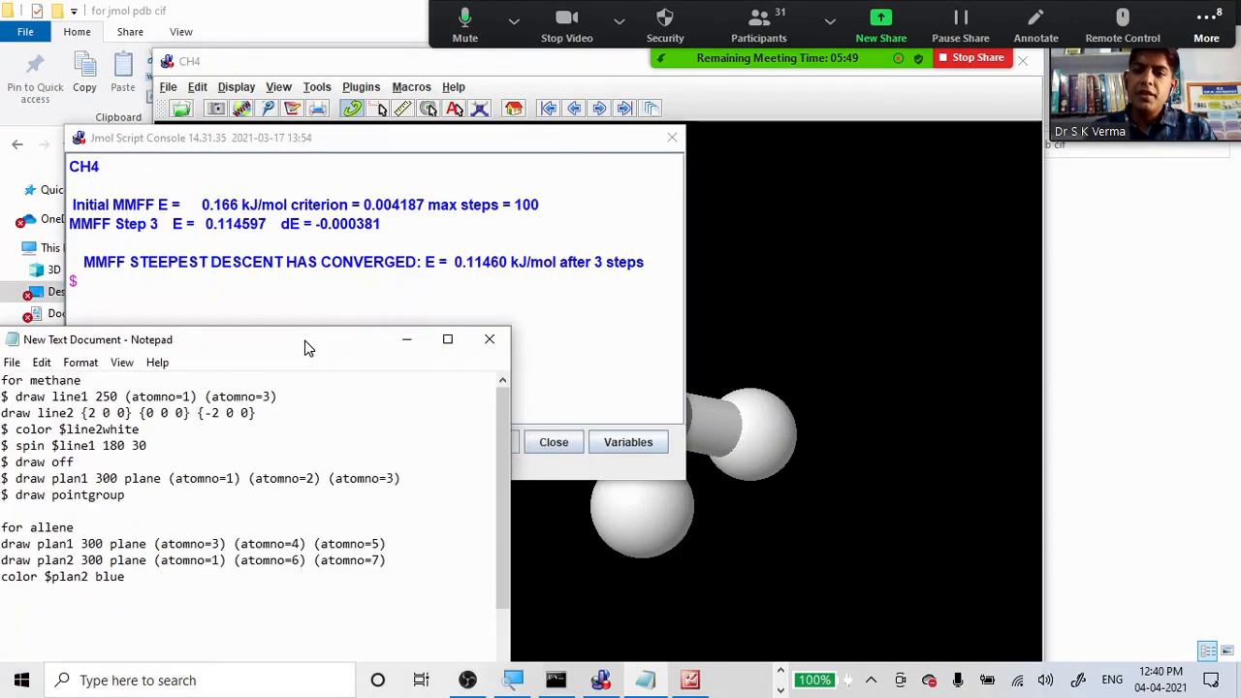
Step: Move the script console off the molecule and label the methane atoms by number
left_click_drag(440, 141, 63, 378)
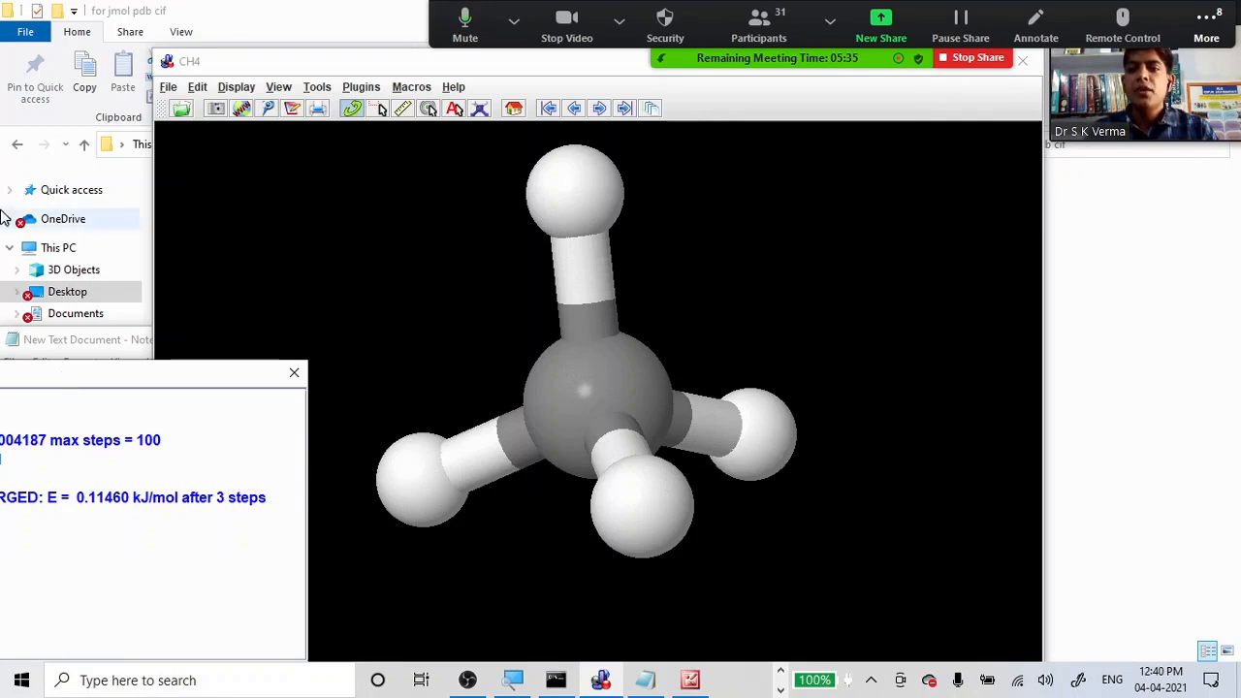
left_click(235, 88)
mouse_move(257, 166)
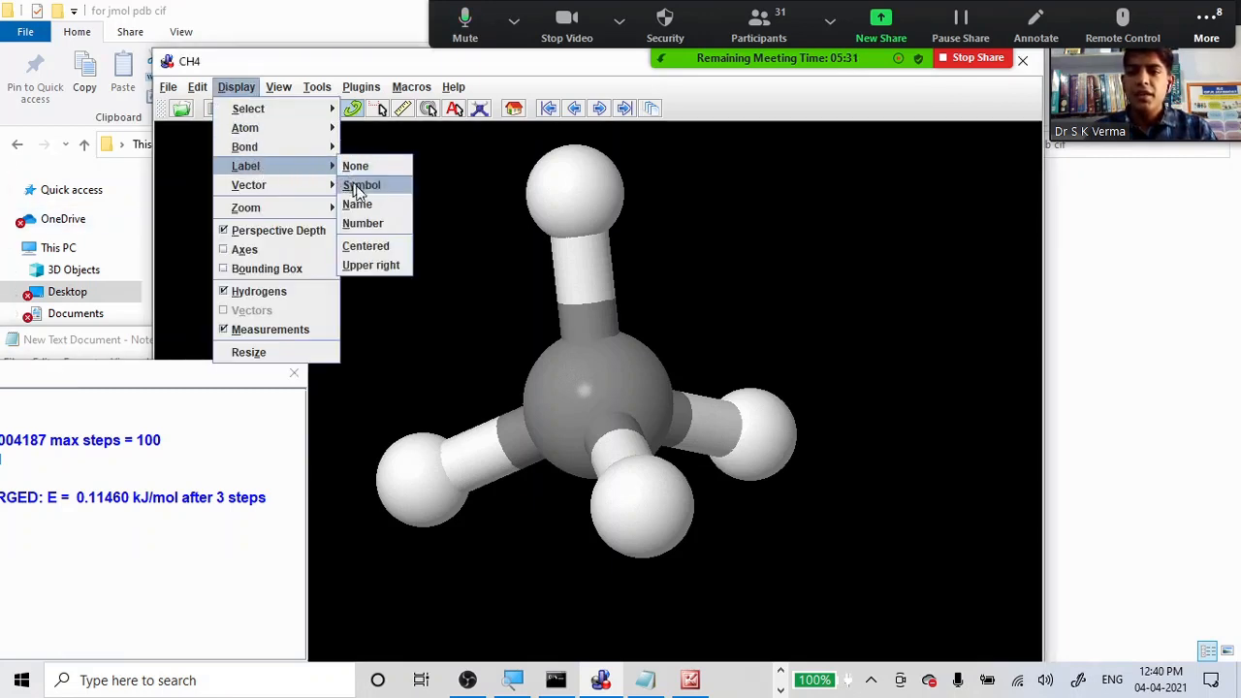
left_click(375, 222)
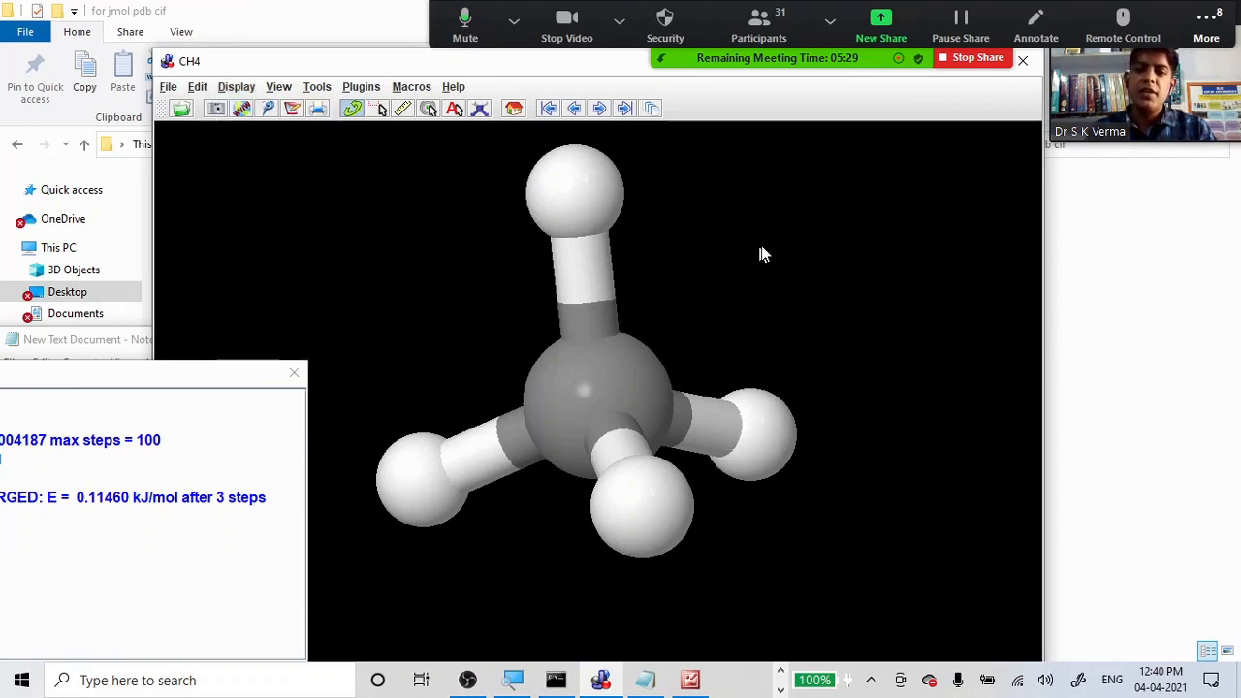
Step: Color the atom number labels red
right_click(793, 225)
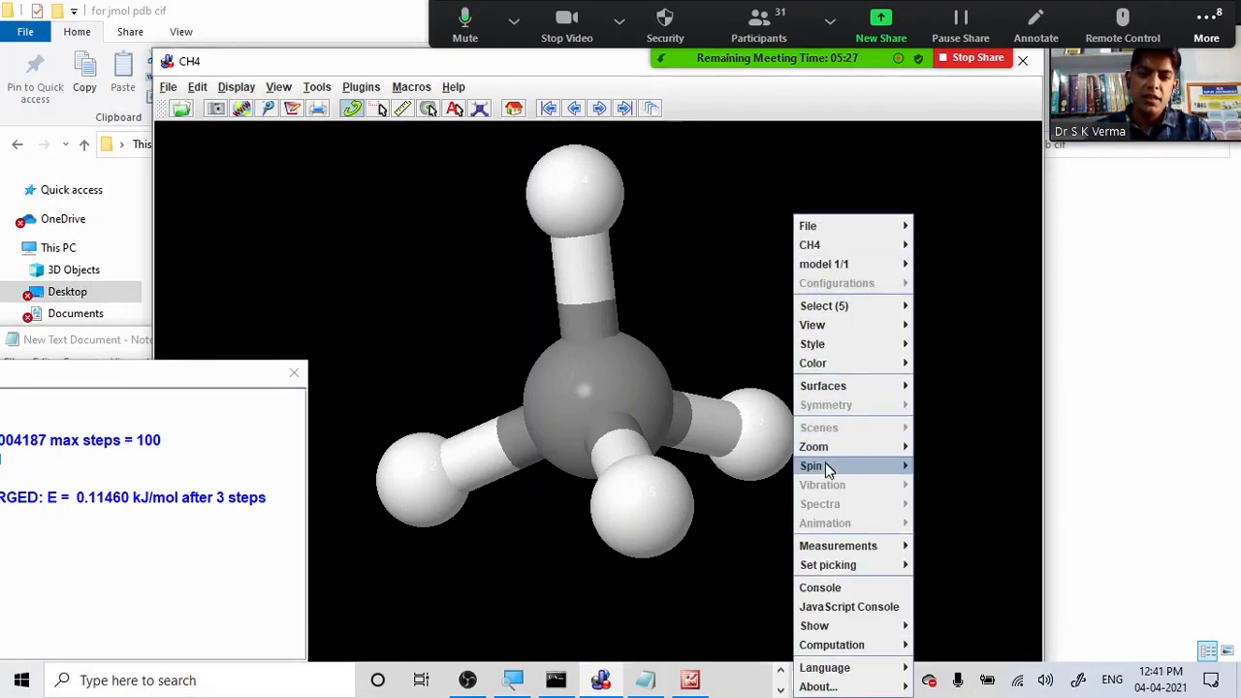
mouse_move(840, 546)
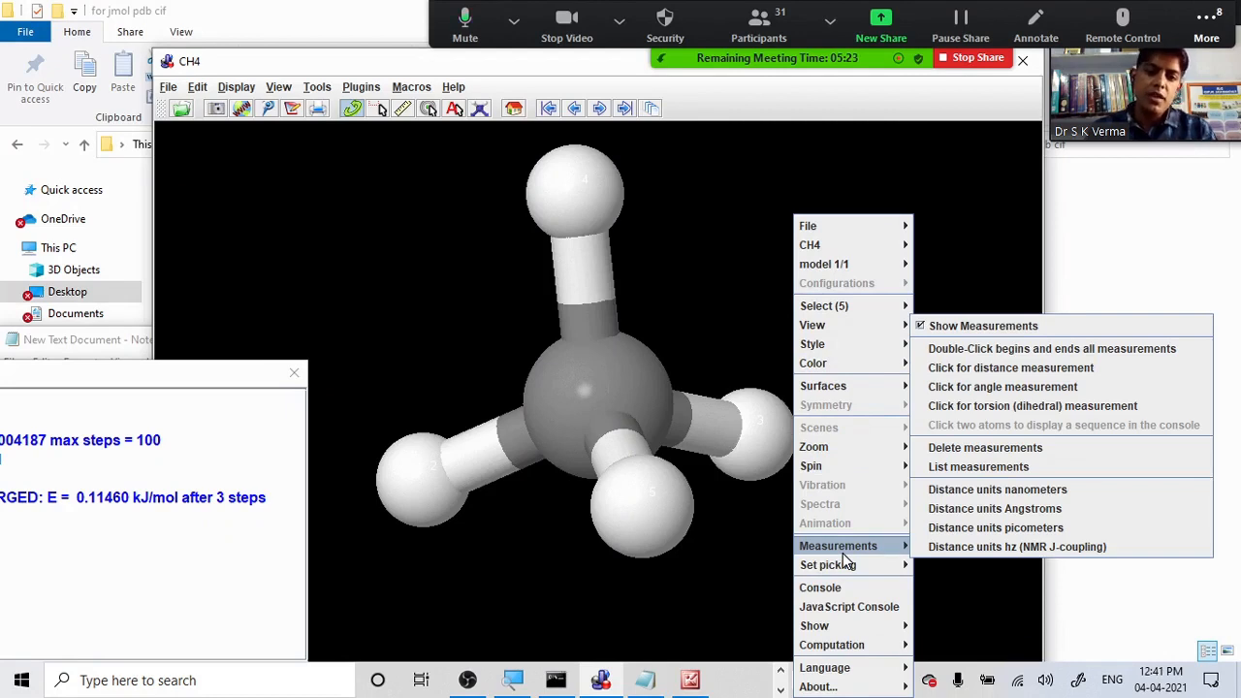
mouse_move(851, 572)
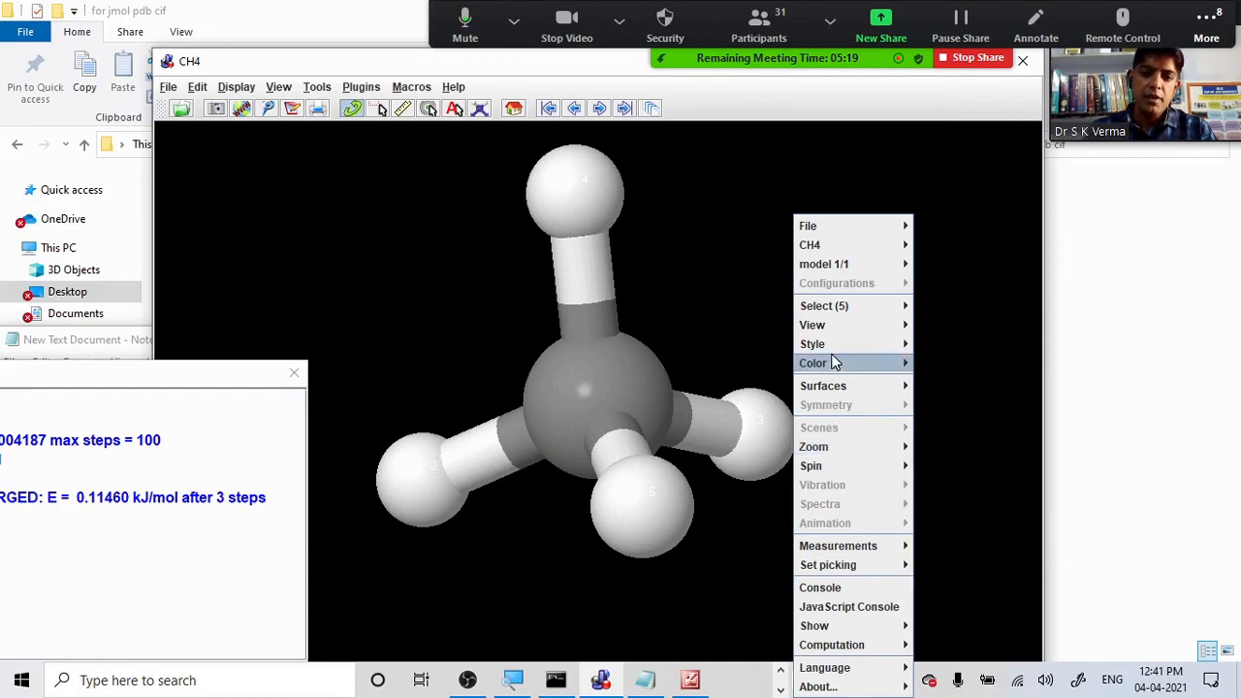
mouse_move(836, 362)
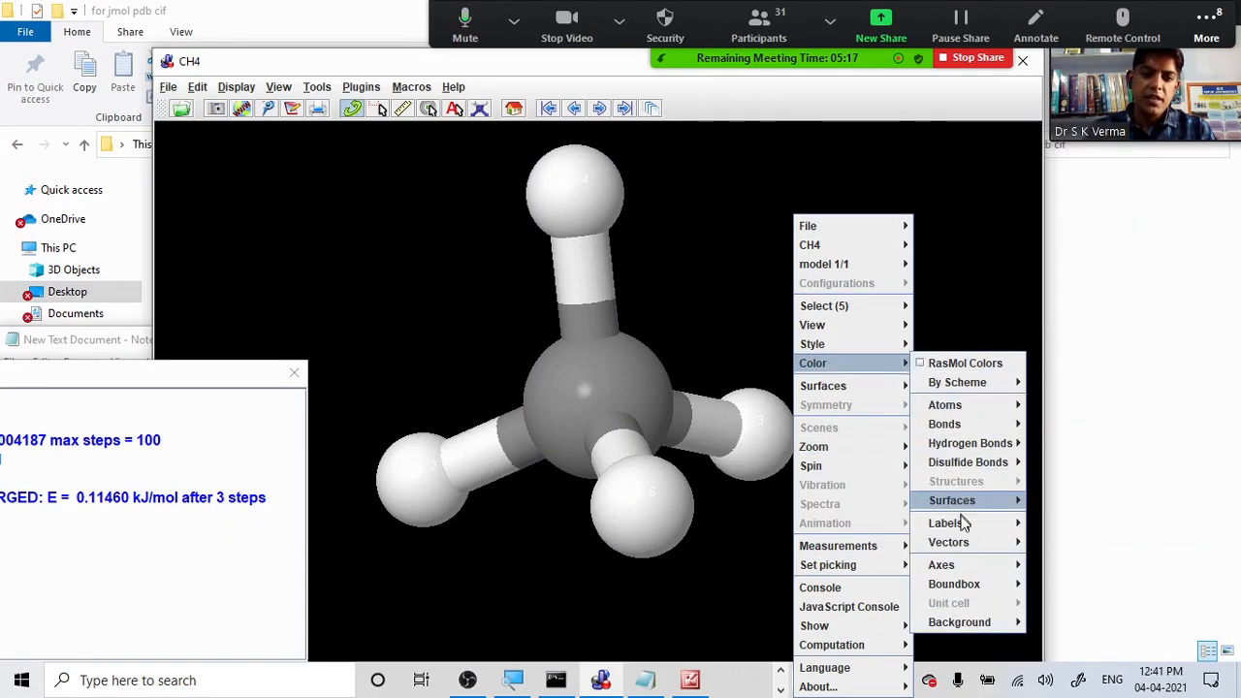
mouse_move(994, 502)
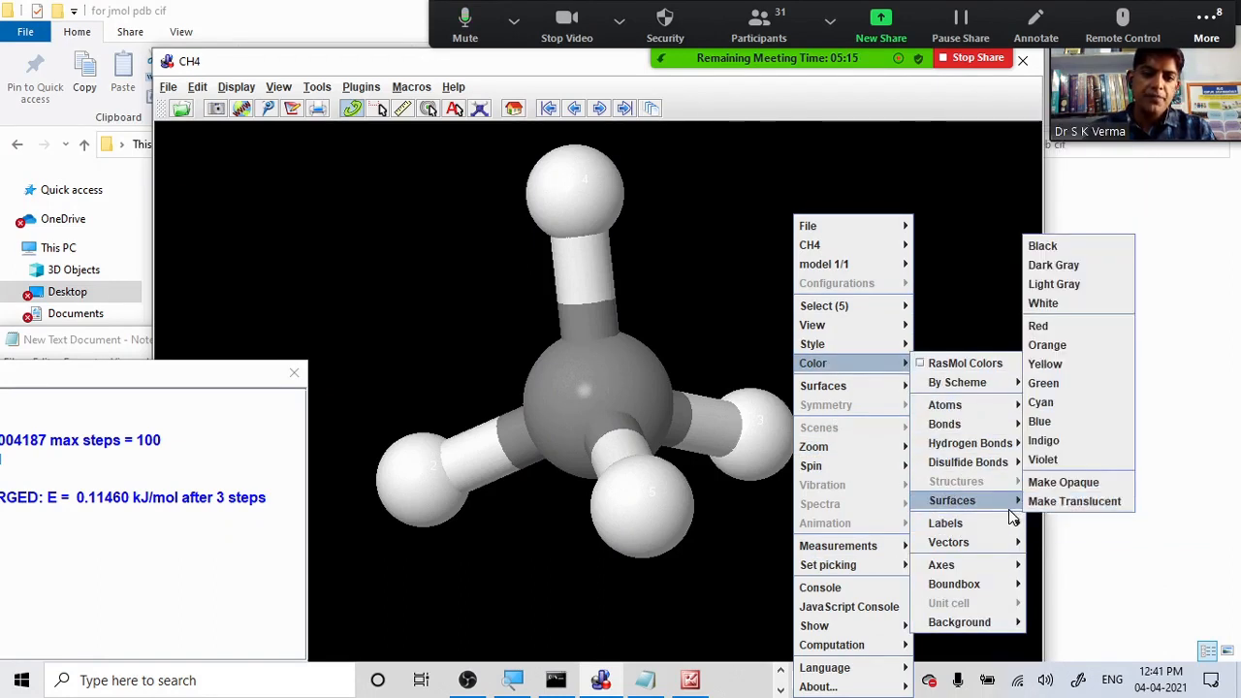
mouse_move(999, 524)
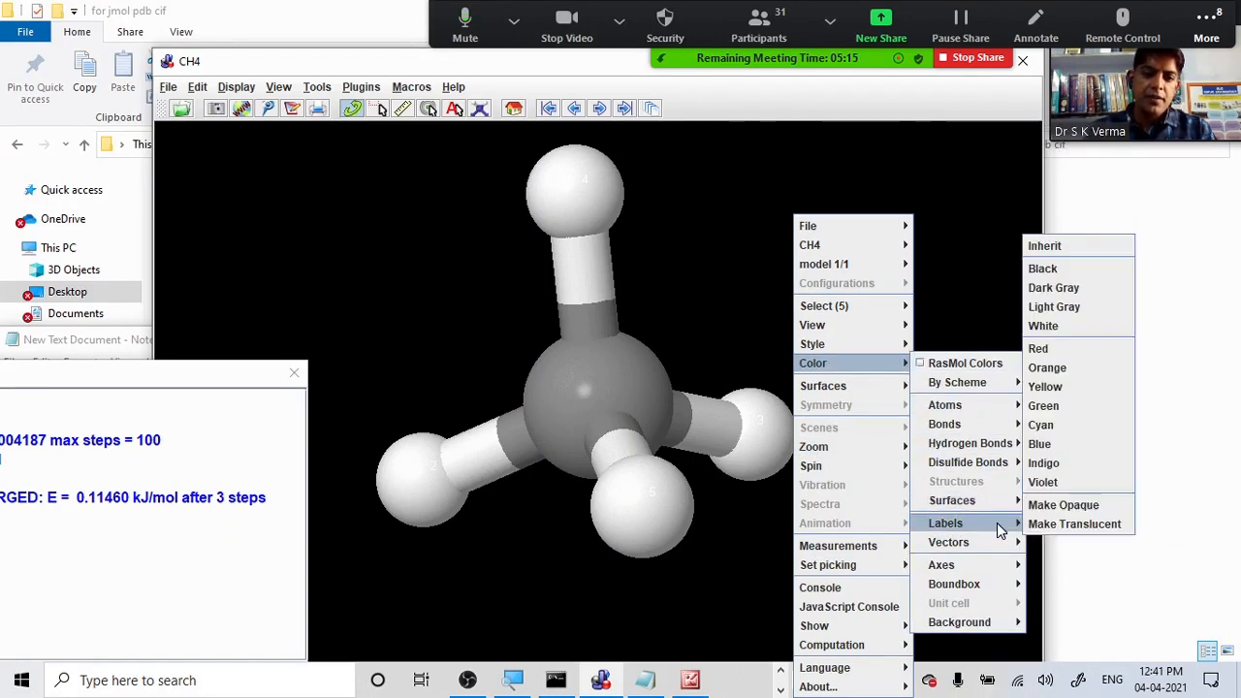
left_click(1038, 350)
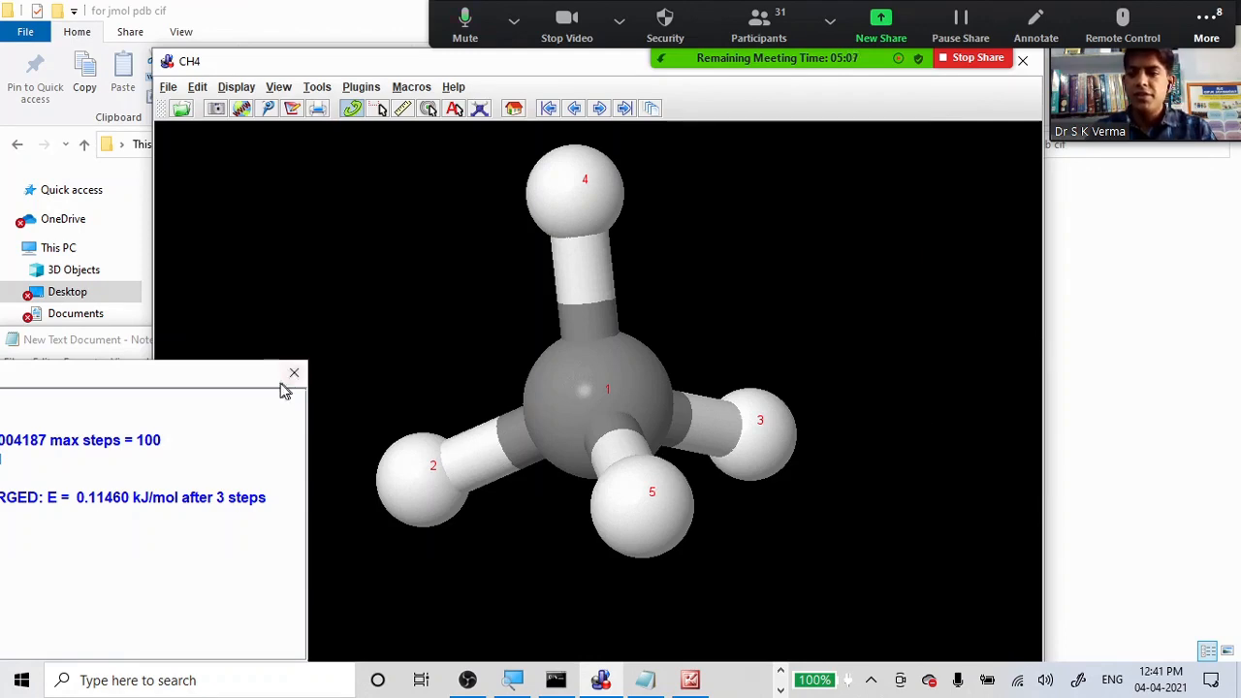
Step: Copy the methane command "draw plan1 300 plane (atomno=1) (atomno=2) (atomno=3)" from the Notepad notes, leaving out the $ sign
left_click_drag(191, 380, 468, 232)
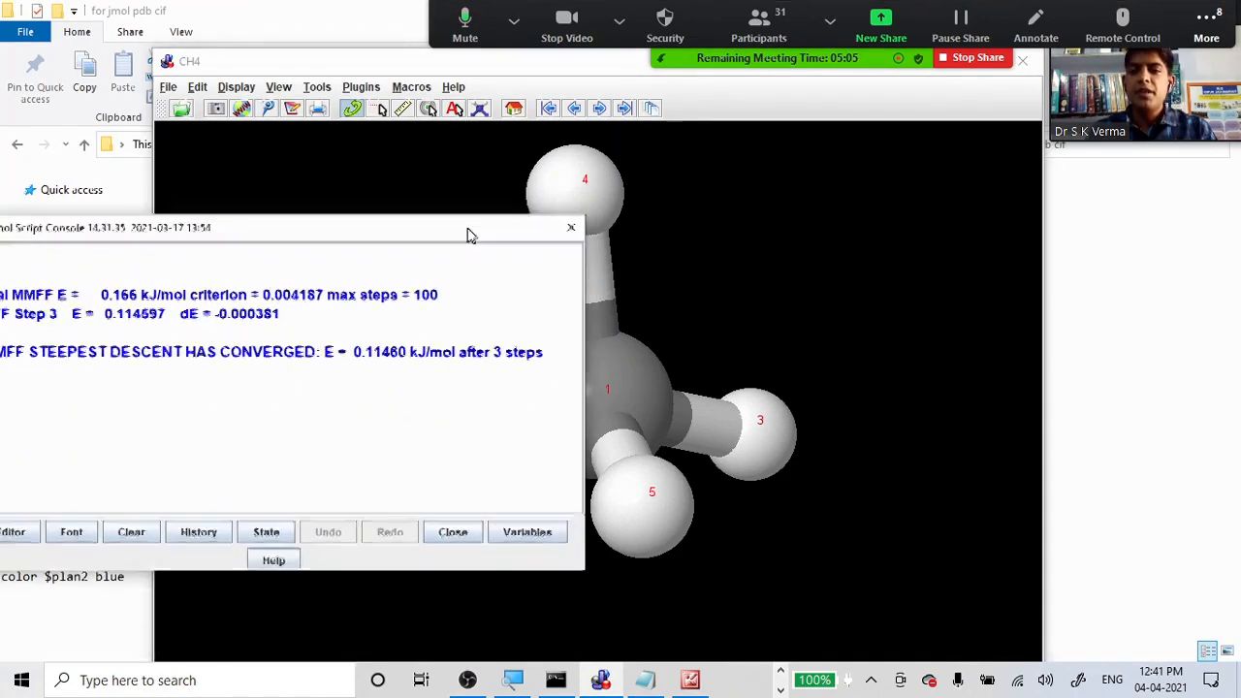
left_click(645, 679)
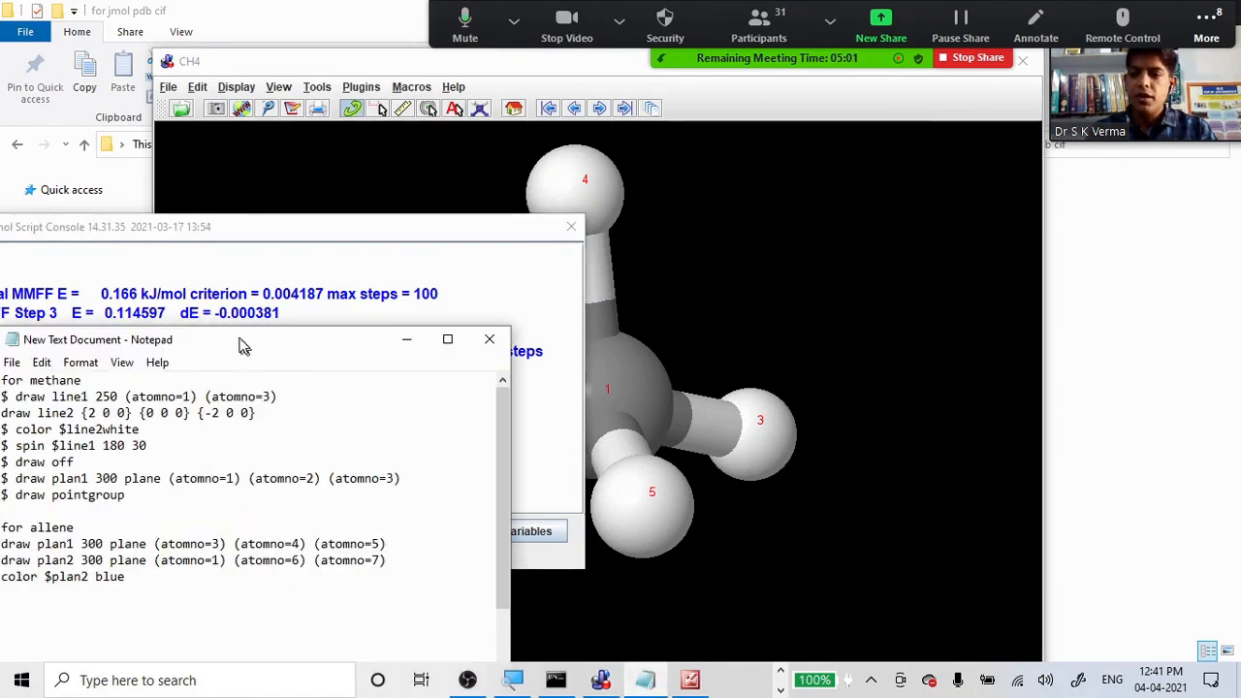
left_click_drag(241, 342, 459, 266)
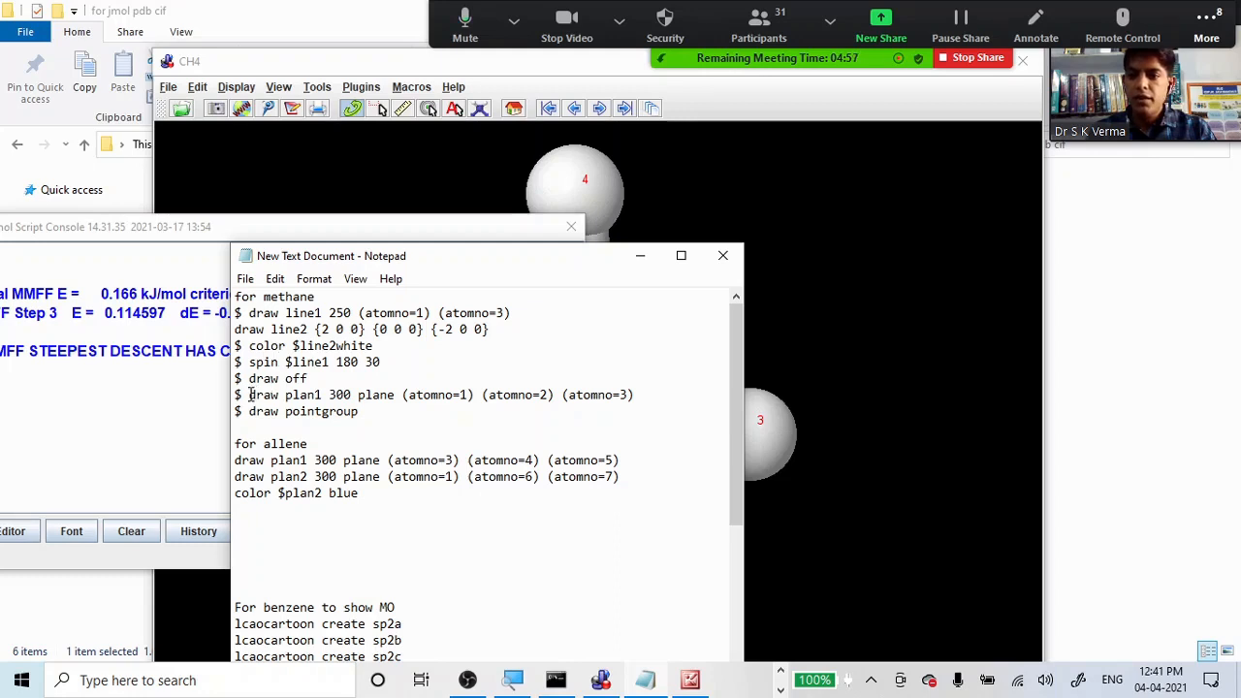
left_click_drag(249, 394, 634, 403)
key("ctrl+c")
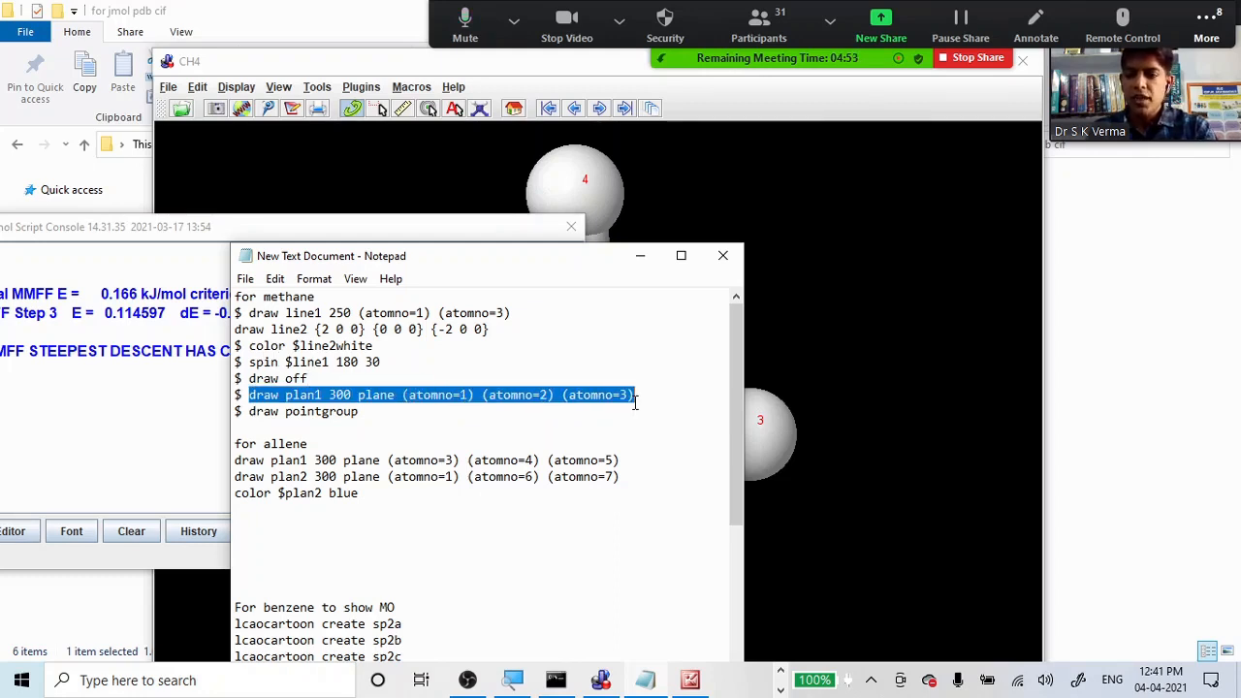
Step: Minimize the notes, paste the copied plane command into the Jmol script console and move the console partly off the molecule
left_click(640, 262)
left_click_drag(372, 232, 615, 175)
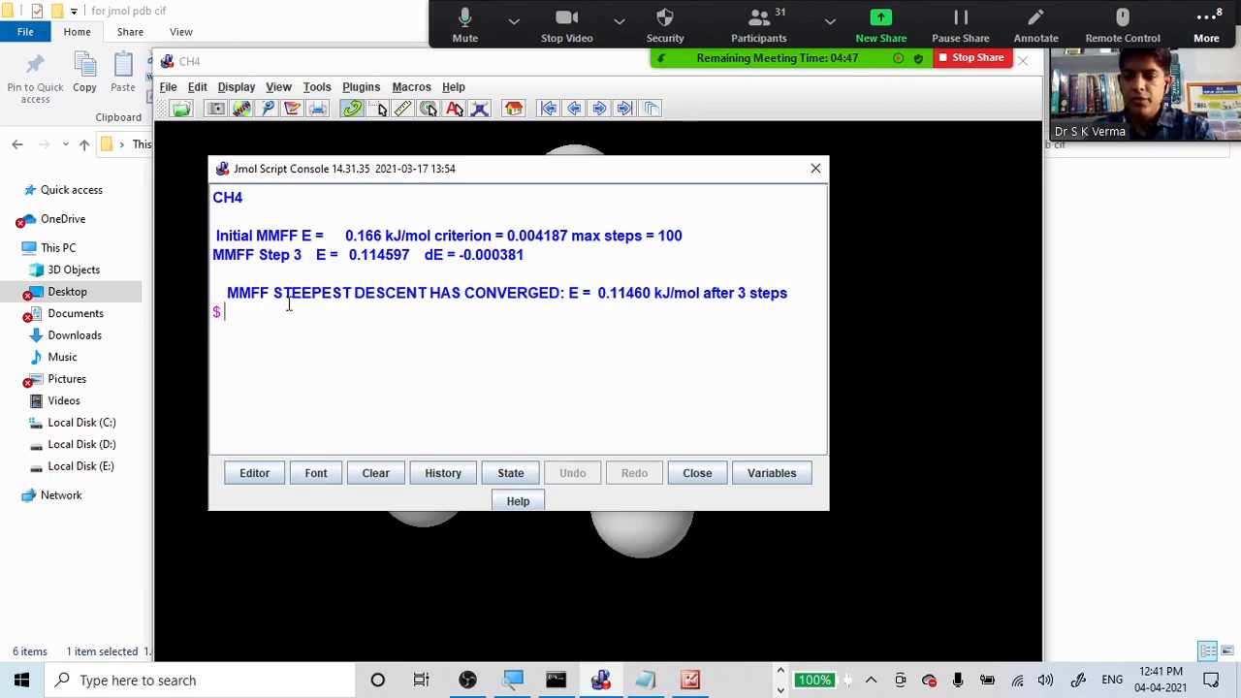
key("ctrl+v")
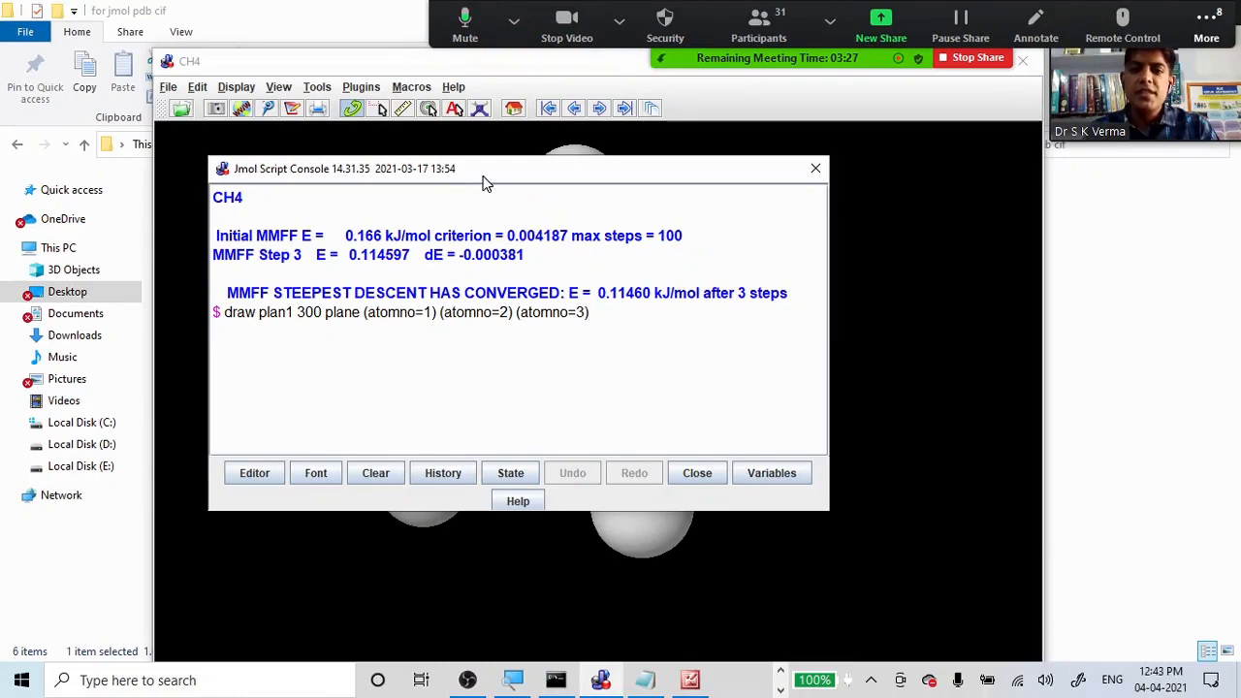
left_click_drag(482, 177, 243, 176)
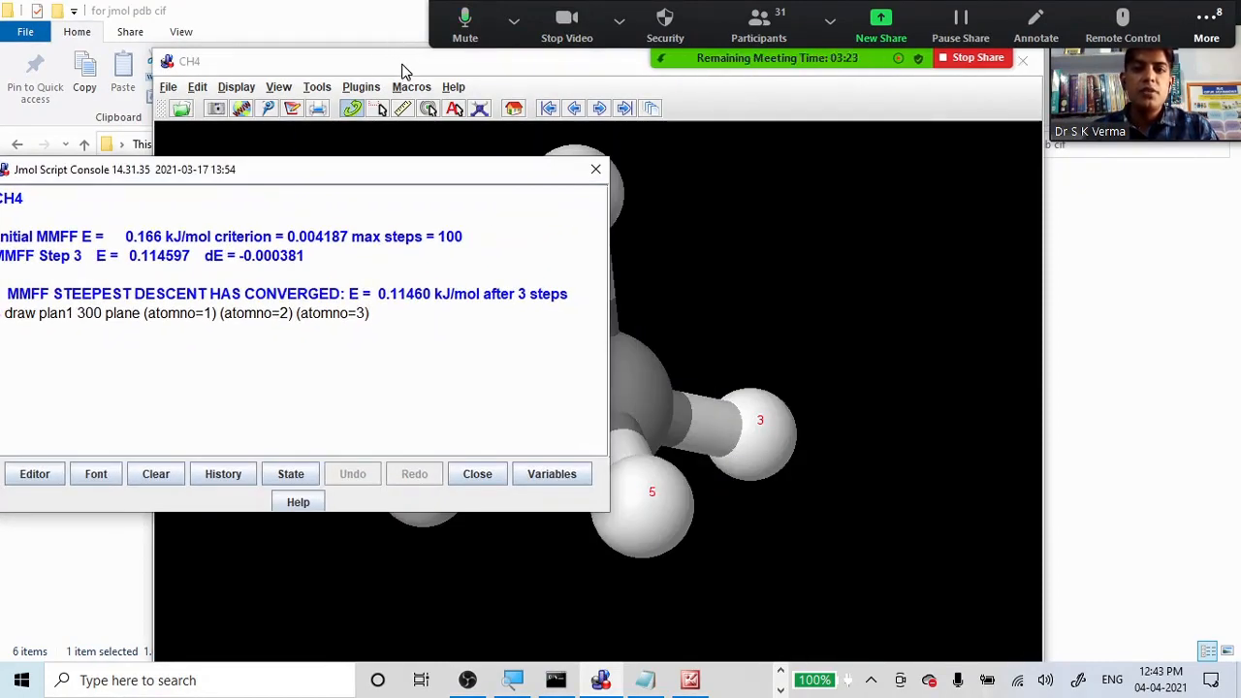
Step: Move the molecule window clear of the script console and run the pasted command to draw plan1 through atoms 1, 2 and 3
left_click_drag(404, 70, 652, 78)
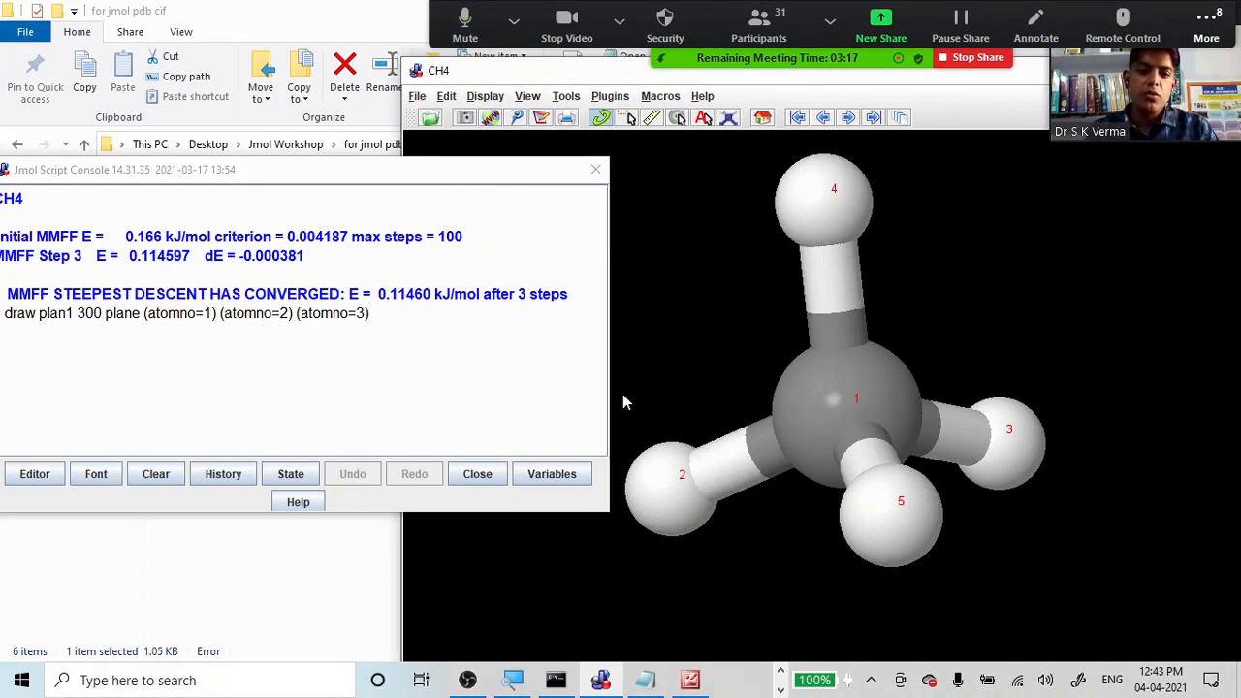
left_click_drag(1114, 479, 1079, 486)
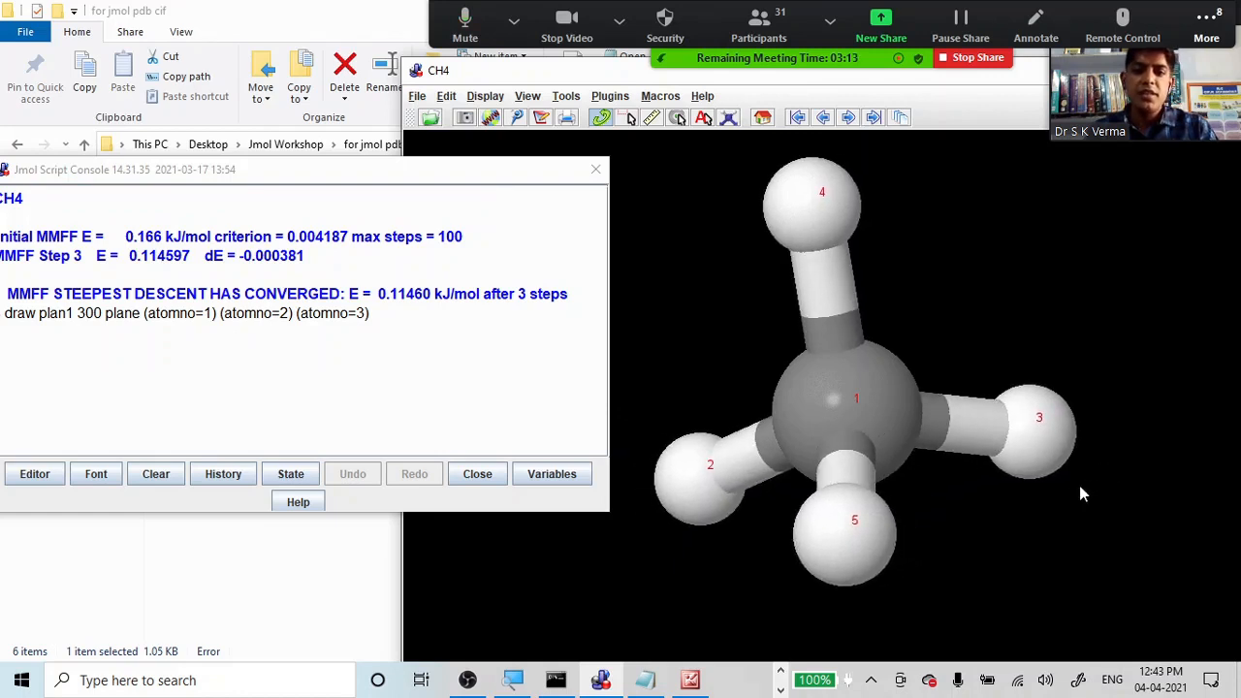
left_click(400, 313)
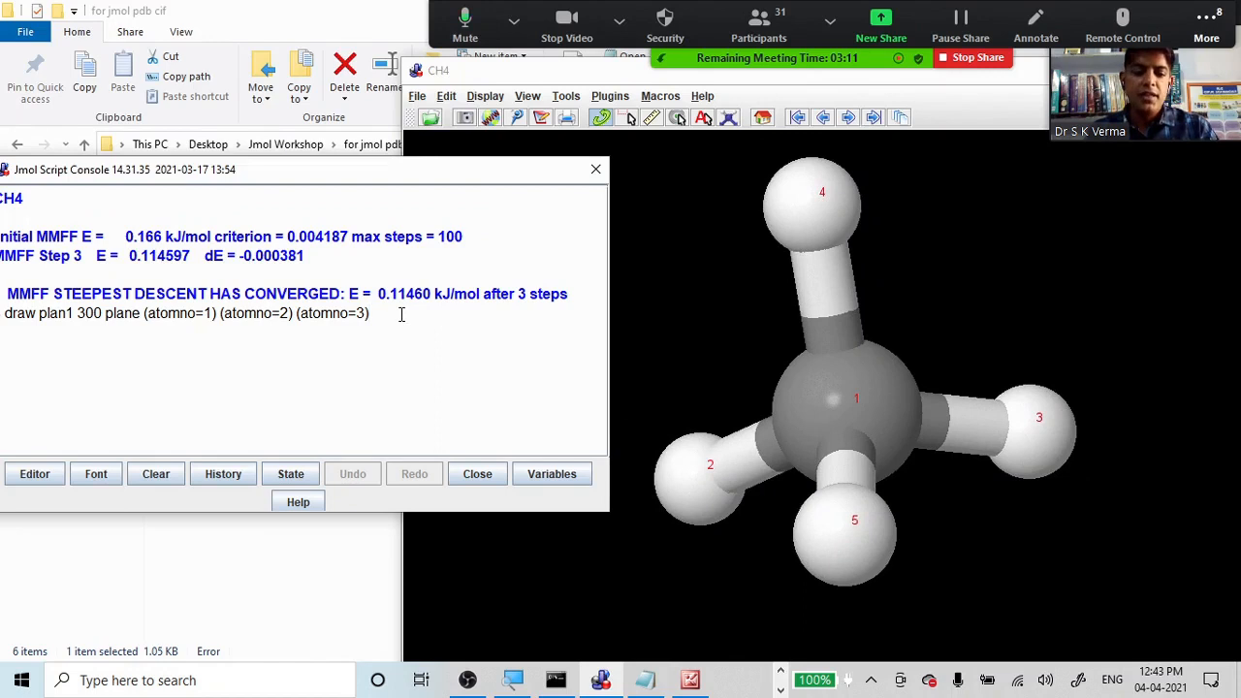
key("Return")
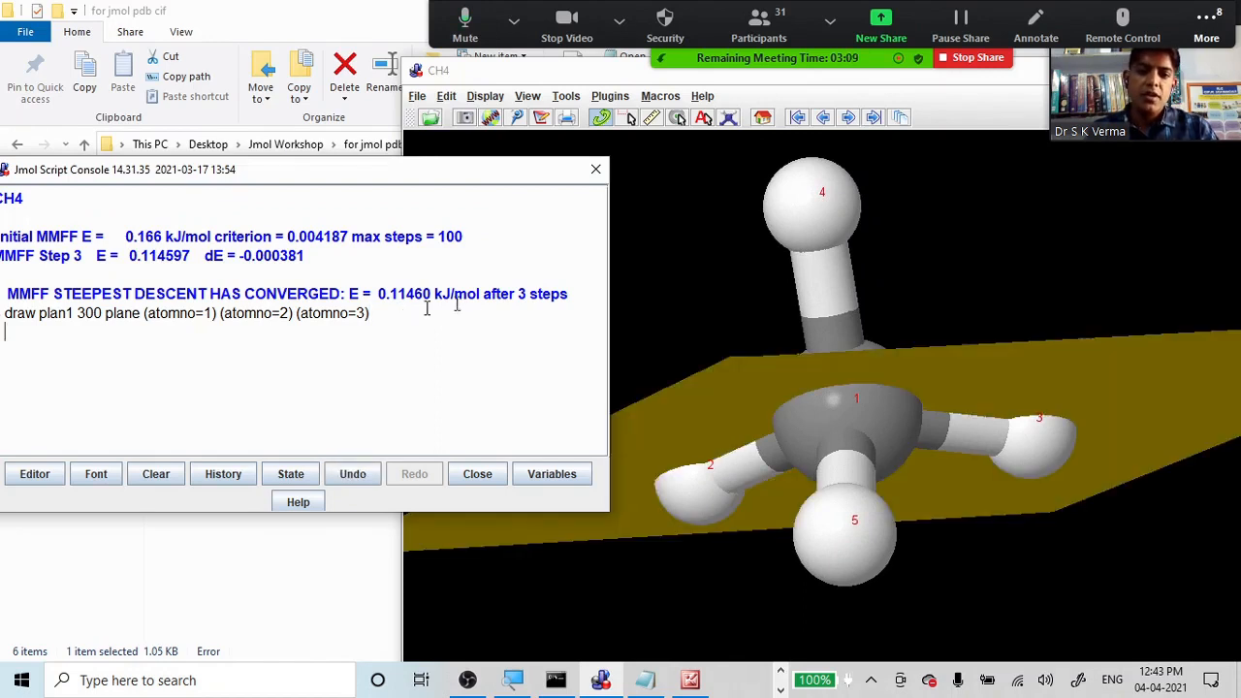
left_click_drag(935, 524, 705, 375)
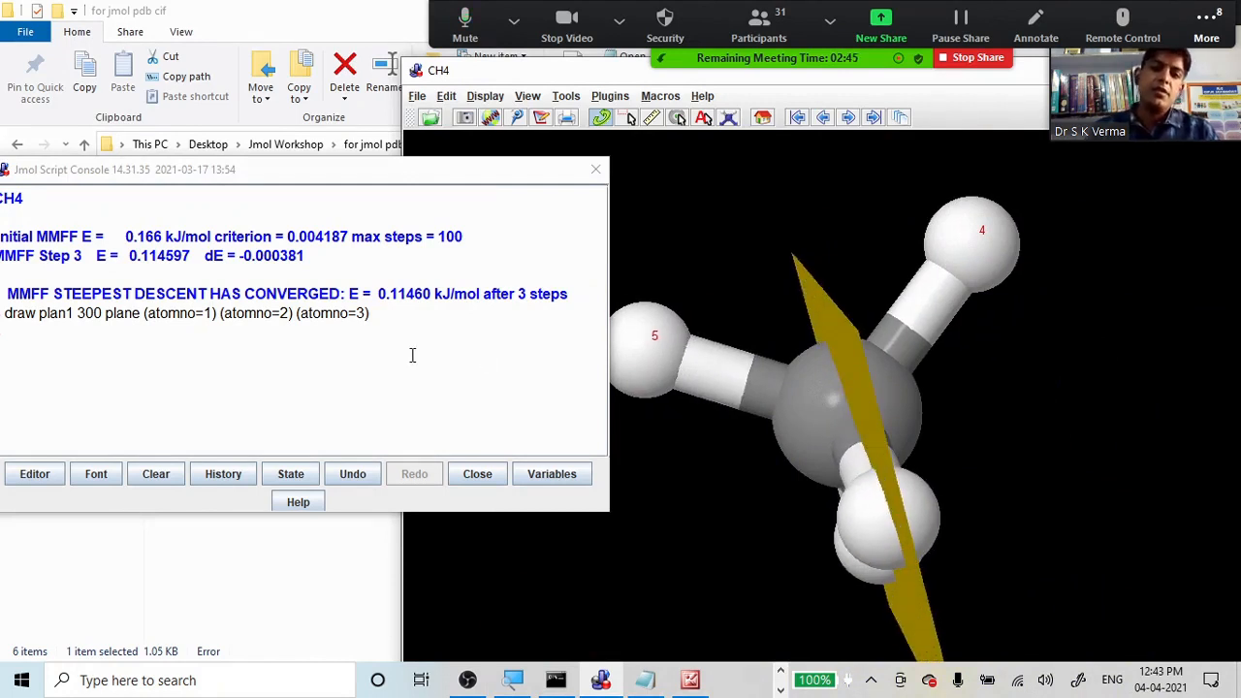
Step: Recall the previous plane command in the script console and rename its plane to plan2
left_click_drag(294, 176, 433, 176)
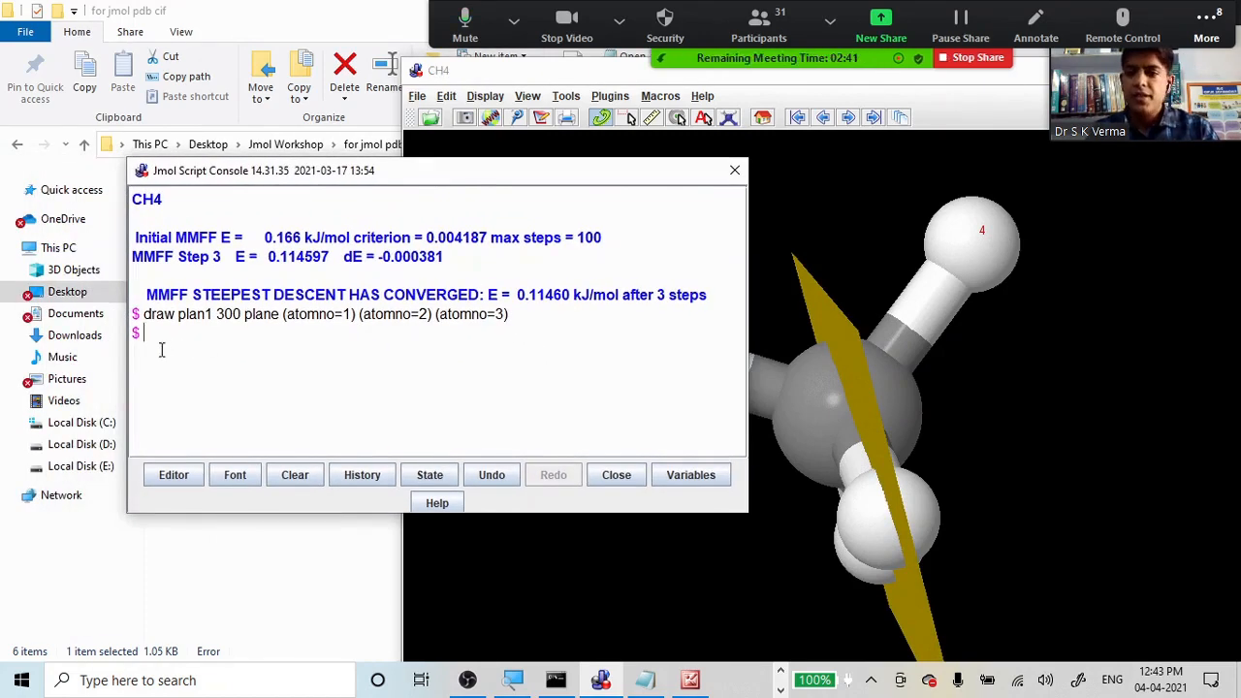
key("Up")
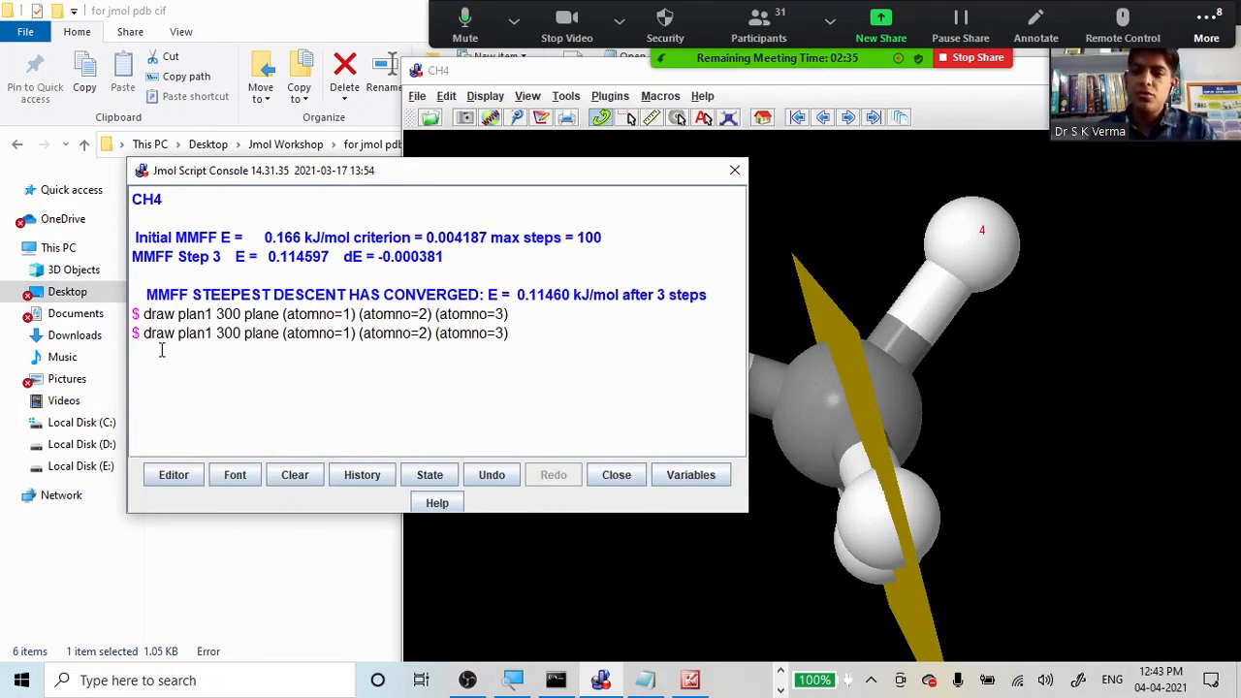
left_click(211, 333)
key("BackSpace")
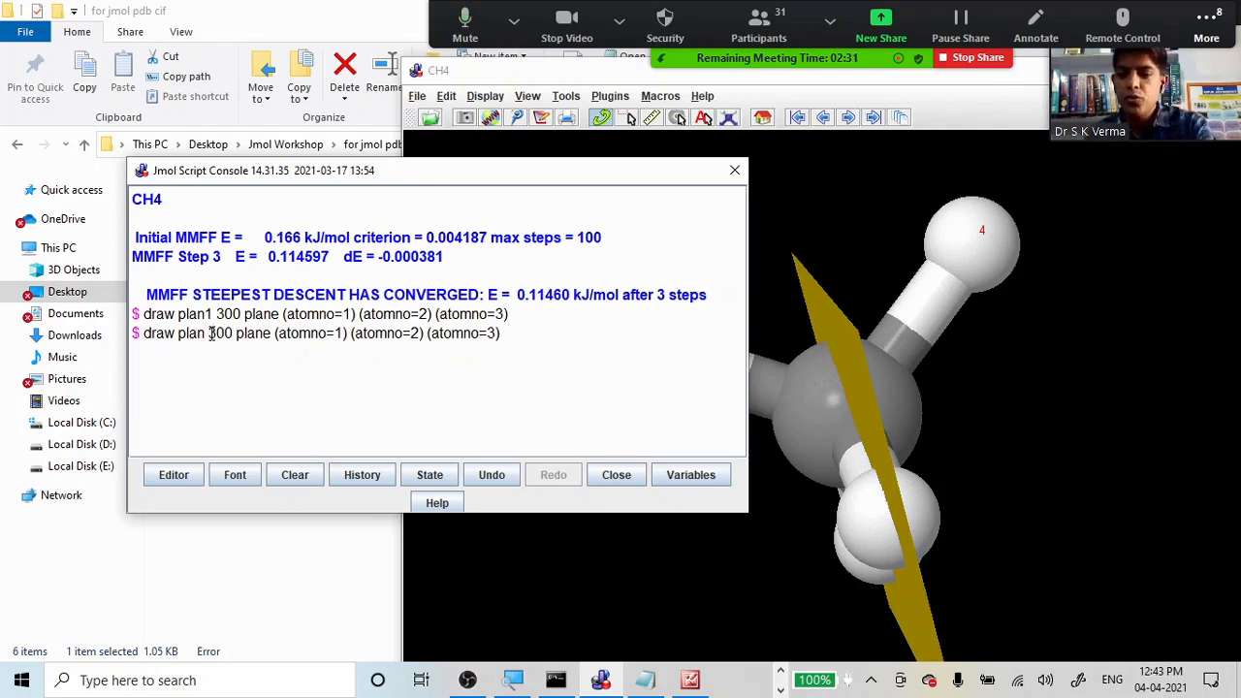
type("2")
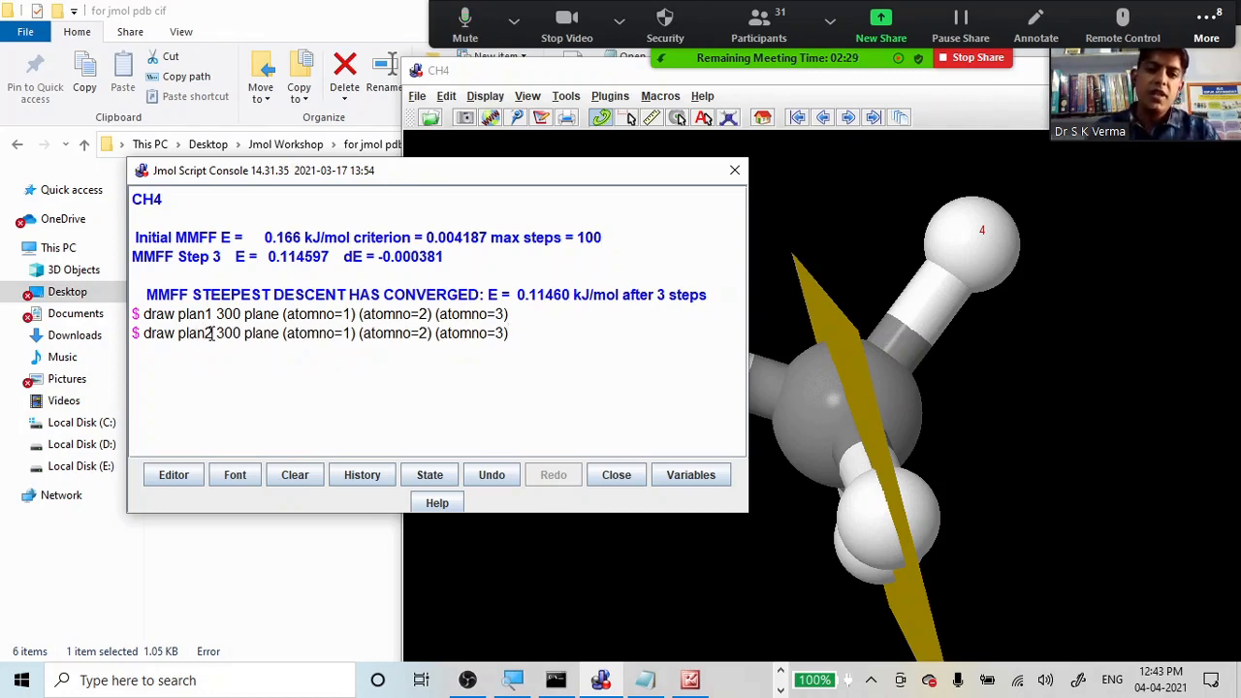
left_click_drag(312, 175, 274, 175)
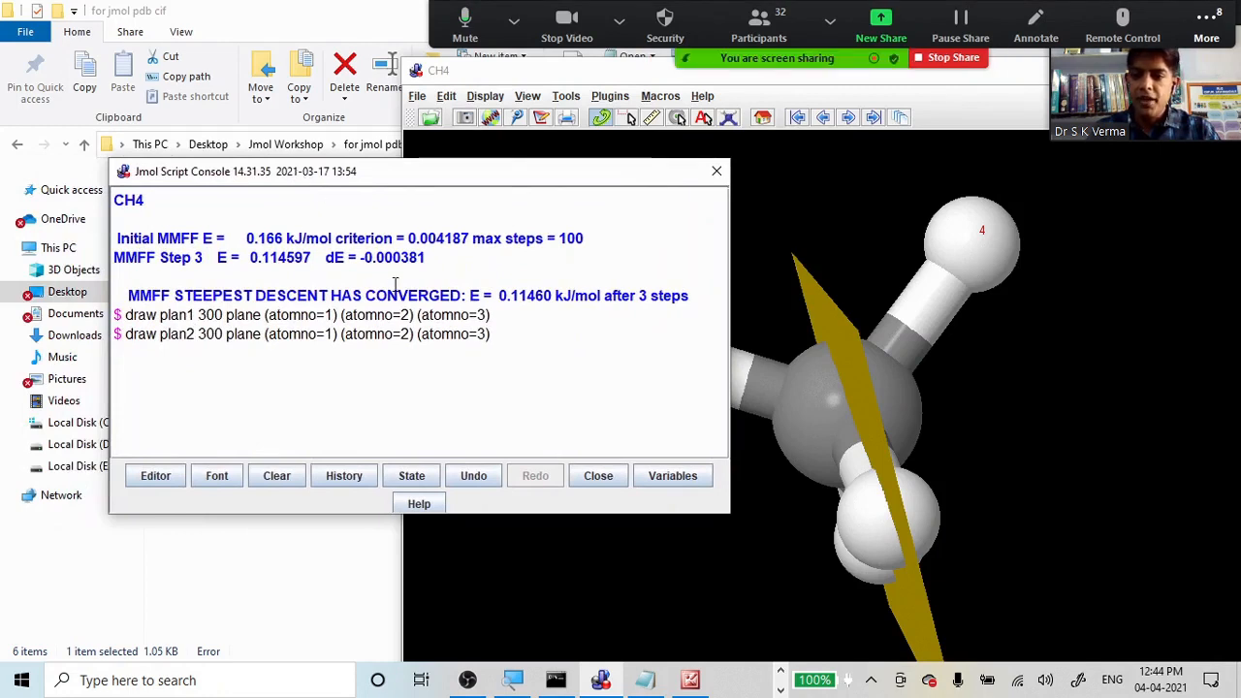
Step: Replace atoms 2 and 3 with 4 and 5 in the plan2 command, run it and inspect both planes
left_click(410, 333)
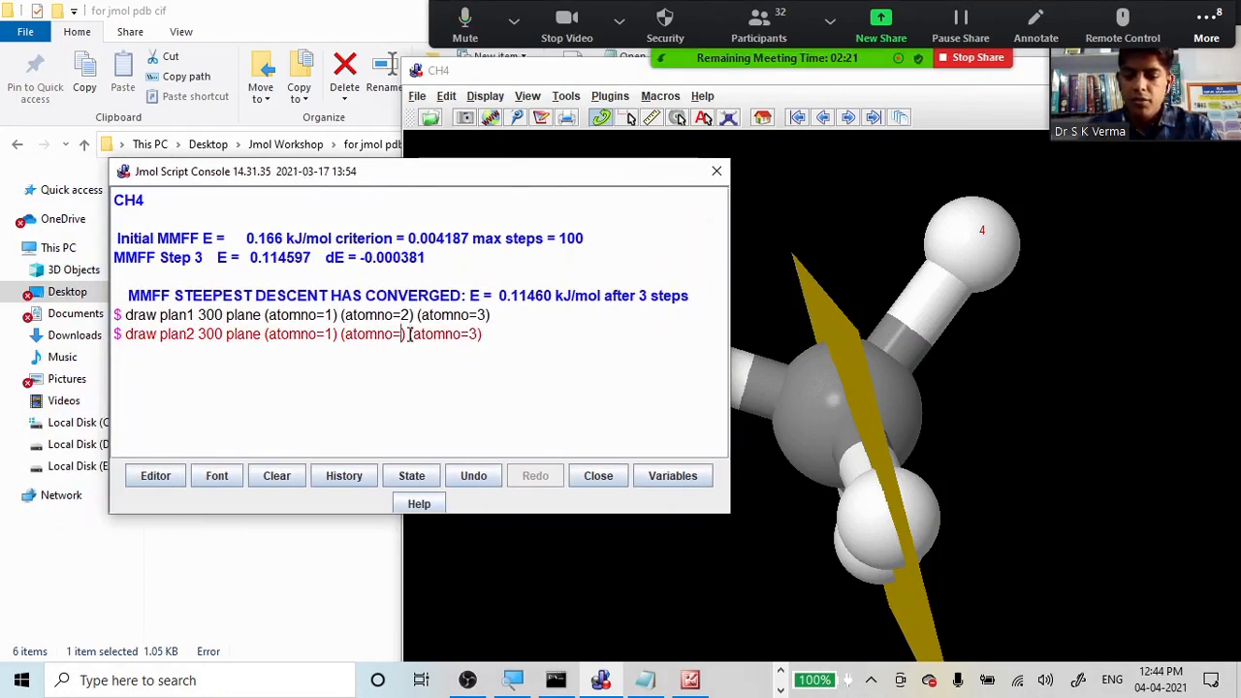
key("BackSpace")
type("4")
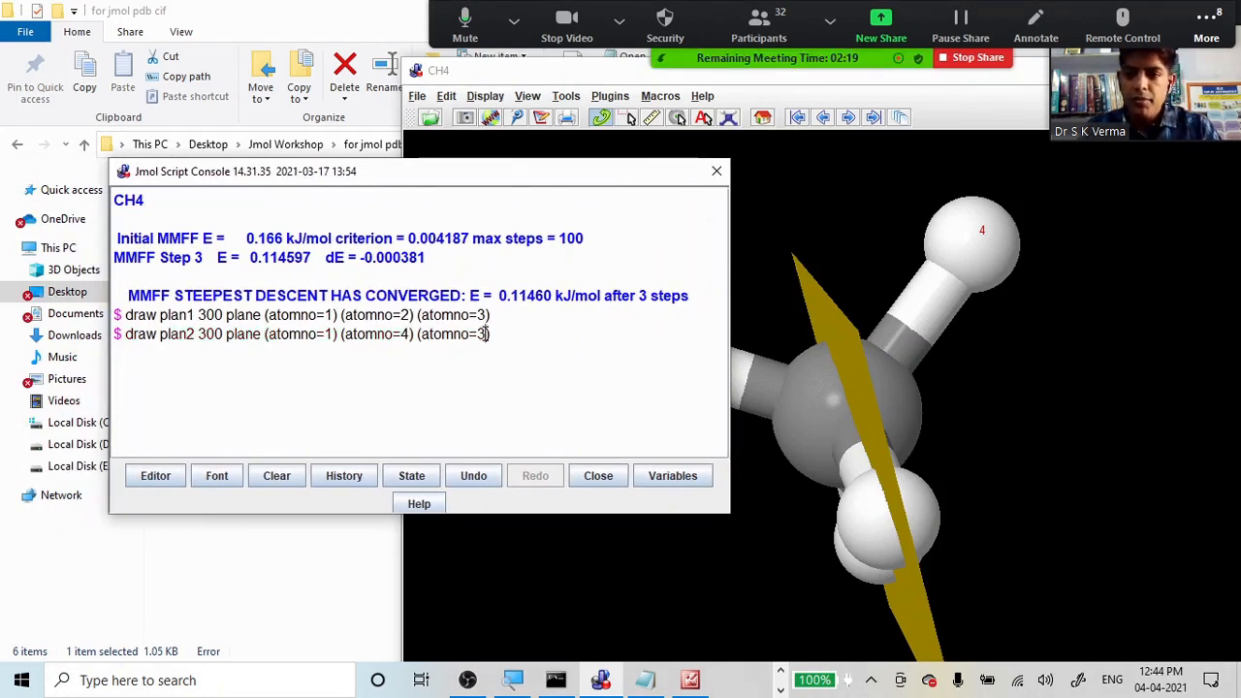
left_click(488, 334)
key("BackSpace")
type("5")
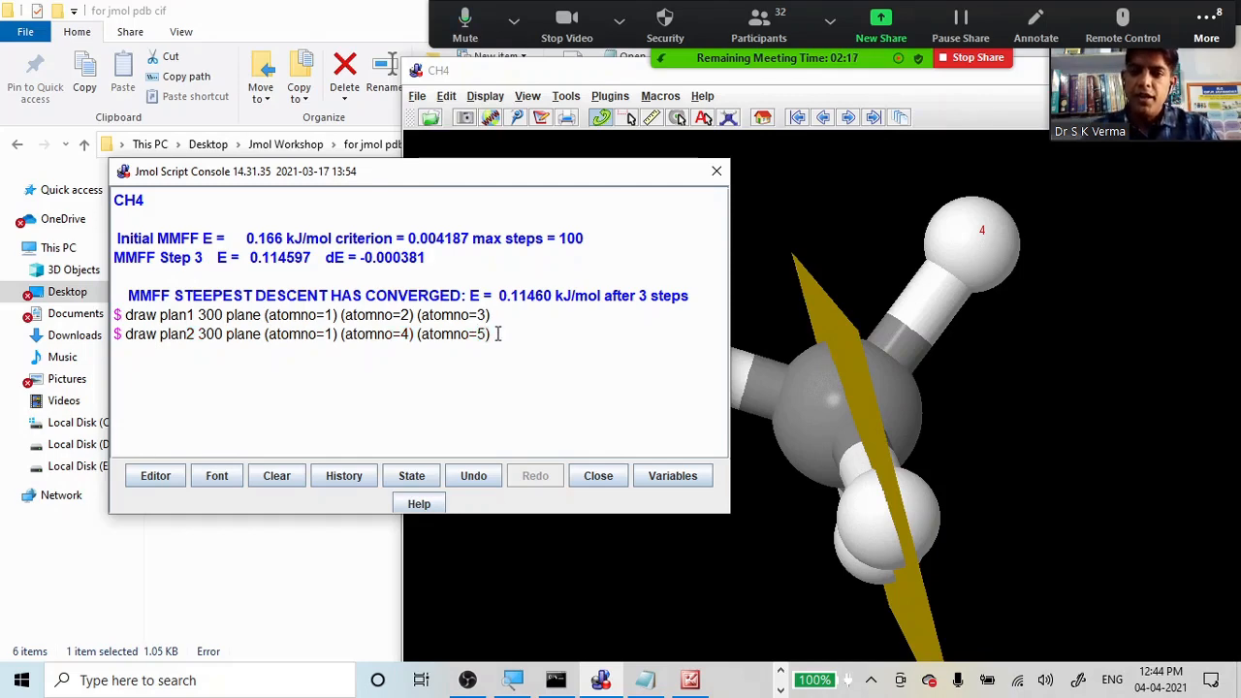
key("Return")
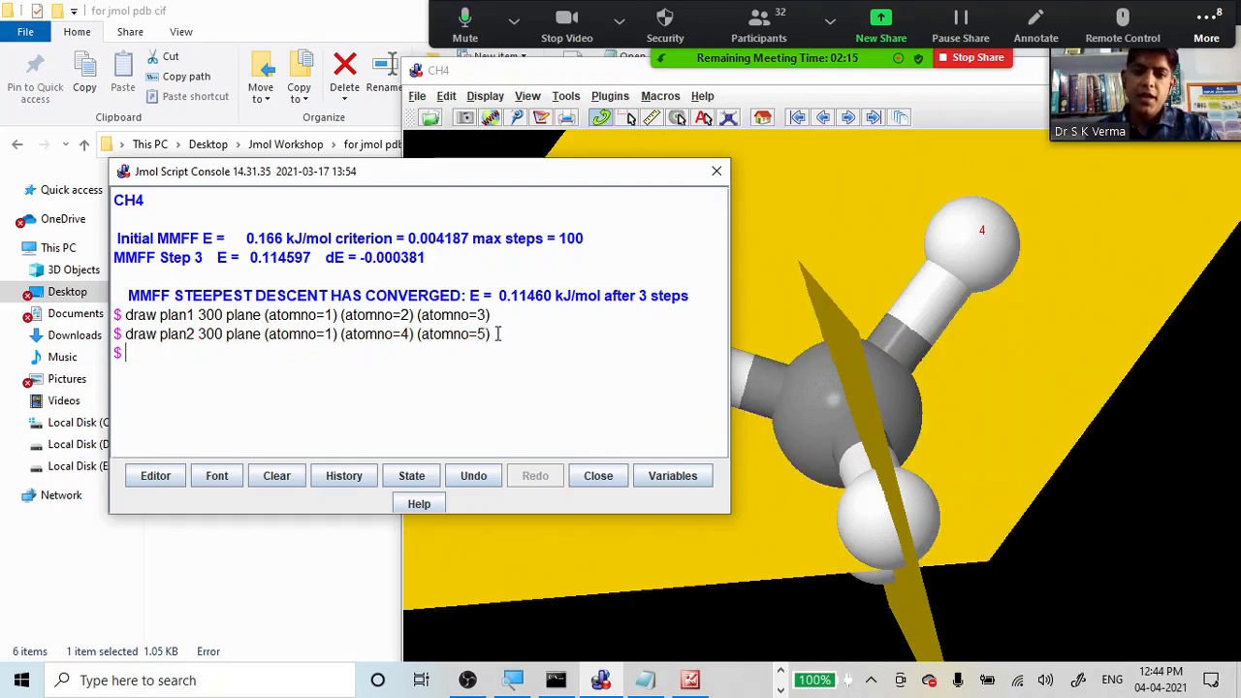
left_click_drag(489, 174, 173, 259)
left_click_drag(1064, 470, 793, 686)
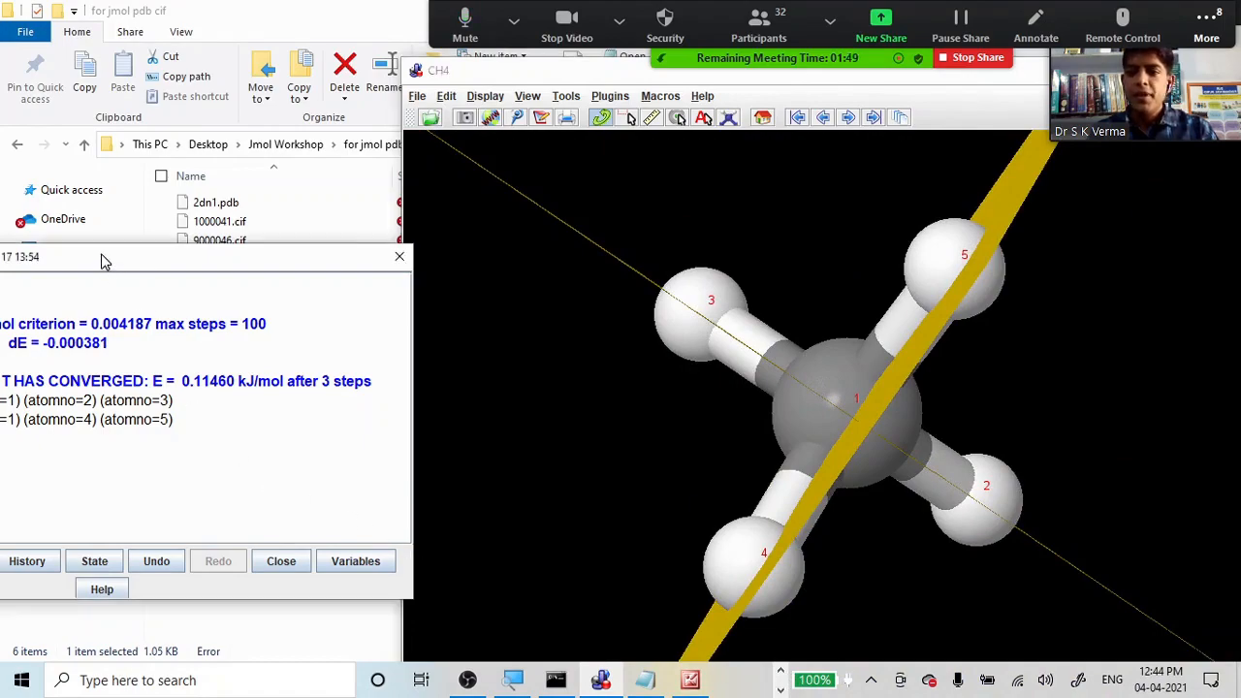
Step: Reposition the script console and copy the command "color $plan2 blue" from the Notepad notes
left_click_drag(105, 264, 430, 169)
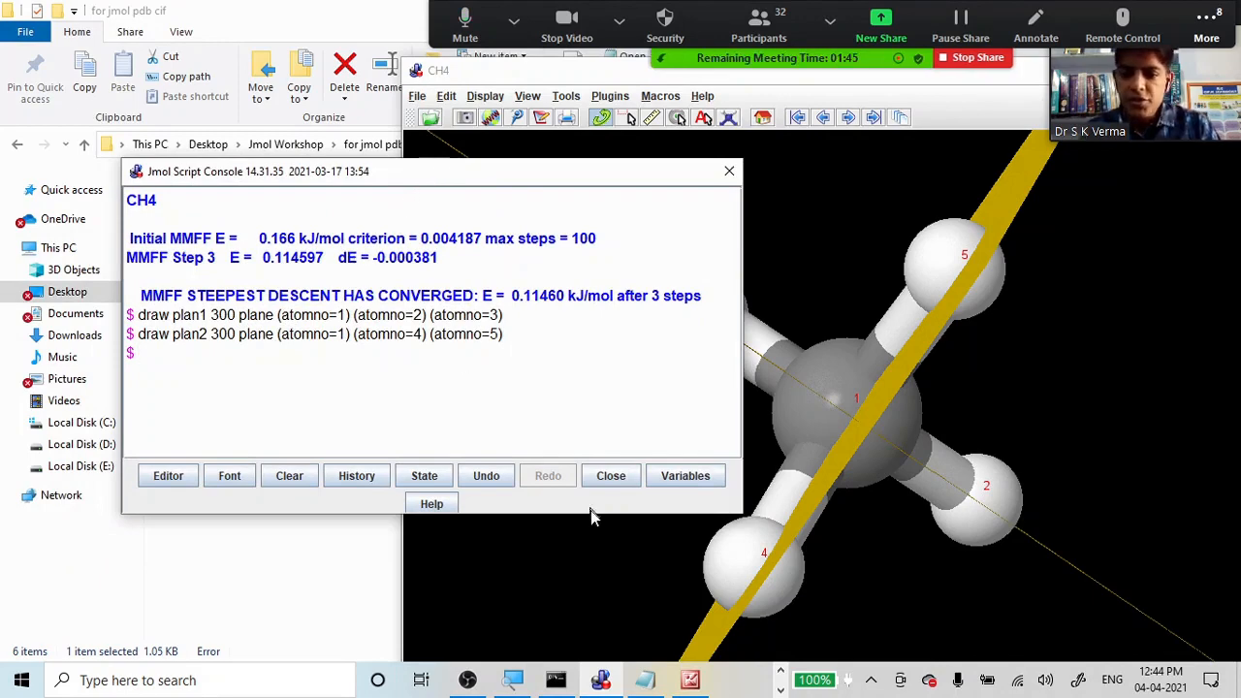
left_click(645, 683)
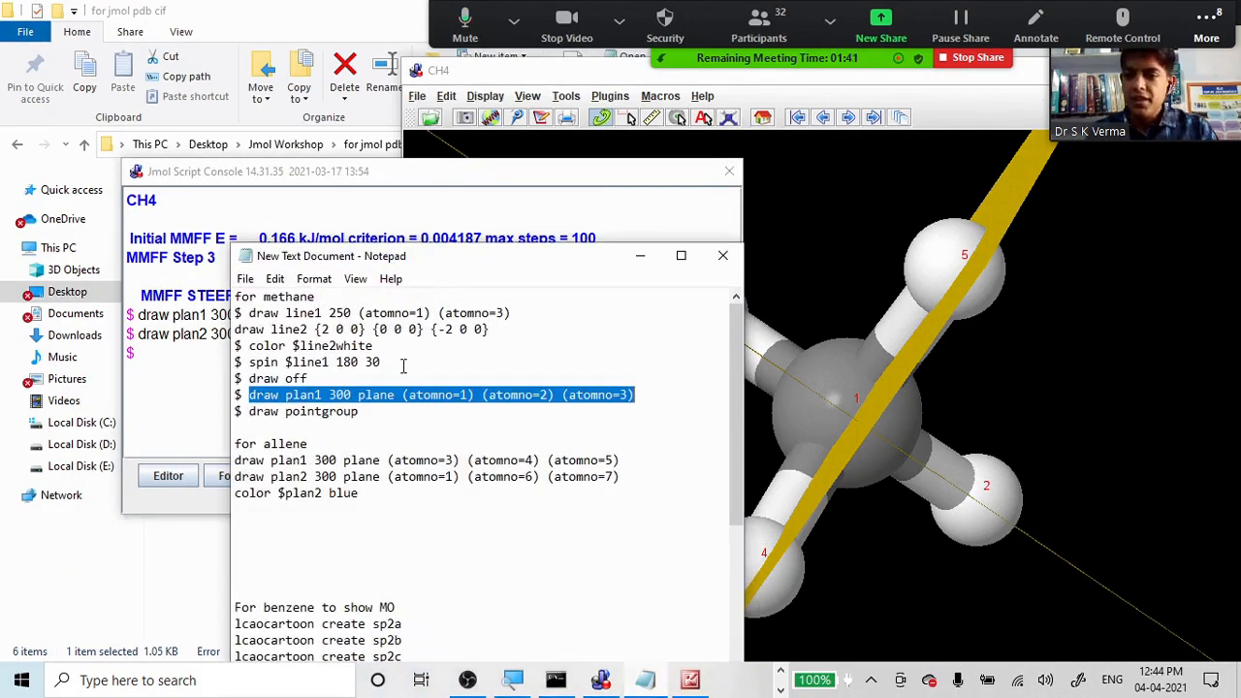
left_click(402, 365)
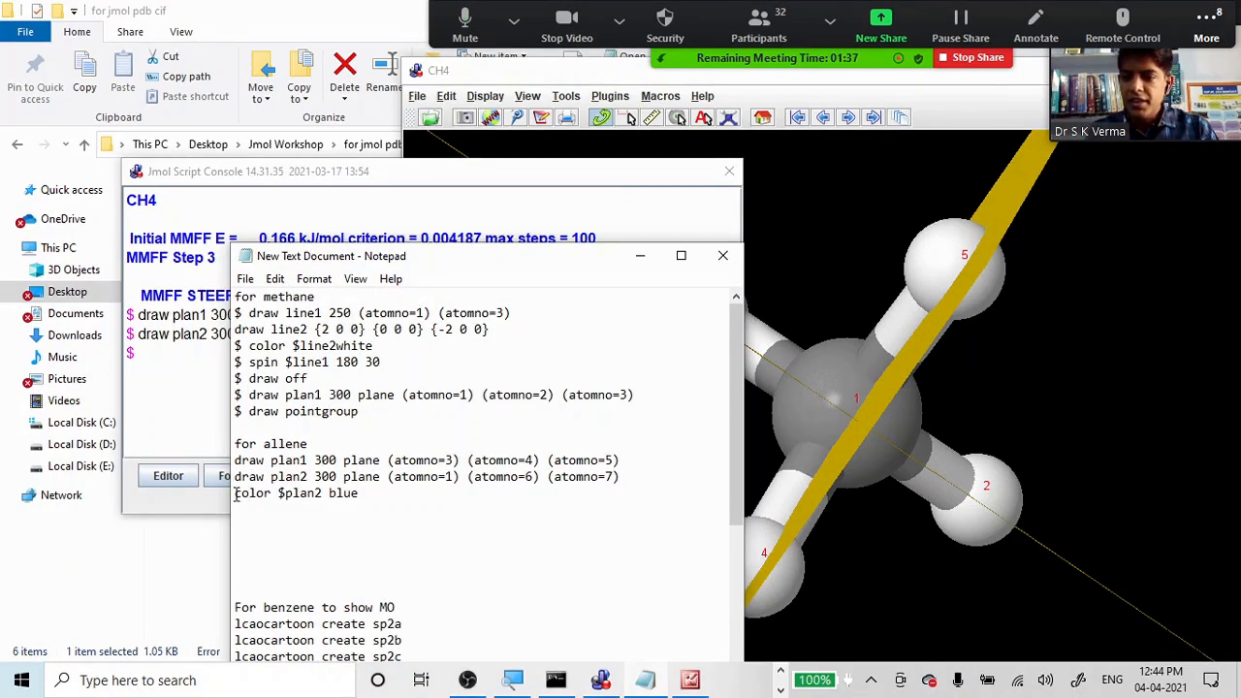
left_click_drag(235, 495, 360, 495)
key("ctrl+c")
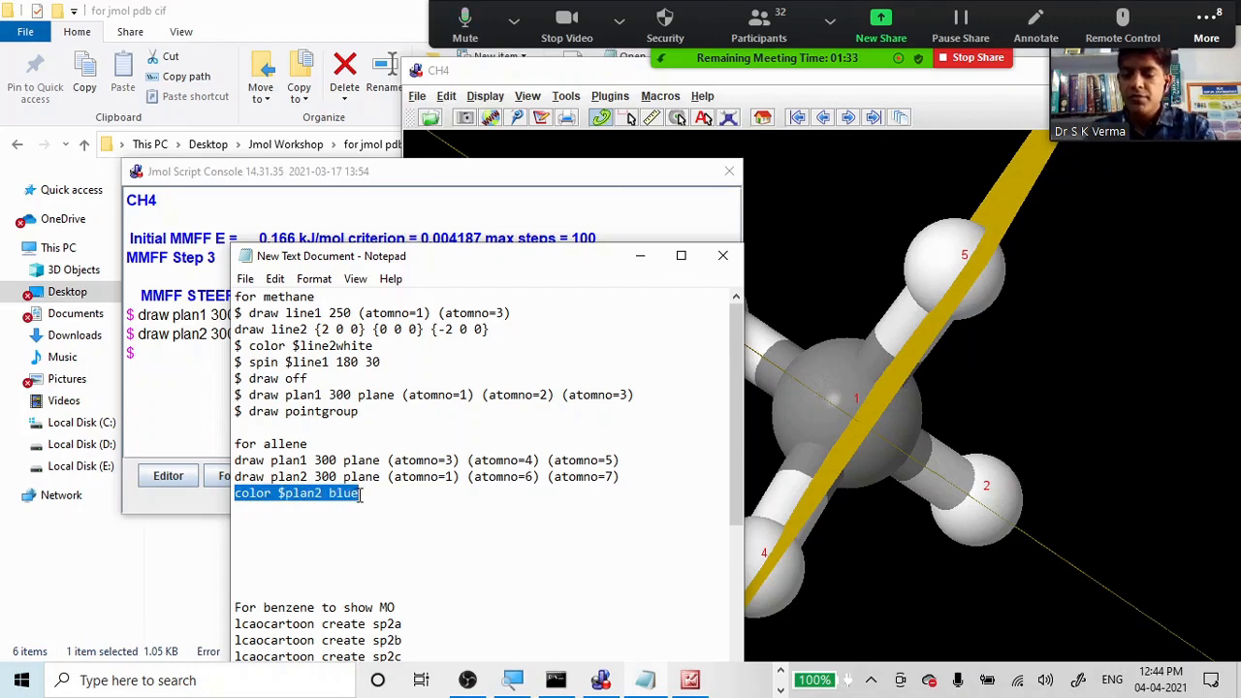
Step: Minimize the notes, paste the copied color command into the Jmol script console and run it to color plan2 blue
left_click(639, 255)
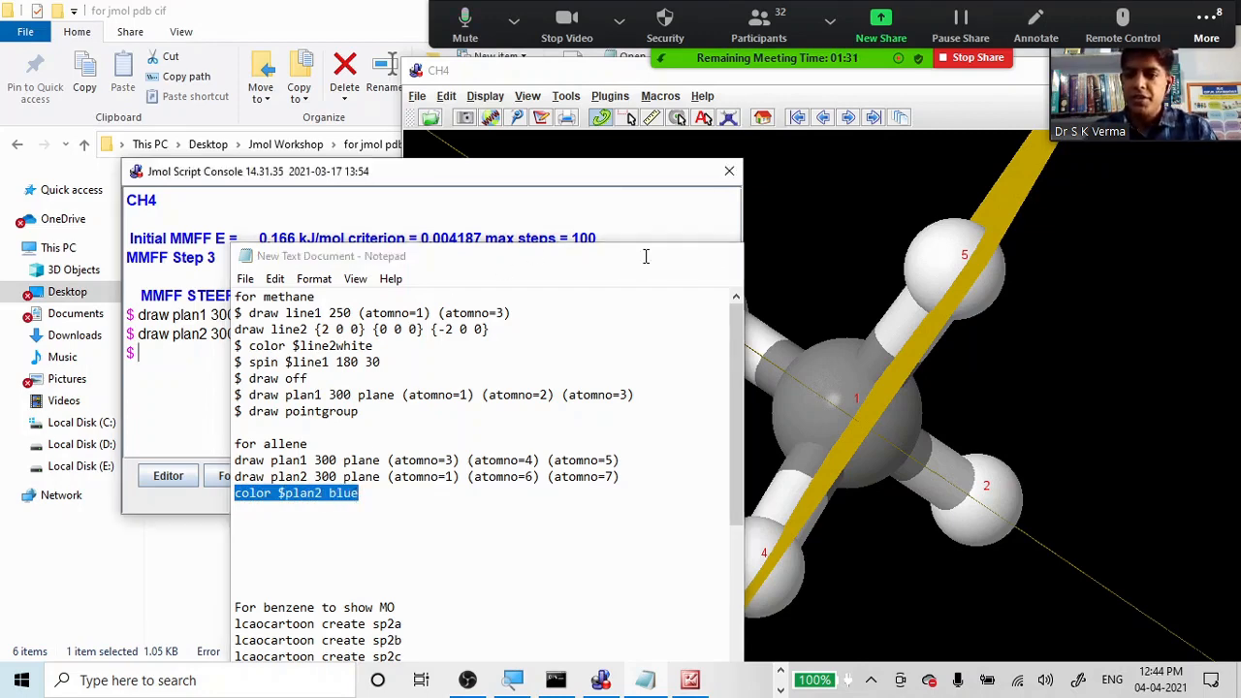
key("ctrl+v")
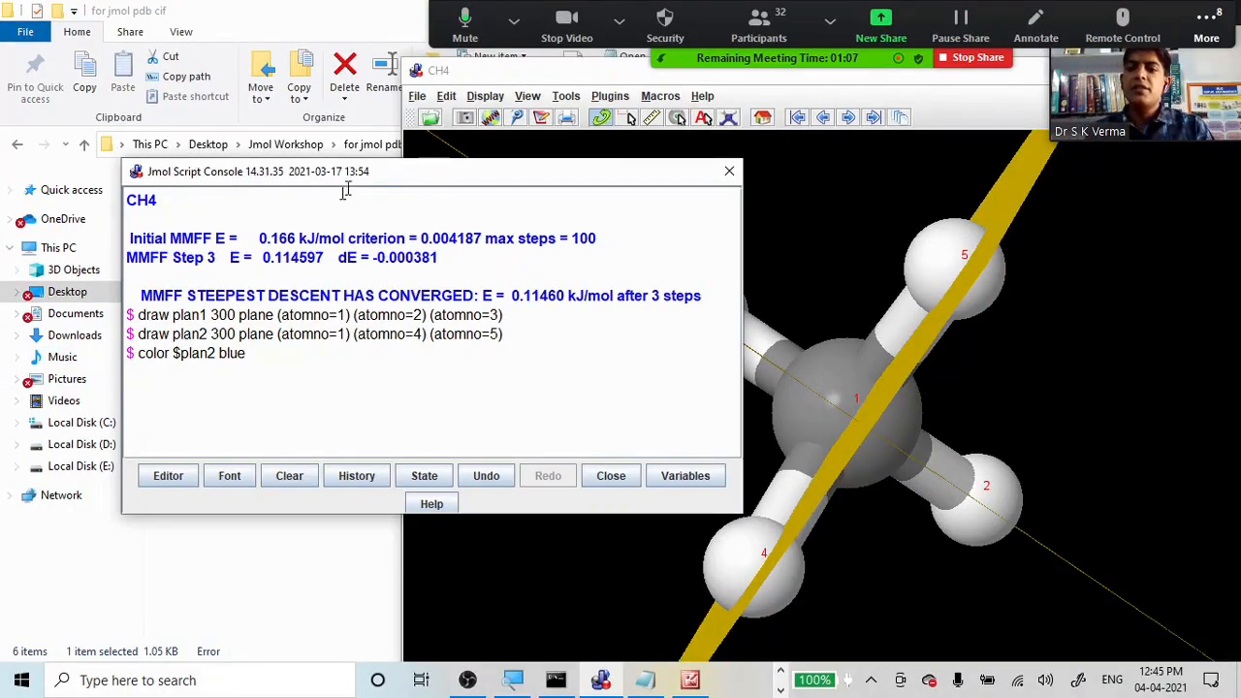
left_click_drag(416, 171, 364, 173)
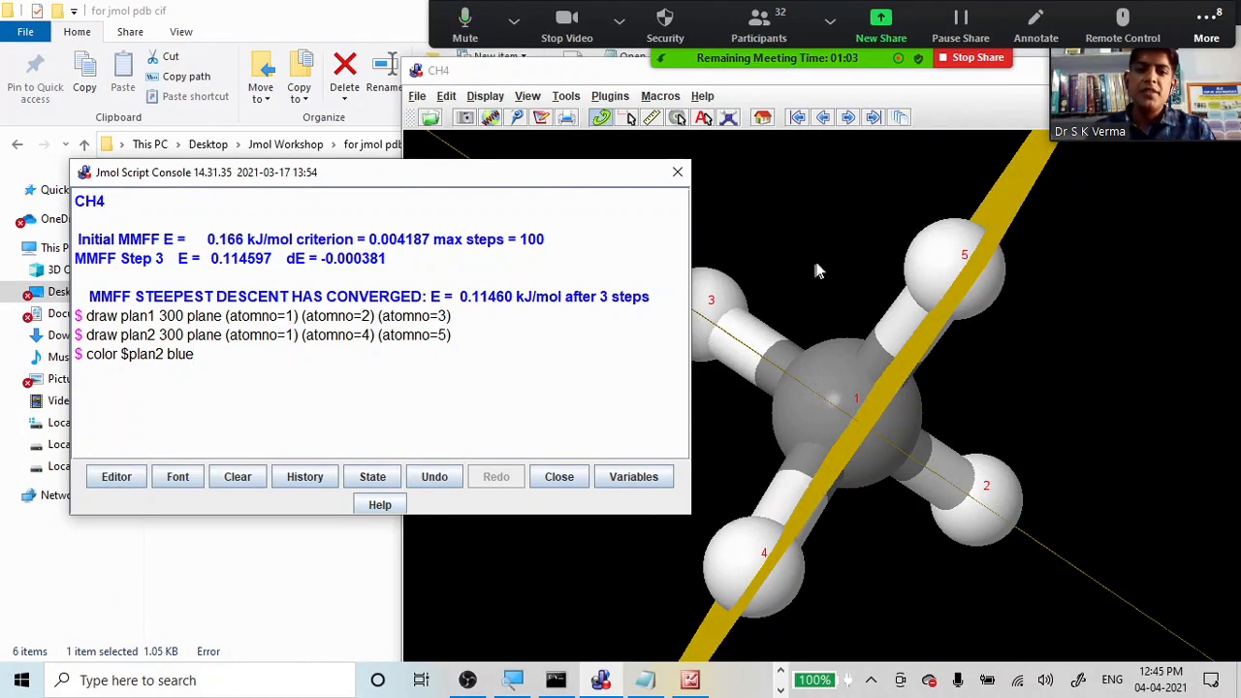
left_click_drag(817, 271, 818, 399)
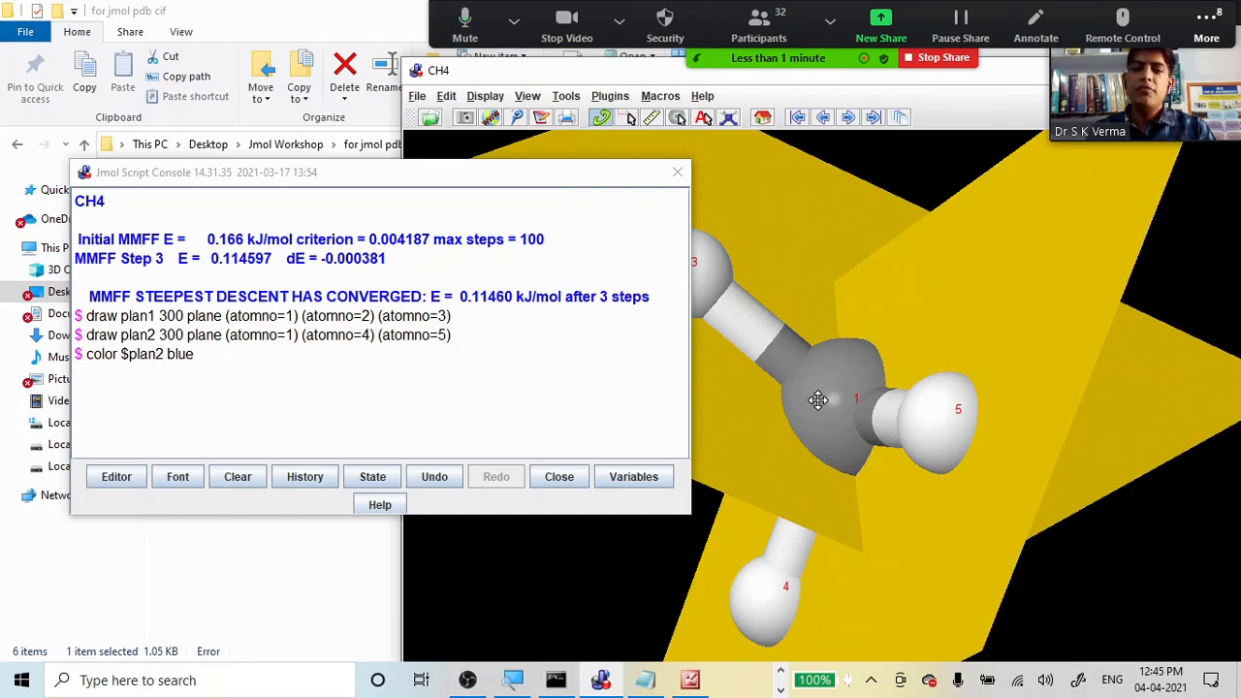
mouse_move(817, 400)
left_mouse_down()
mouse_move(803, 396)
mouse_move(839, 400)
left_mouse_up()
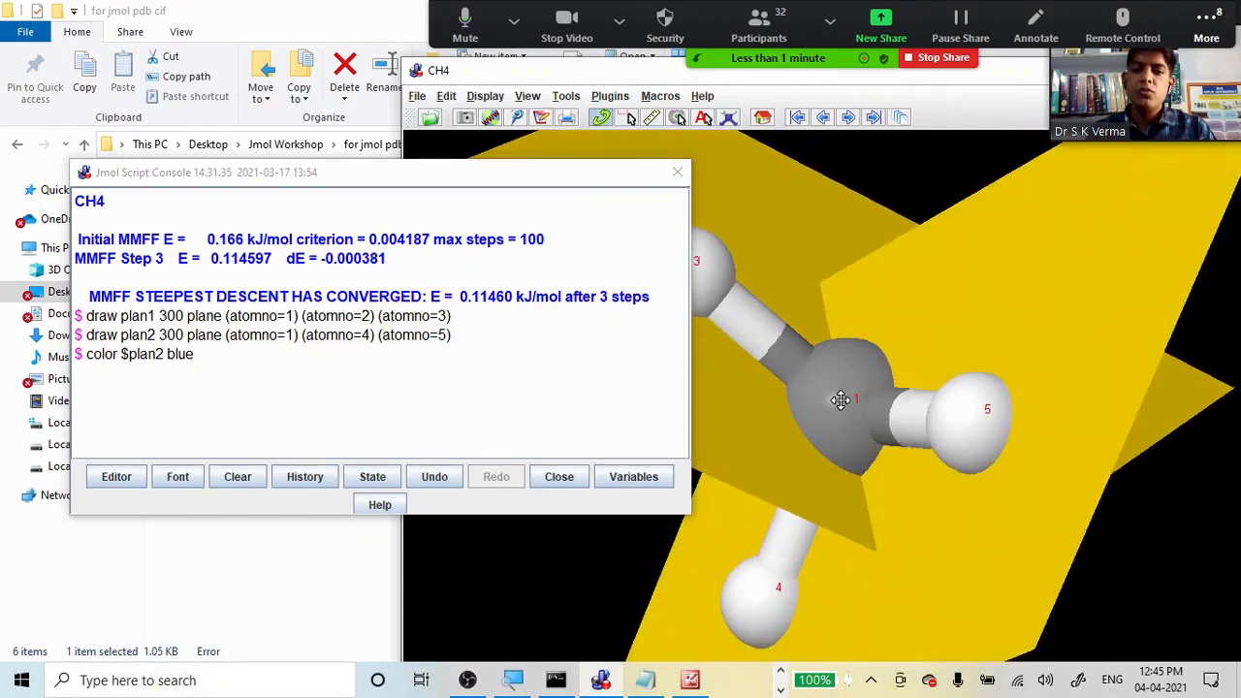
left_click(258, 354)
key("Return")
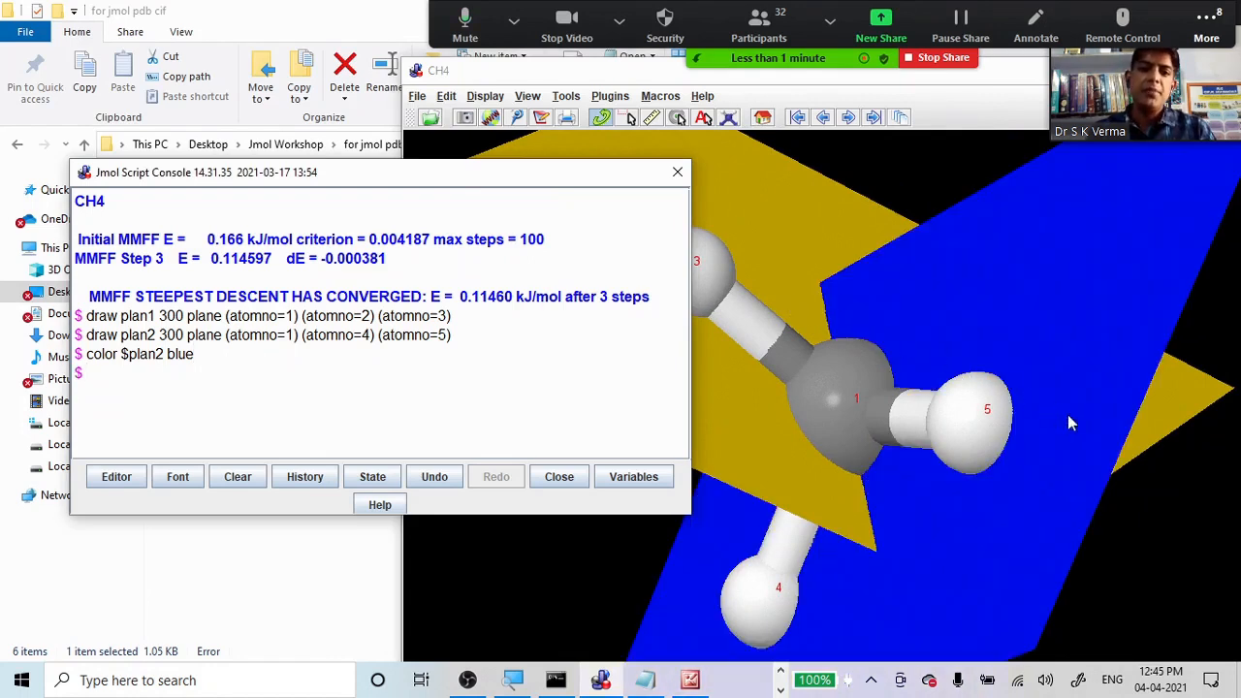
mouse_move(1125, 458)
left_mouse_down()
mouse_move(1005, 513)
mouse_move(1064, 509)
mouse_move(861, 530)
mouse_move(995, 518)
mouse_move(1124, 464)
mouse_move(1086, 452)
mouse_move(1097, 475)
left_mouse_up()
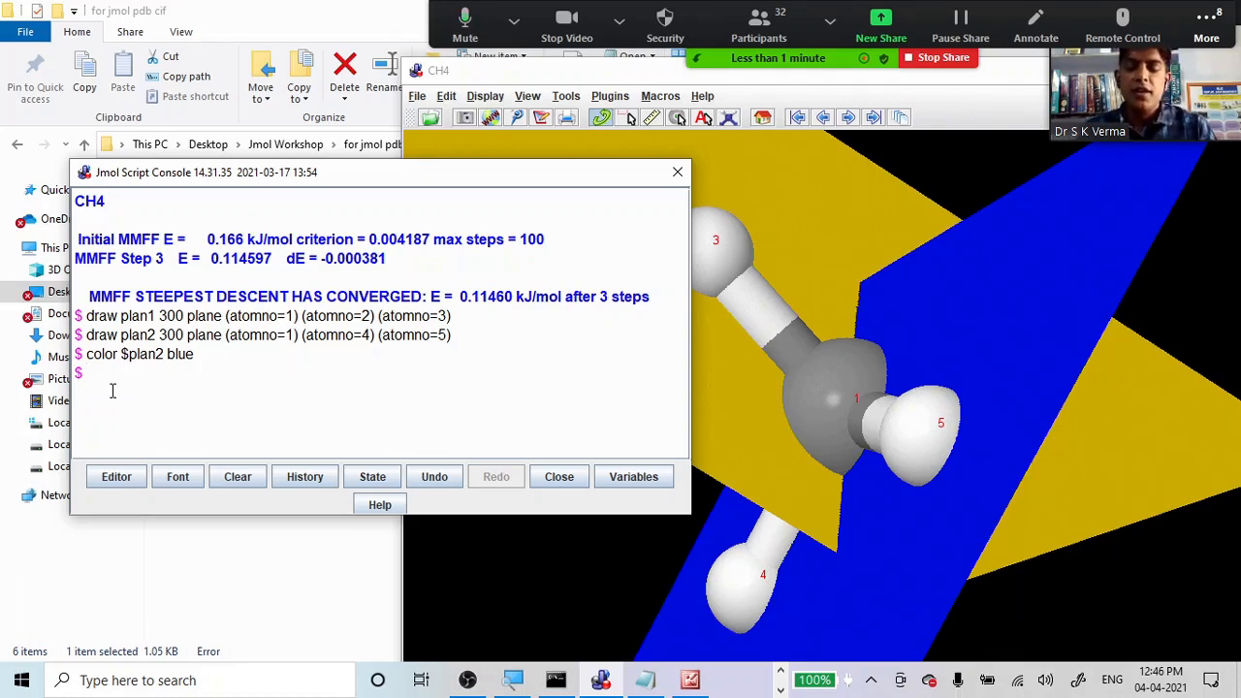
Step: Remove the drawn planes from methane with the console command "draw off"
type("draw")
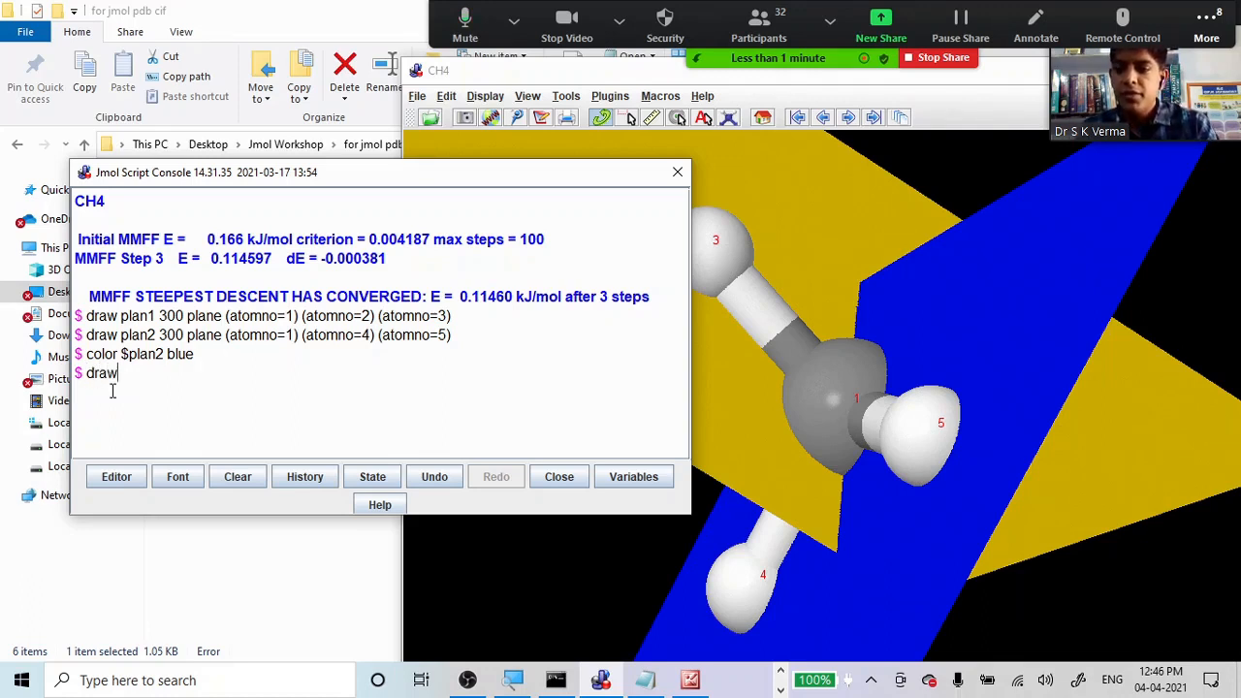
type(" off")
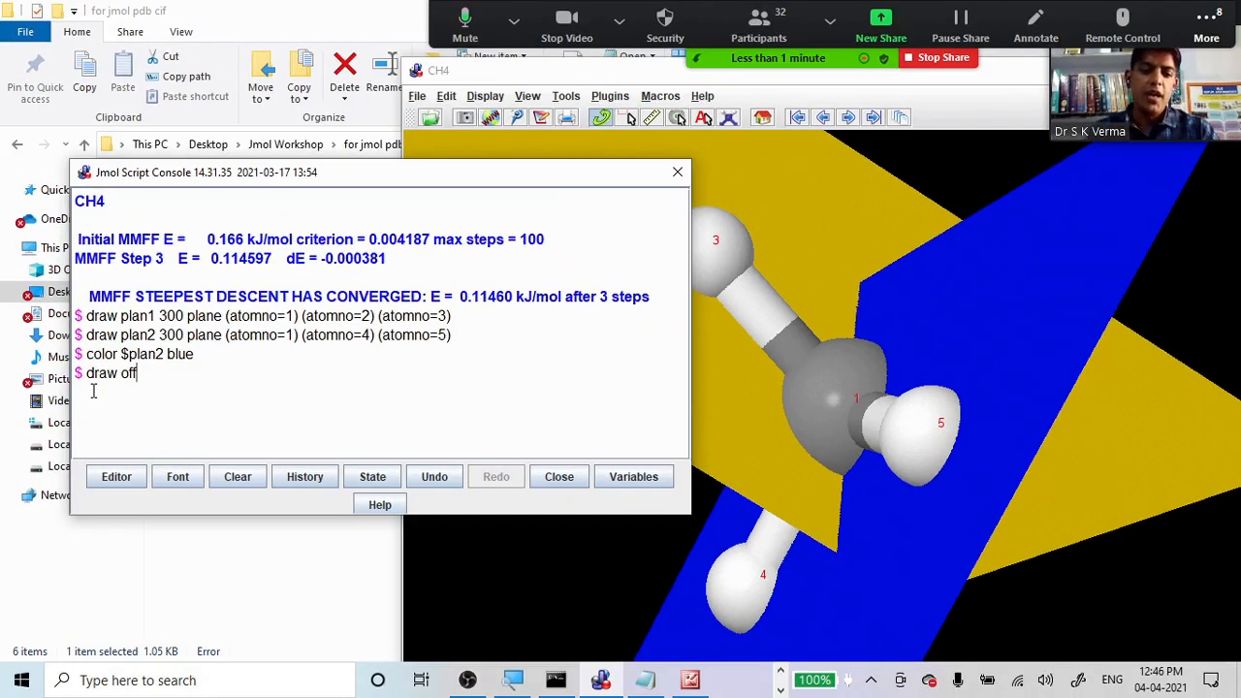
key("Return")
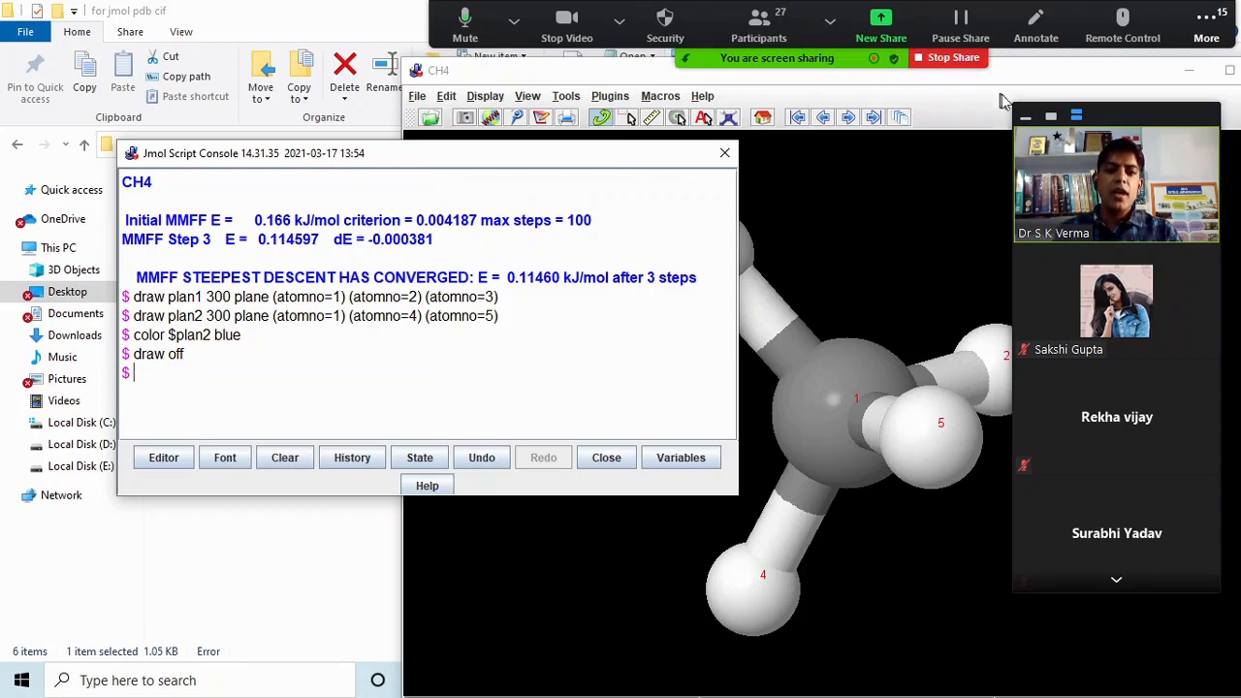
Step: Reduce the meeting's video panel to the speaker only and move it off the molecule
left_click(1052, 116)
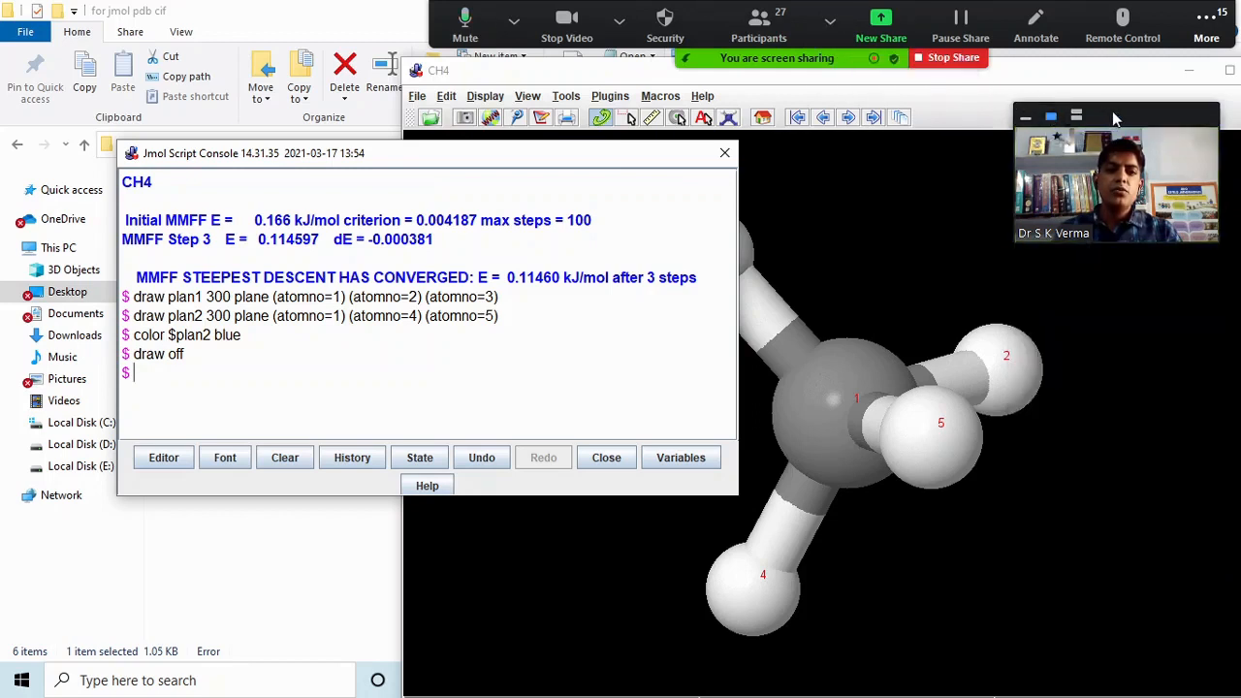
left_click_drag(1112, 110, 1142, 9)
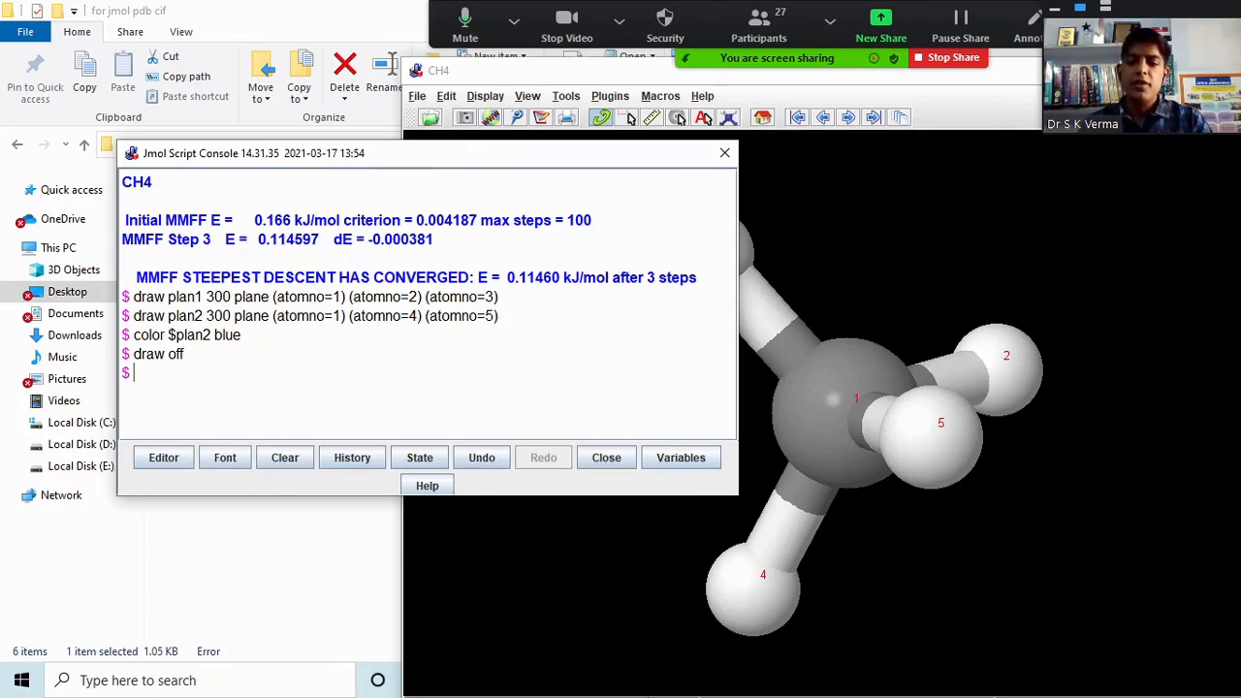
Step: Reopen the New Text Document notes and copy the methane command "draw line1 250 (atomno=1) (atomno=3)"
left_click(333, 585)
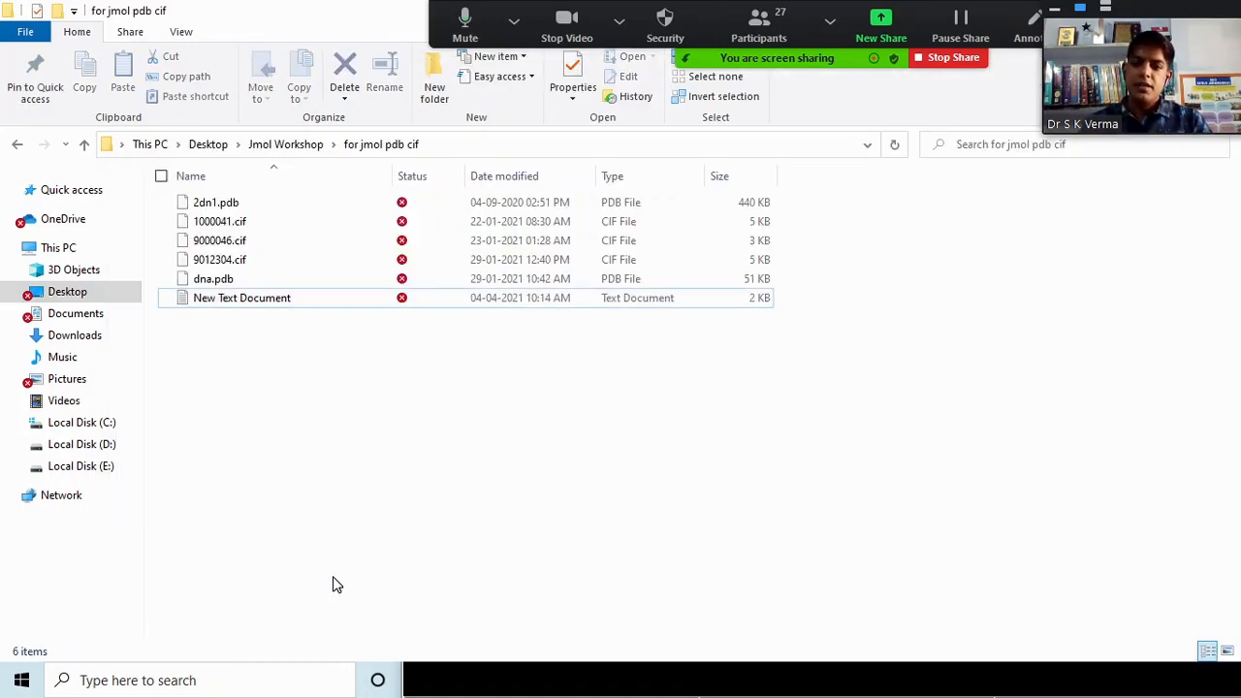
left_click(537, 683)
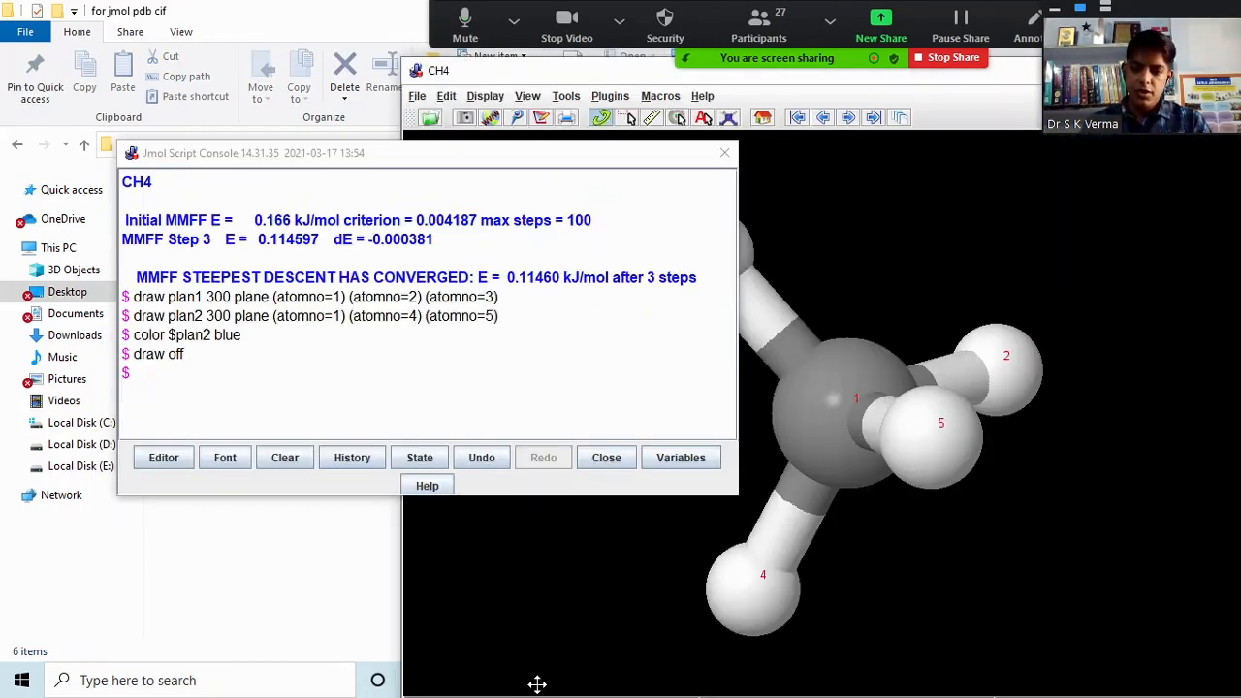
left_click(348, 563)
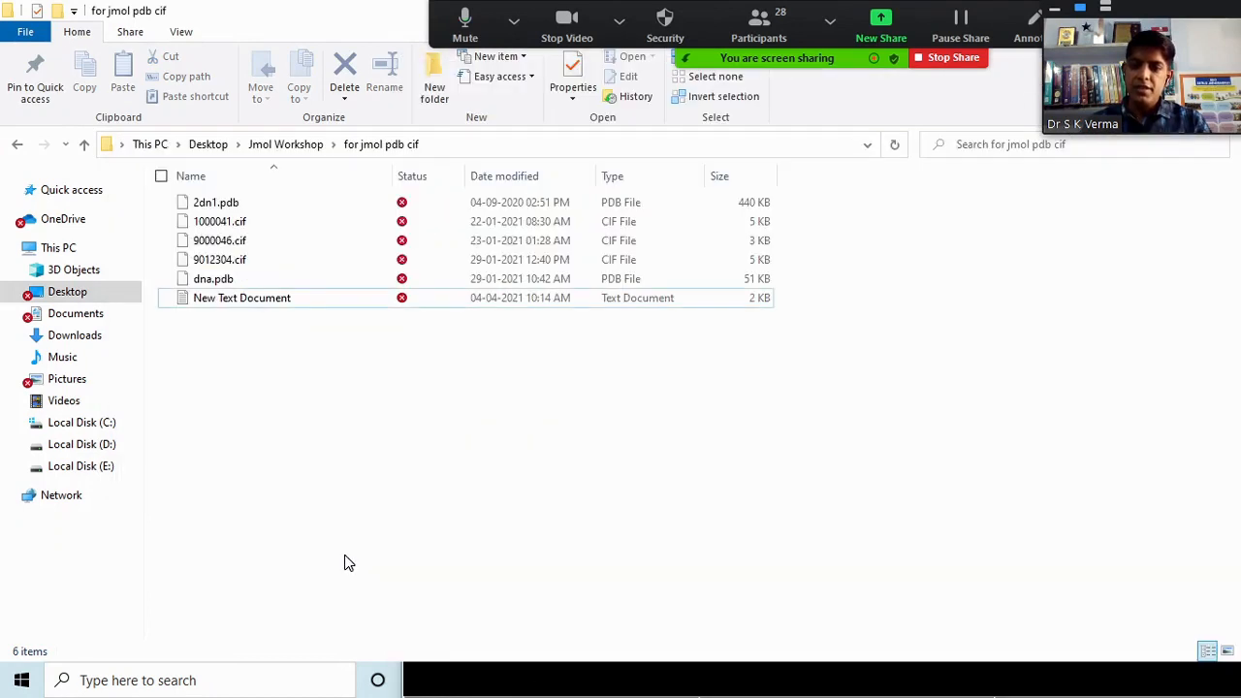
left_click(278, 300)
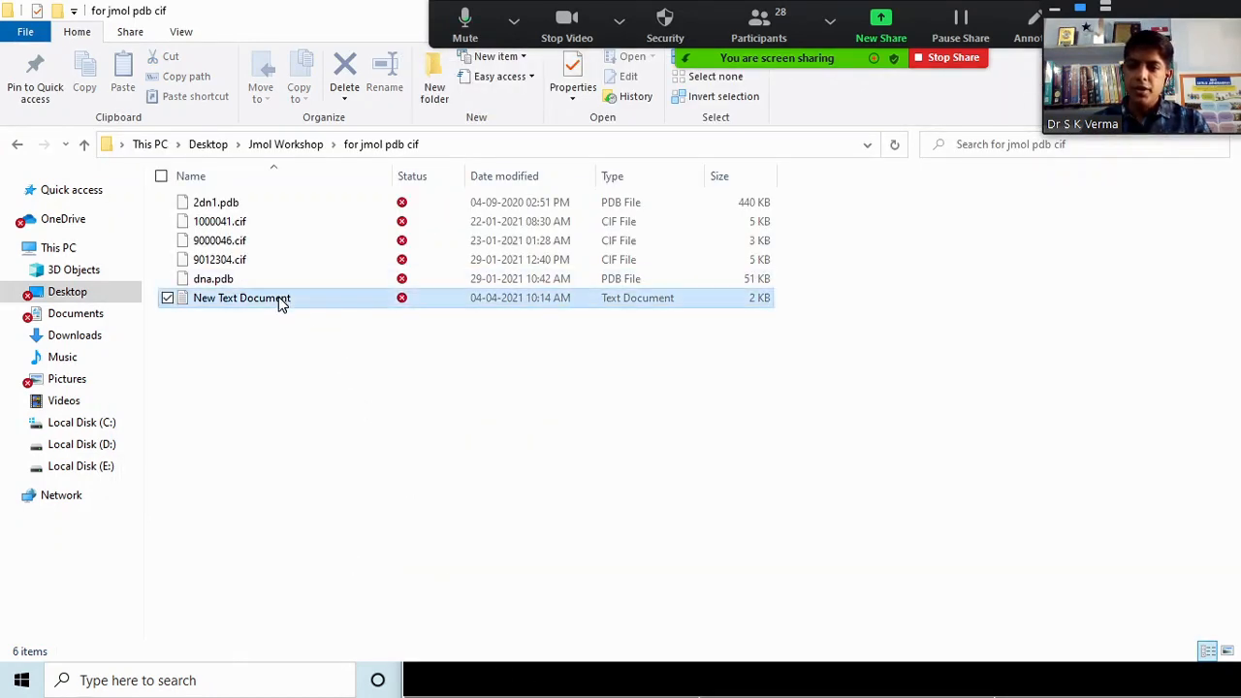
double_click(278, 297)
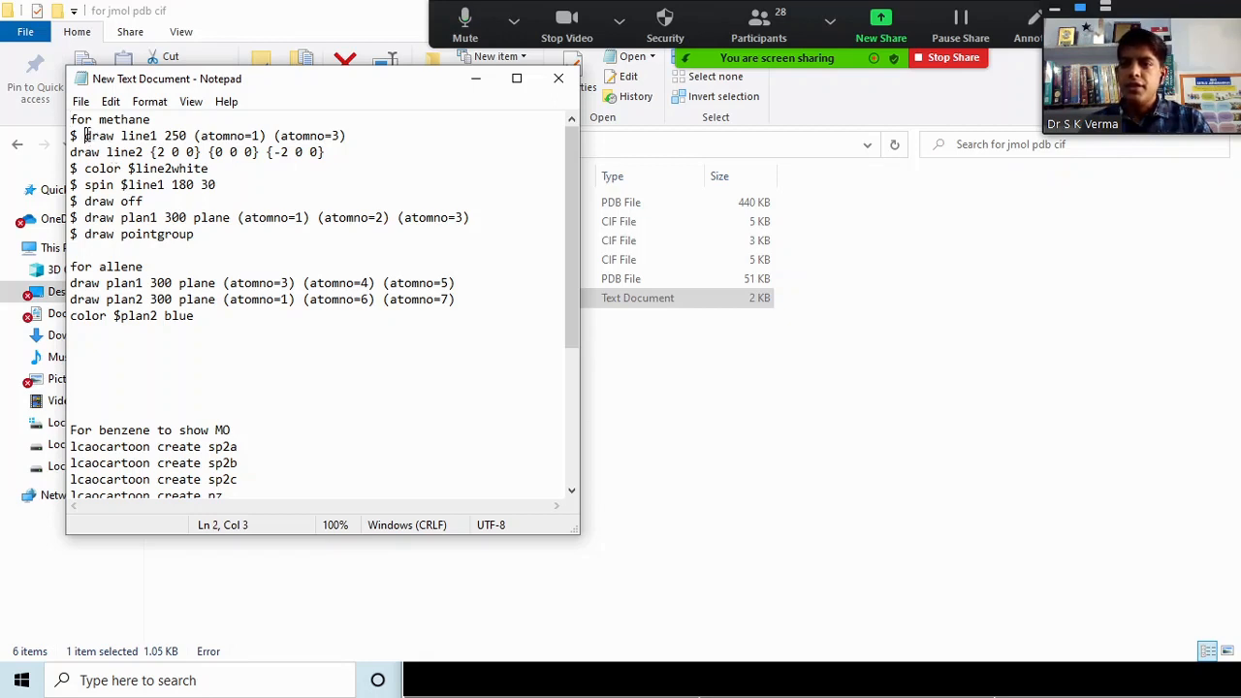
left_click_drag(85, 135, 356, 135)
key("ctrl+c")
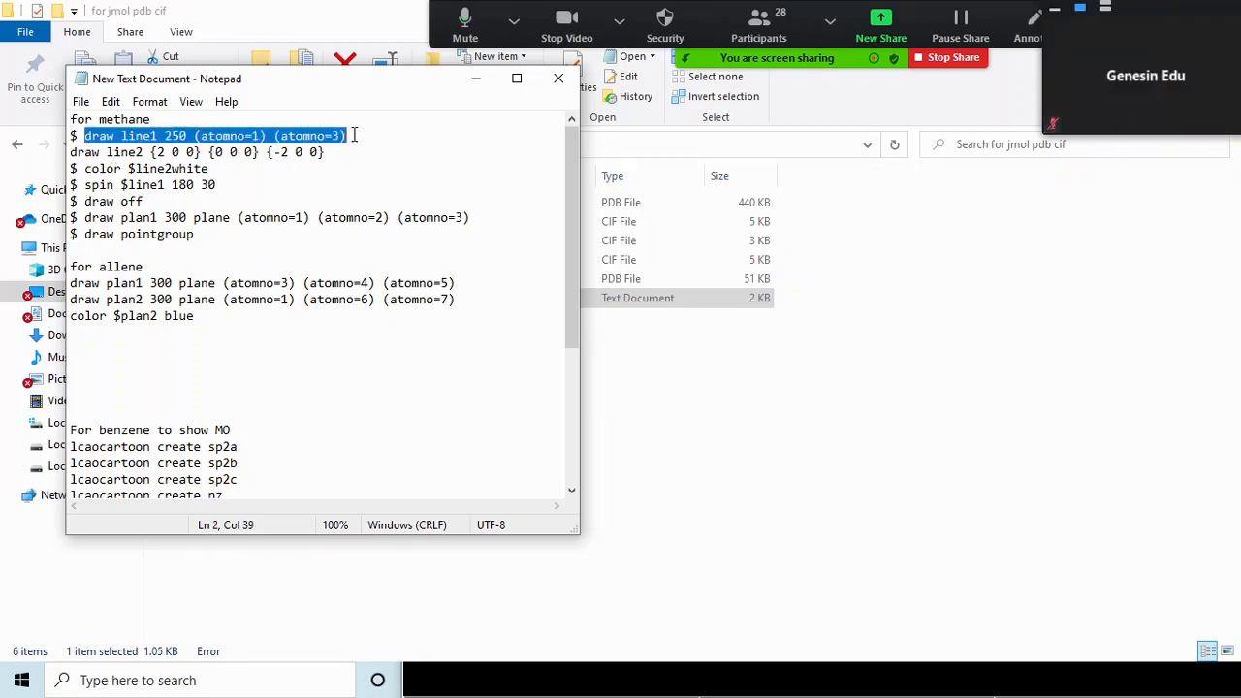
Step: Run the copied command "draw line1 250 (atomno=1) (atomno=3)" in the Jmol script console and rotate methane to view the axis unobstructed
left_click(478, 77)
left_click(628, 663)
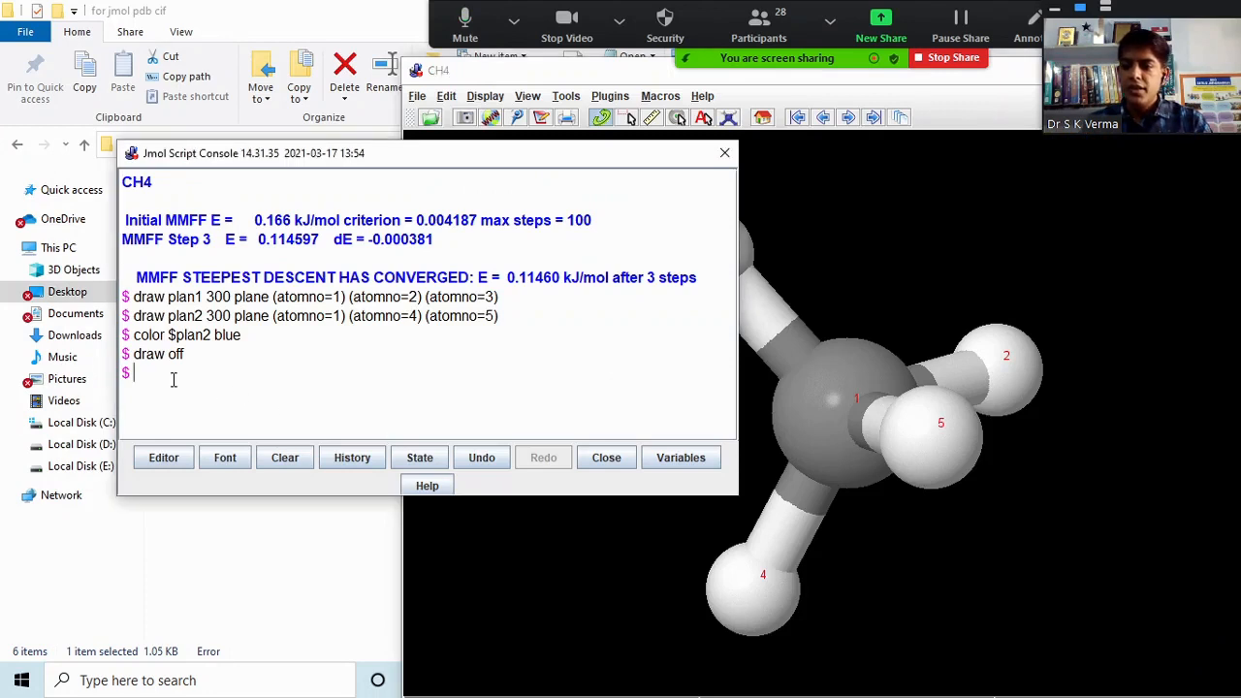
key("ctrl+v")
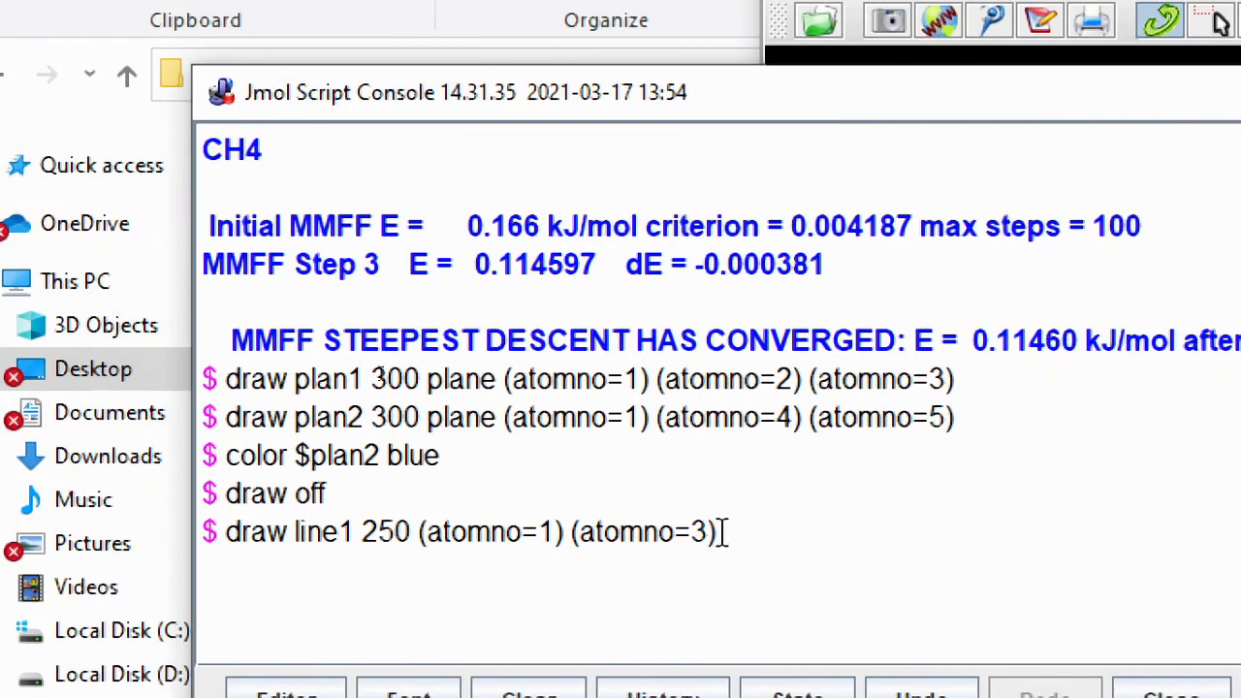
mouse_move(722, 533)
left_mouse_down()
mouse_move(227, 529)
mouse_move(161, 532)
mouse_move(164, 551)
left_mouse_up()
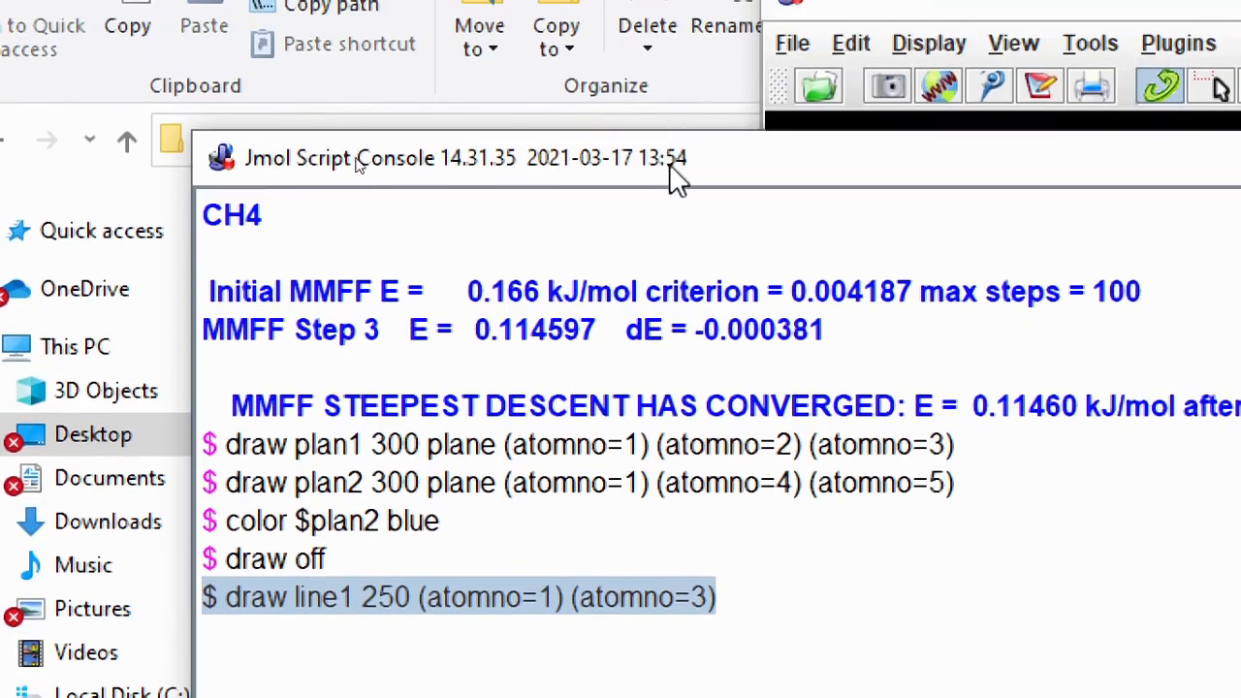
left_click_drag(676, 170, 139, 37)
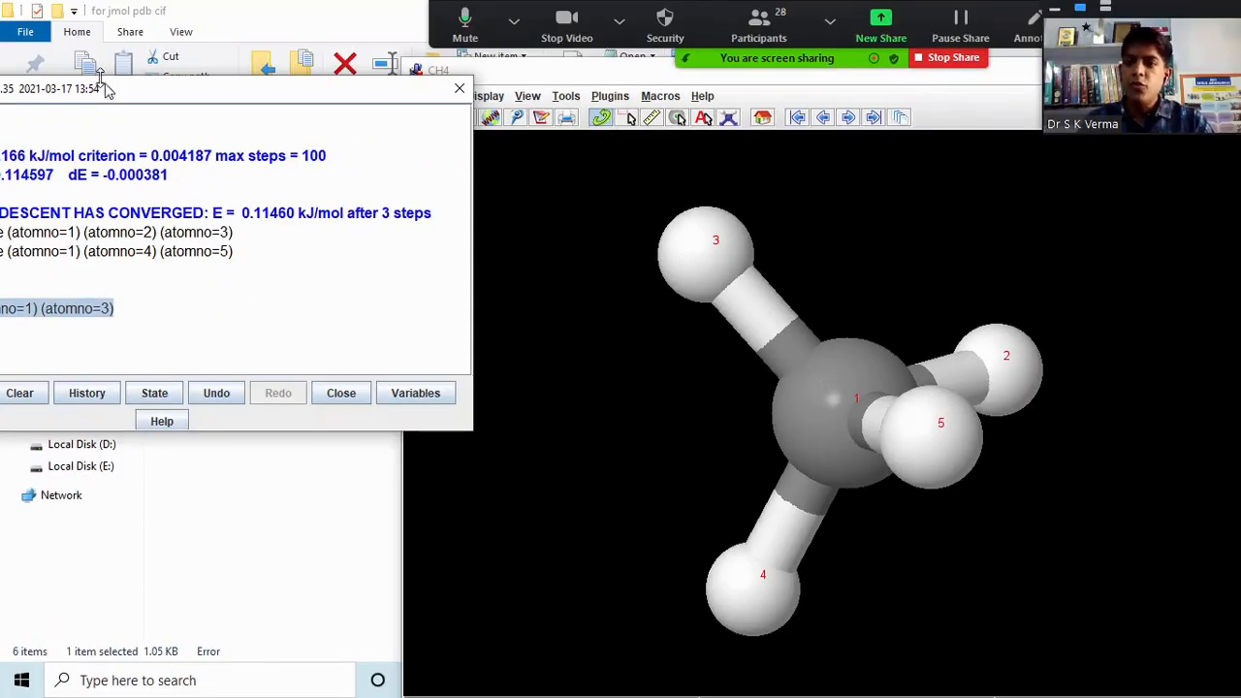
left_click_drag(112, 97, 304, 133)
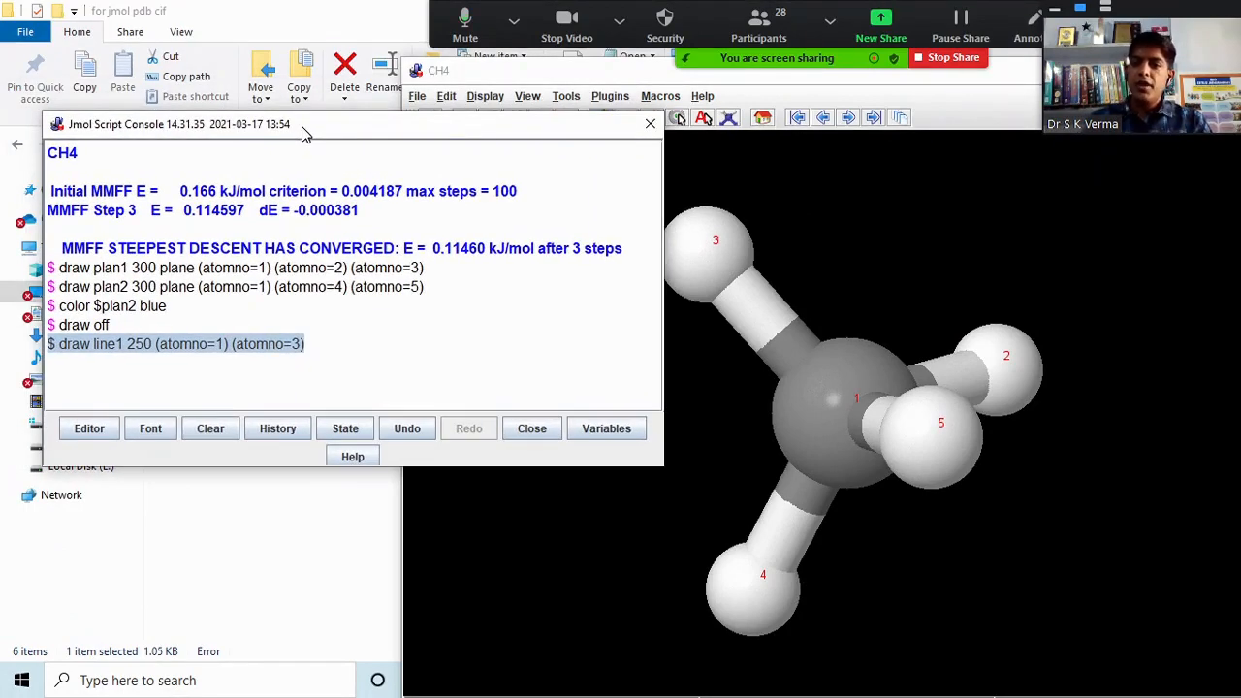
left_click(314, 345)
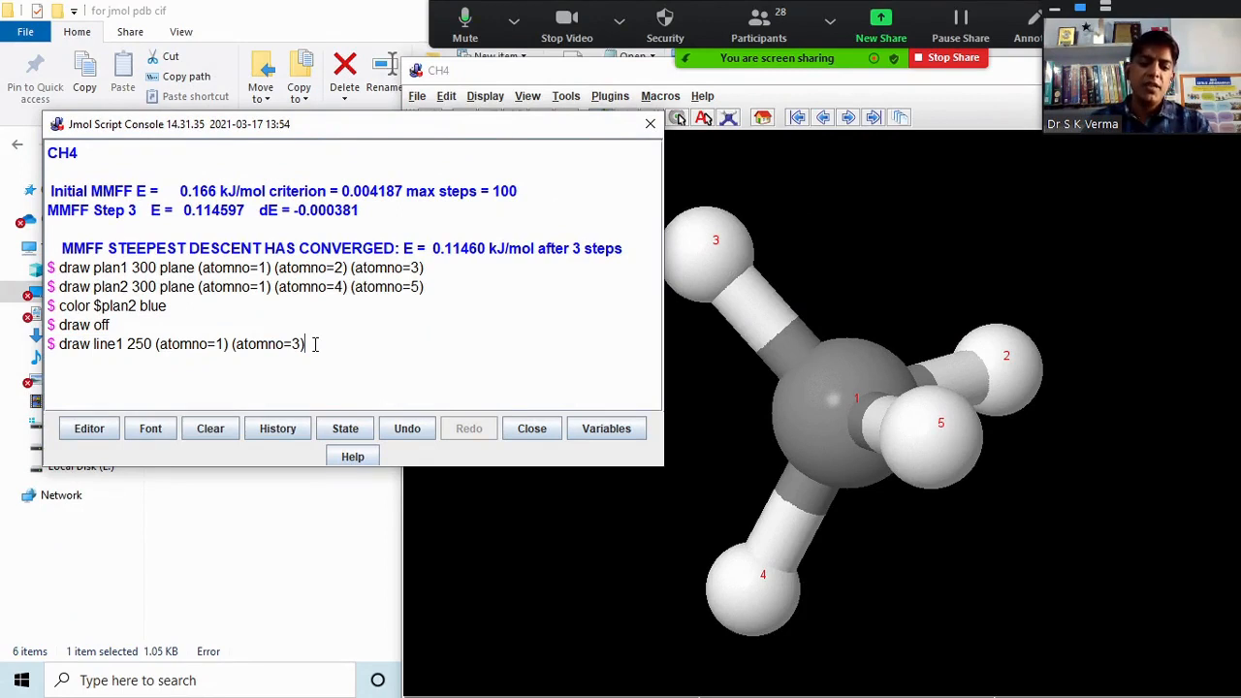
key("Return")
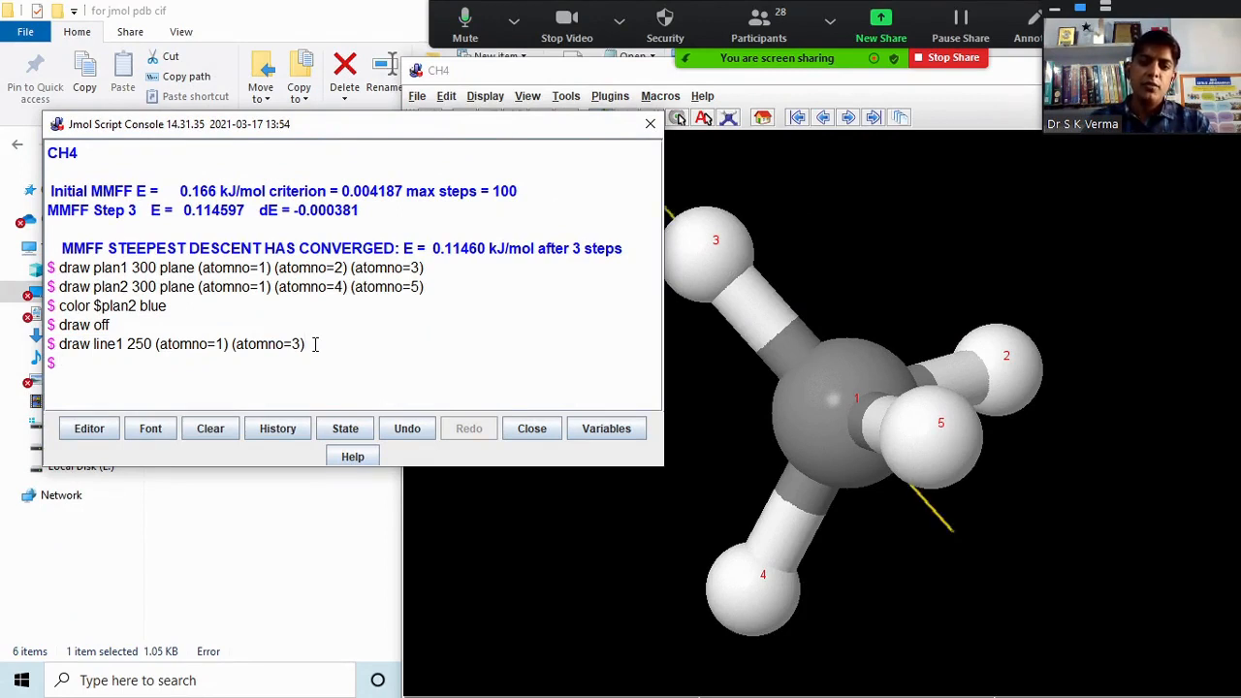
left_click_drag(872, 587, 1158, 338)
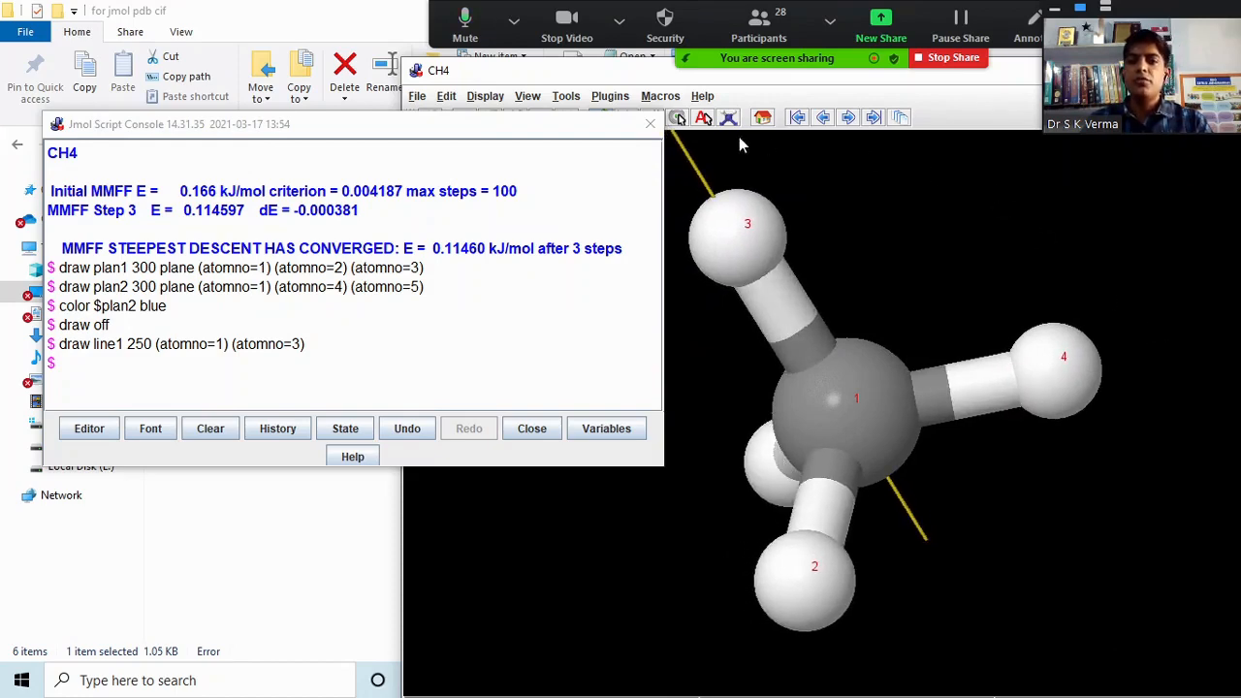
left_click_drag(589, 127, 531, 183)
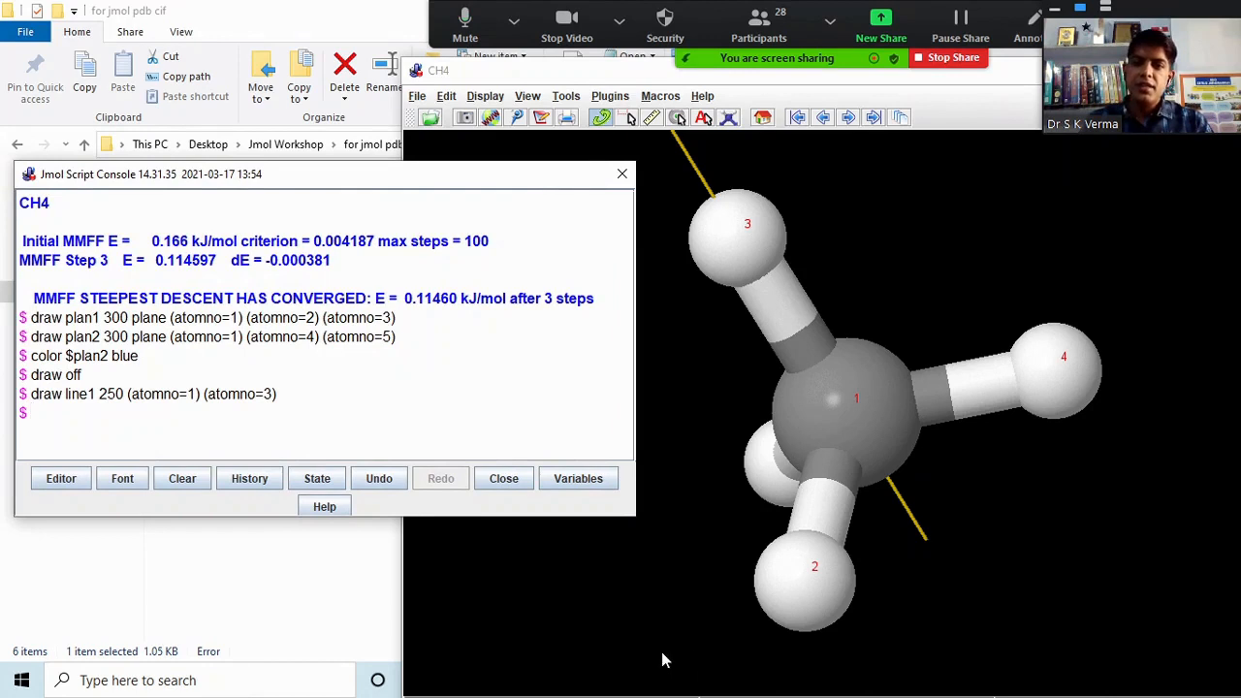
Step: Open the New Text Document notes again and copy the command "spin $line1 180 30"
left_click(501, 615)
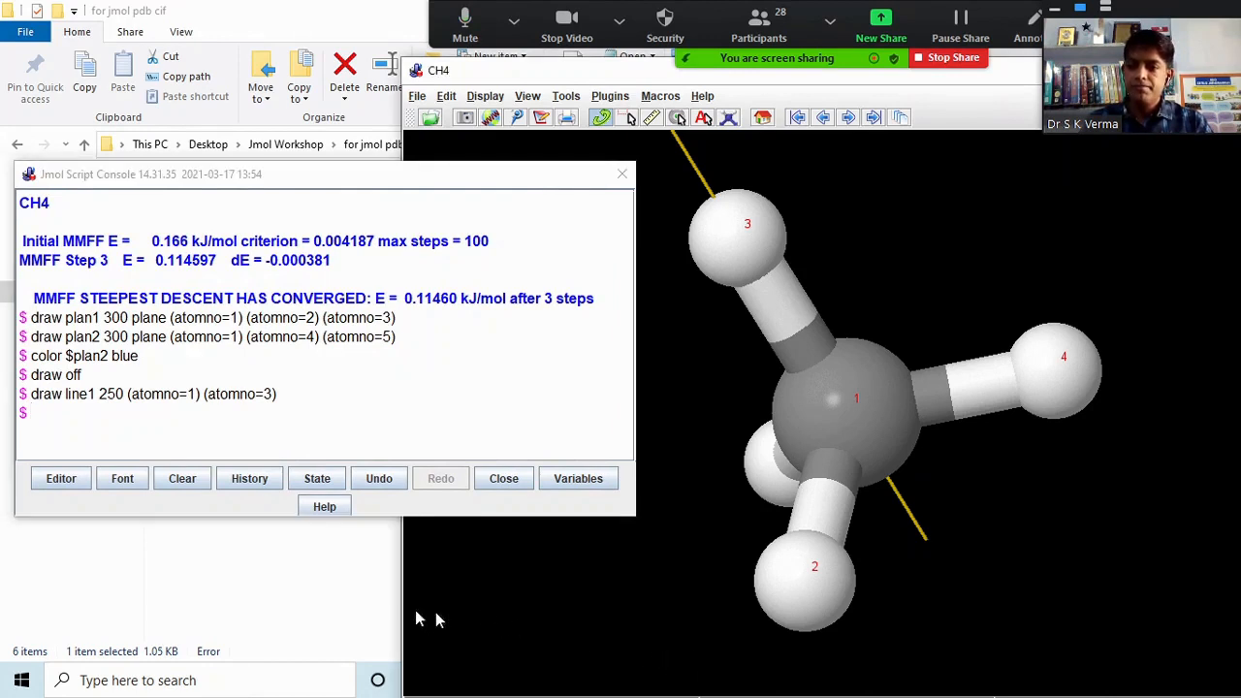
left_click(352, 615)
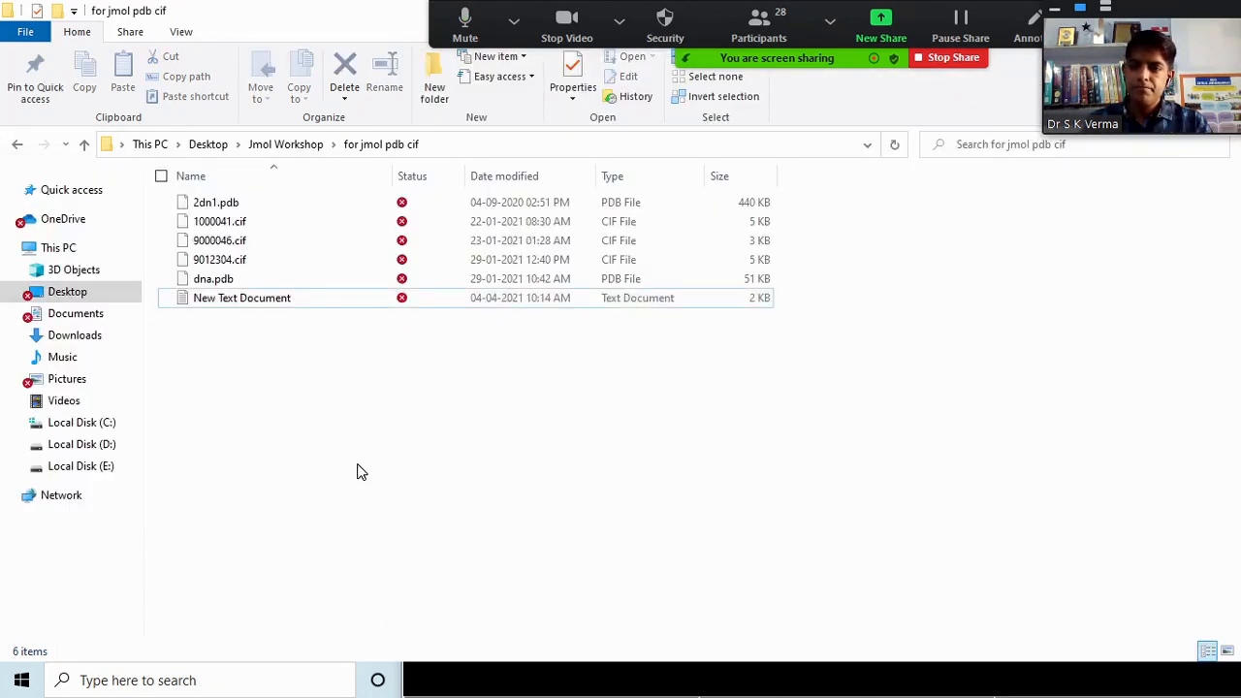
left_click(274, 304)
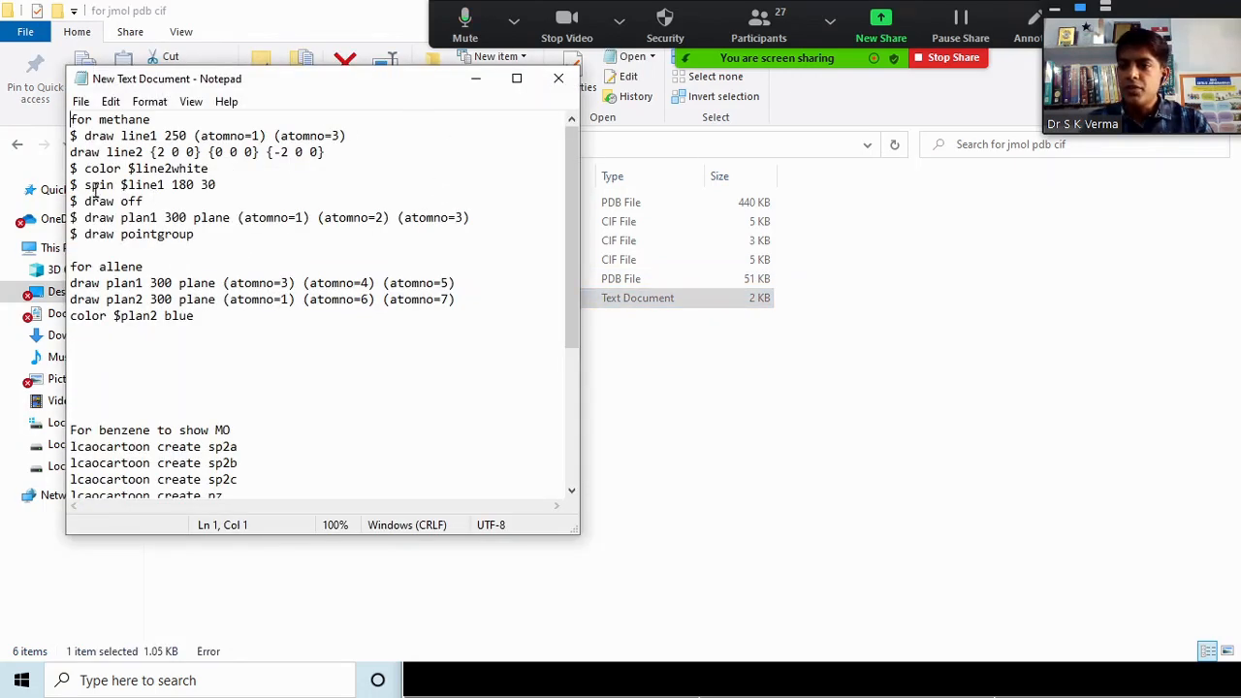
left_click_drag(85, 184, 219, 184)
key("ctrl+c")
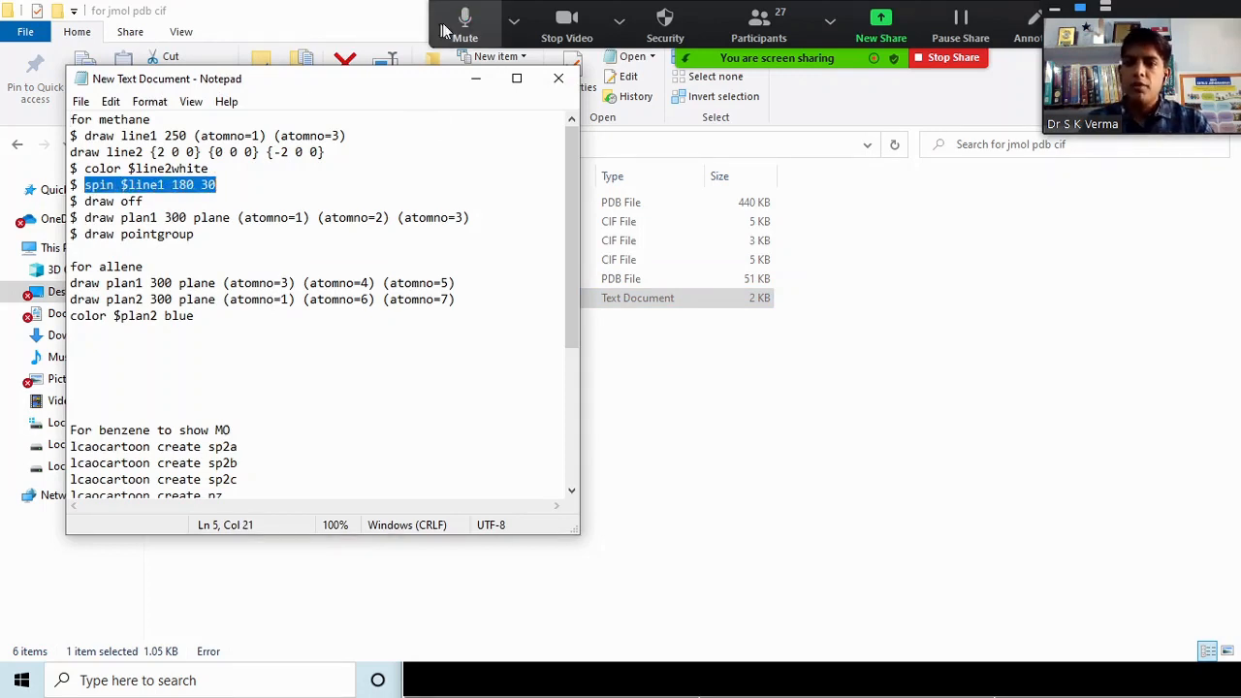
Step: Close the notes and run "spin $line1 180 30" twice in the Jmol script console to rotate methane about line1
left_click(560, 79)
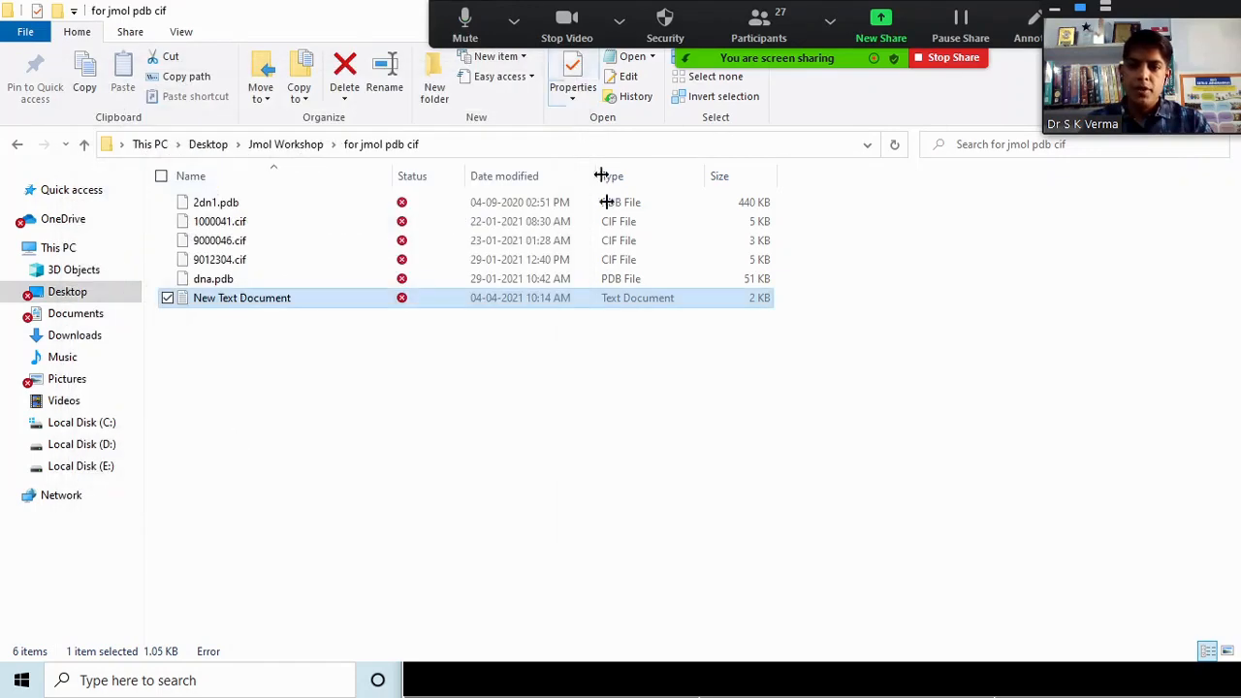
left_click(595, 681)
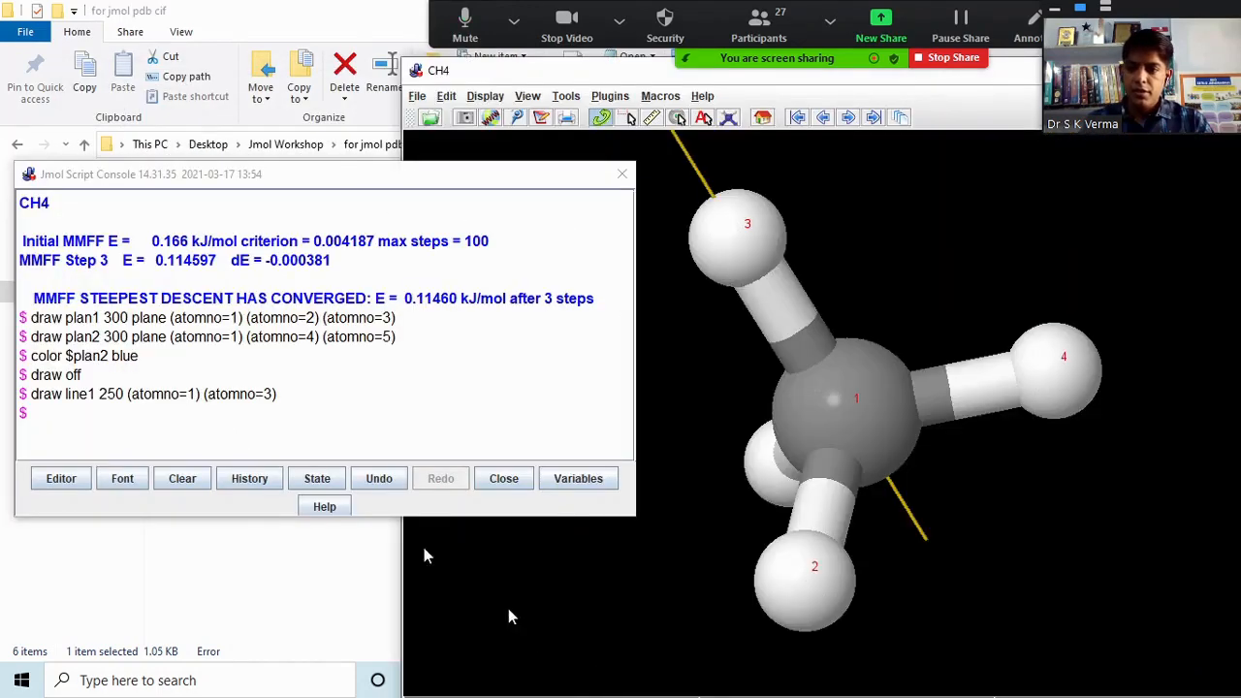
left_click(63, 429)
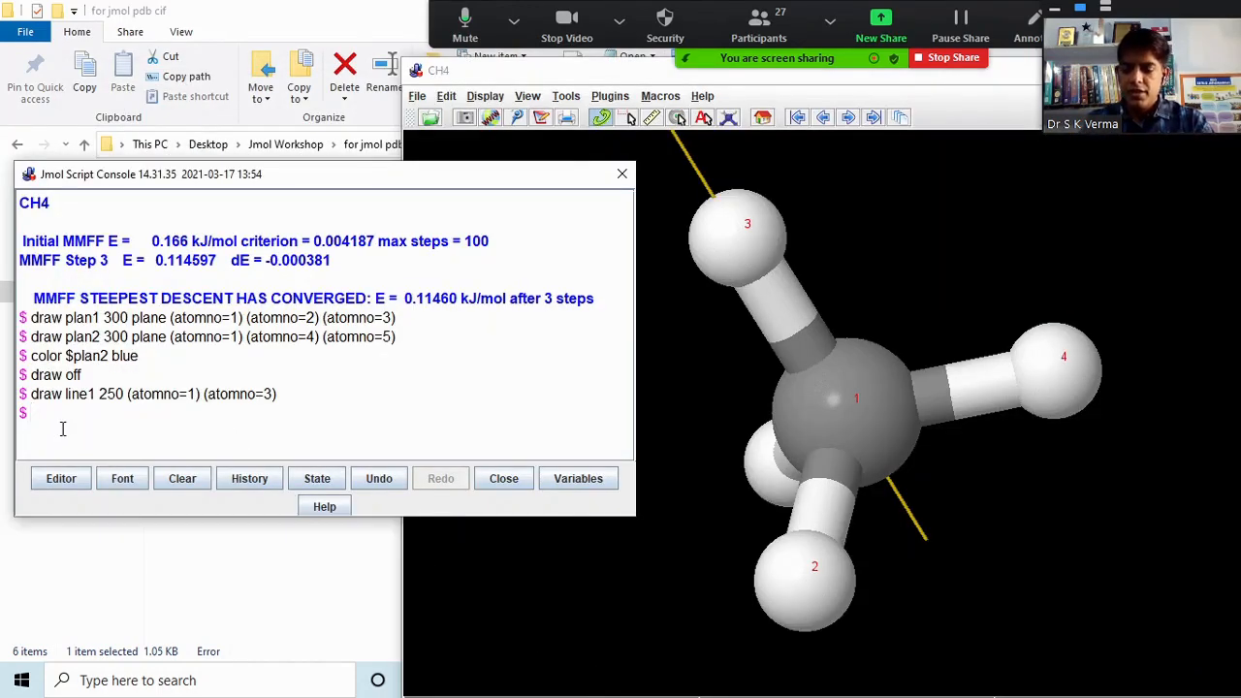
key("ctrl+v")
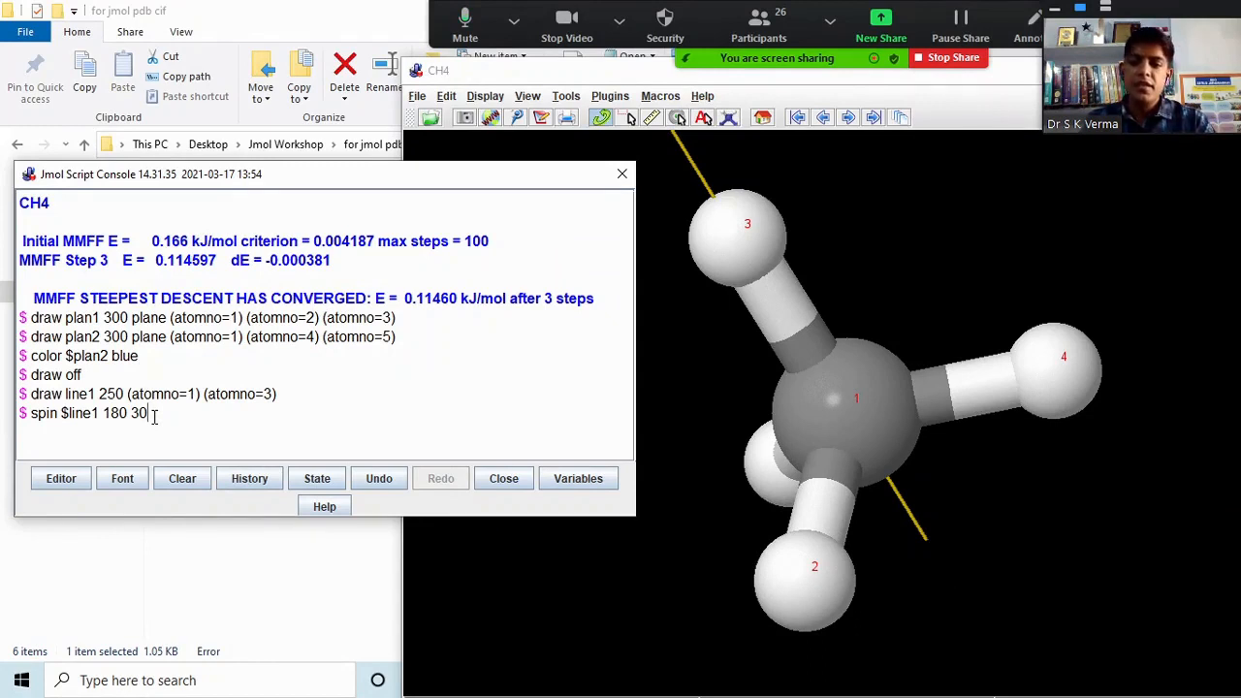
key("Return")
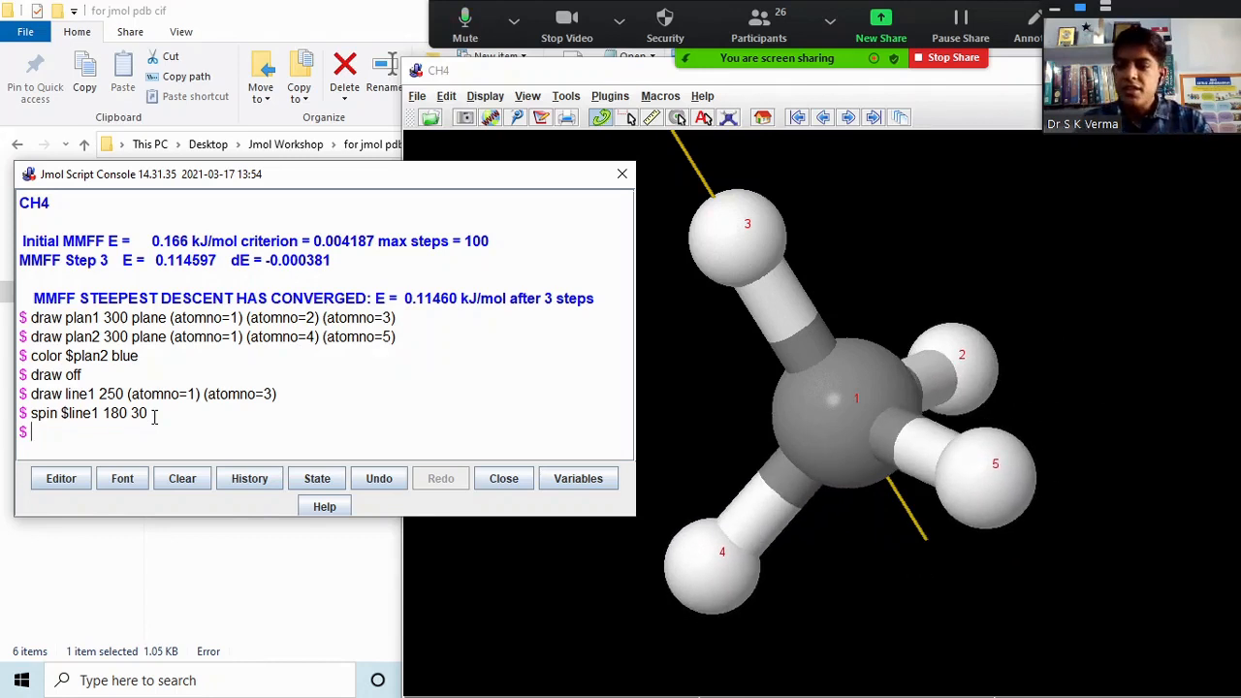
key("Up")
key("Return")
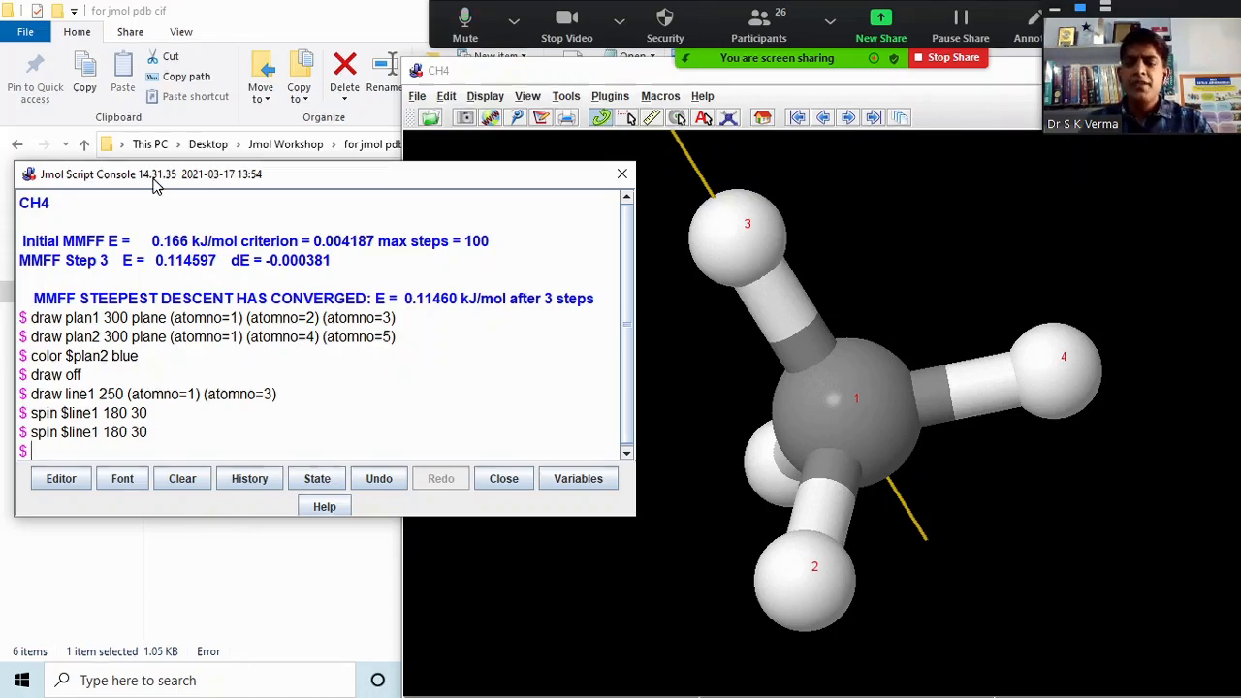
Step: Move the script console off the molecule and run "draw pointgroup" to display methane's symmetry elements
left_click_drag(155, 184, 301, 137)
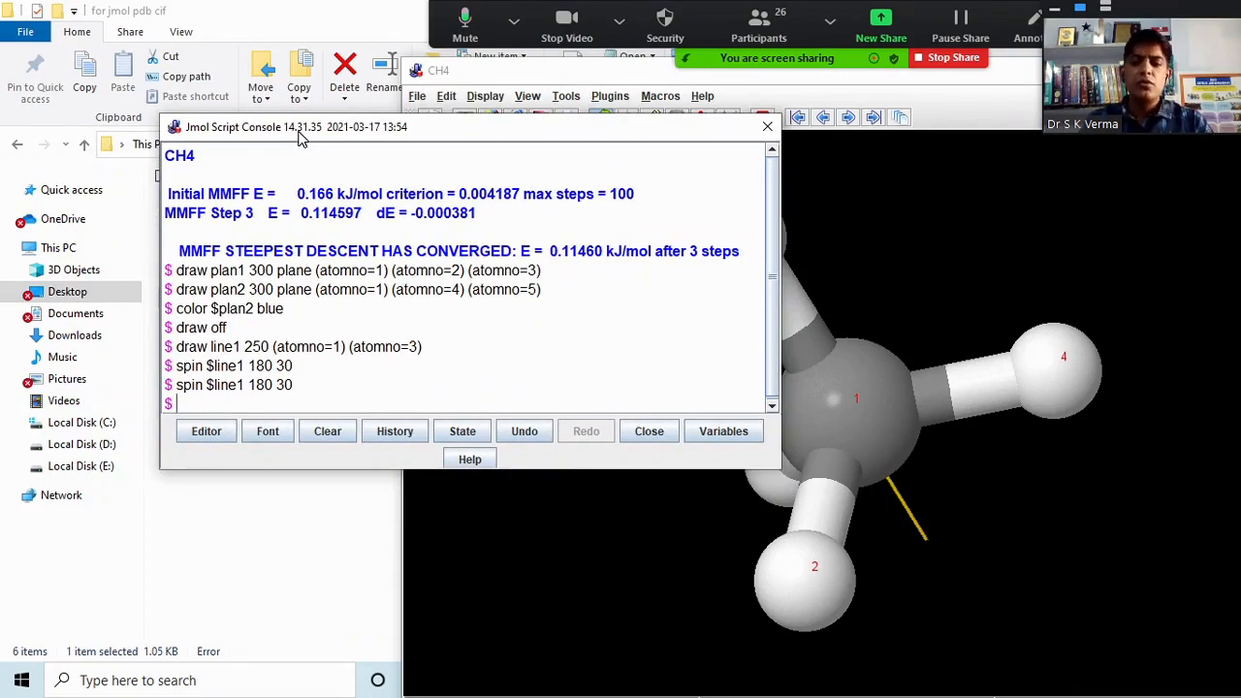
left_click_drag(300, 136, 211, 105)
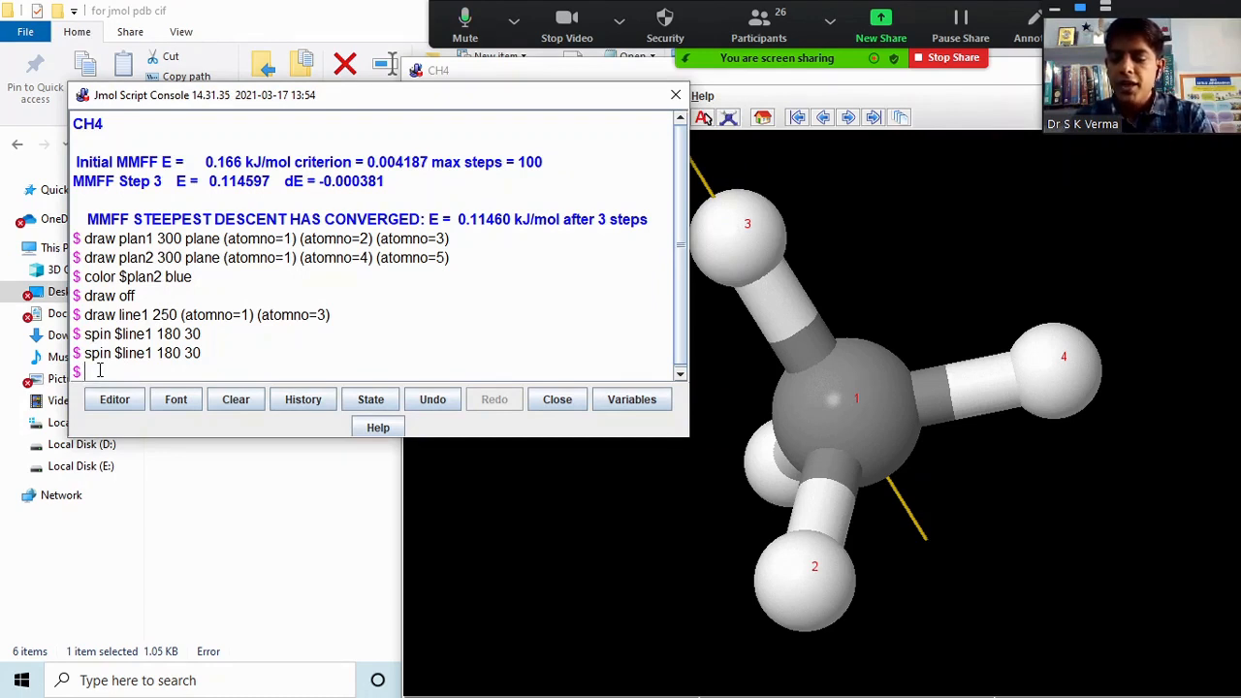
type("draw ")
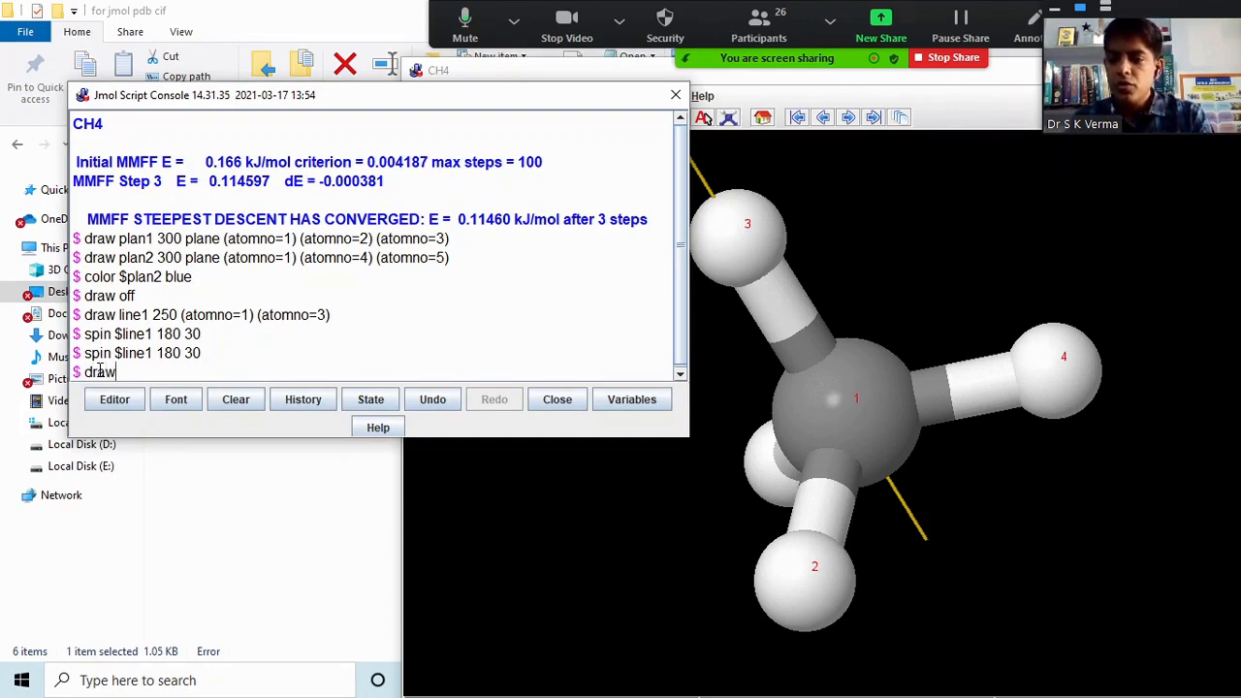
type("point")
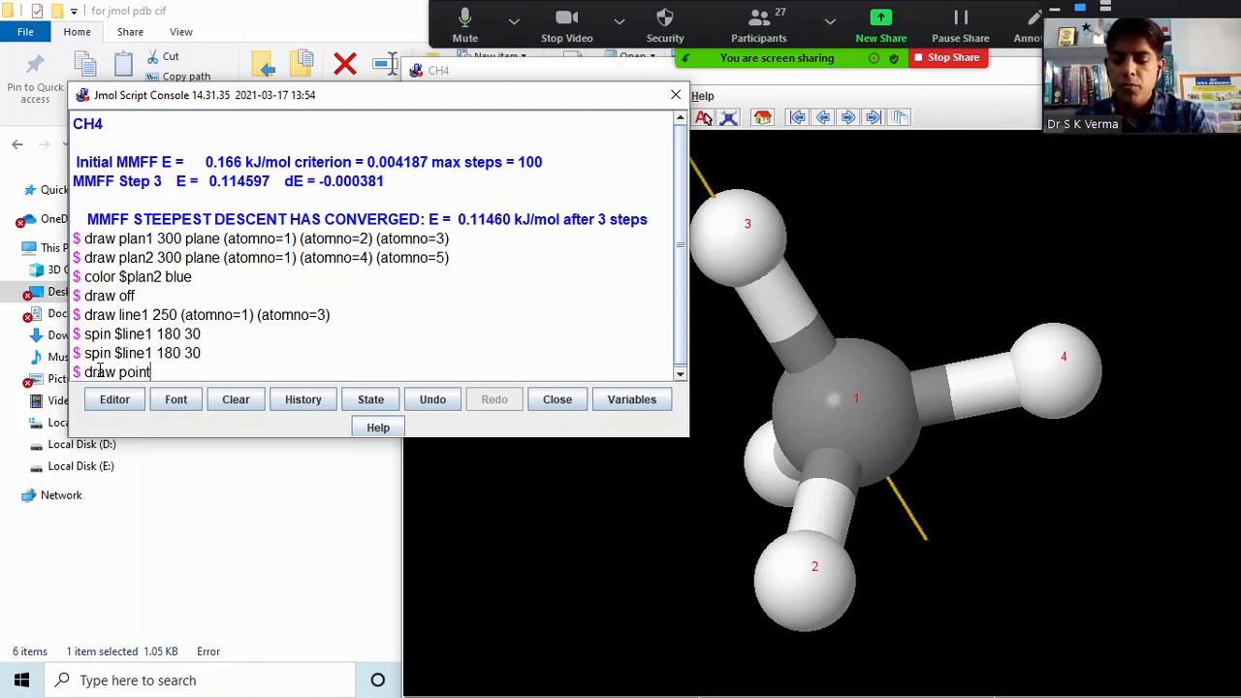
type("gro")
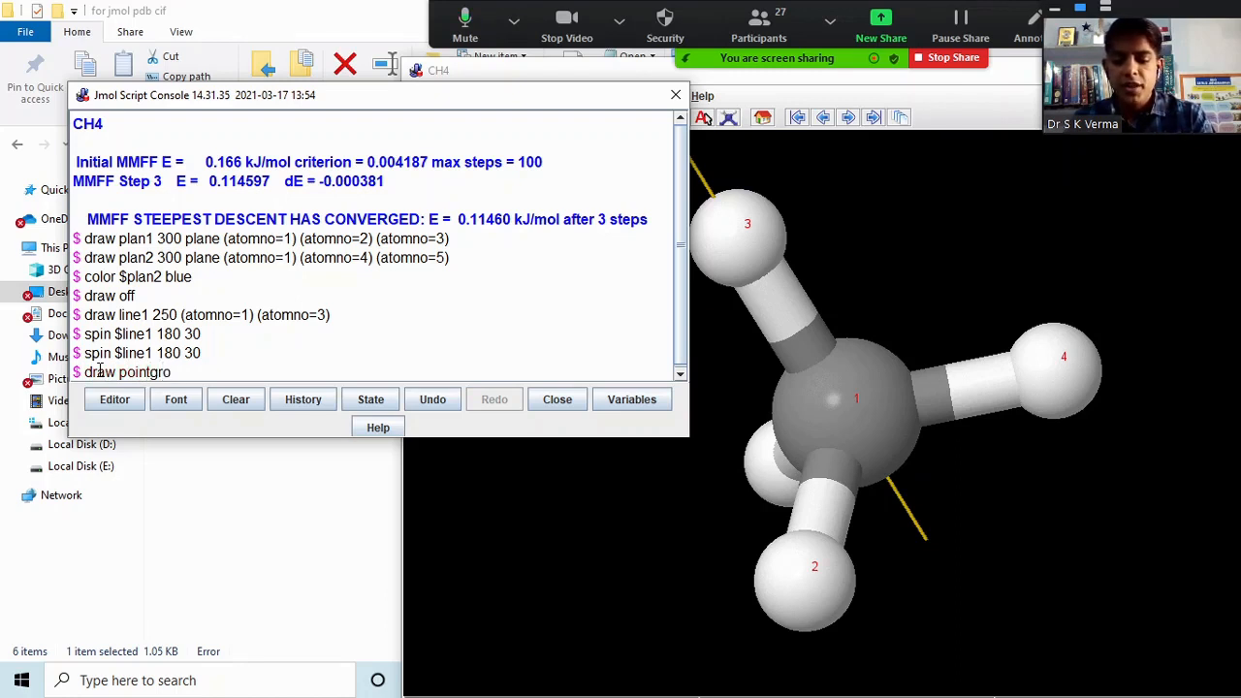
type("up")
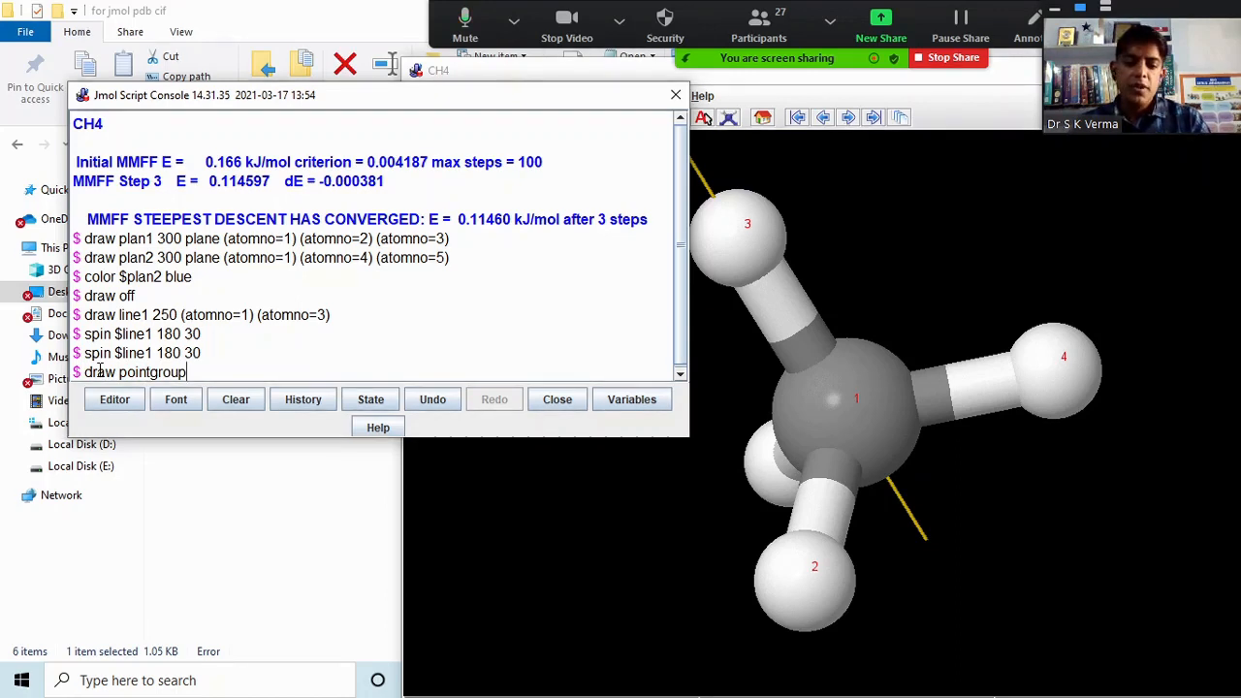
key("Return")
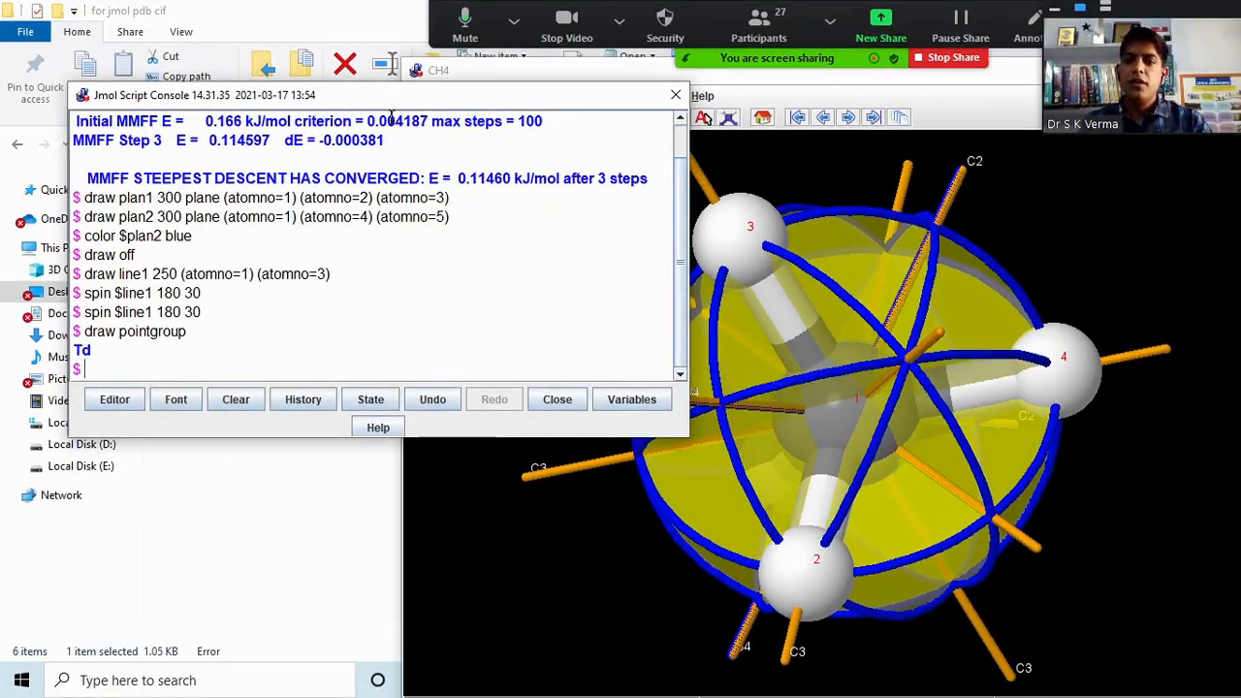
Step: Uncover the molecule and rotate methane to examine its drawn symmetry axes and planes from different angles
left_click_drag(414, 100, 214, 180)
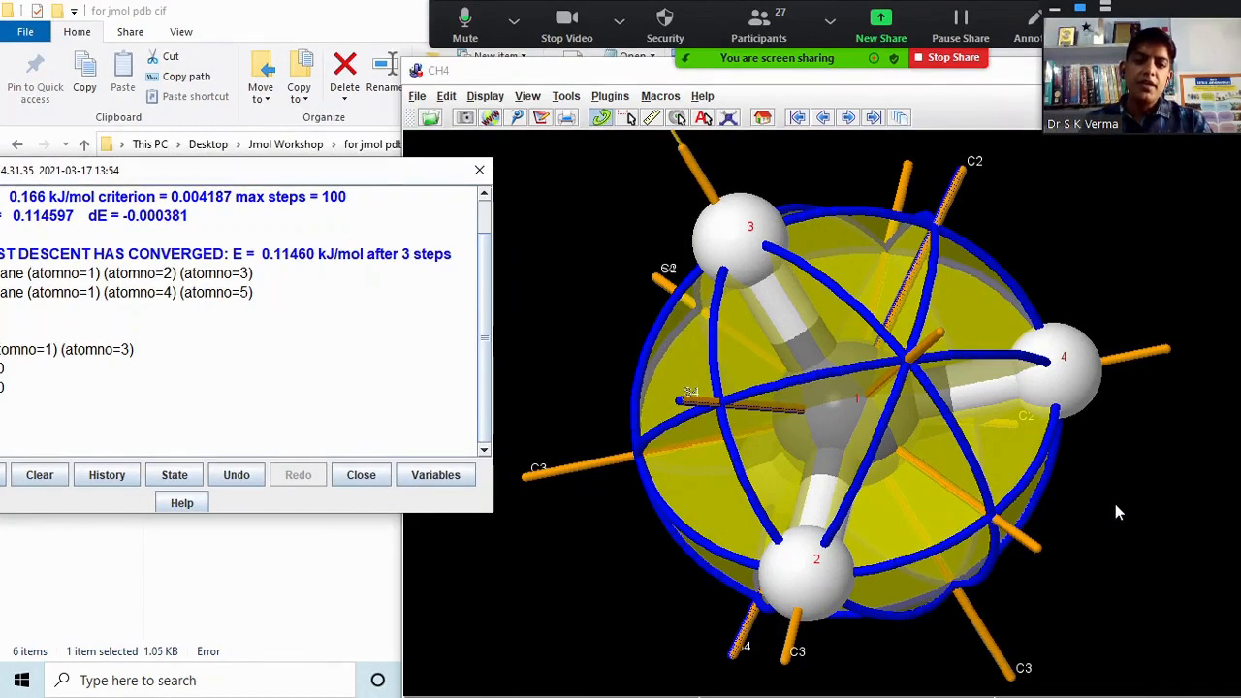
left_click_drag(1136, 494, 922, 357)
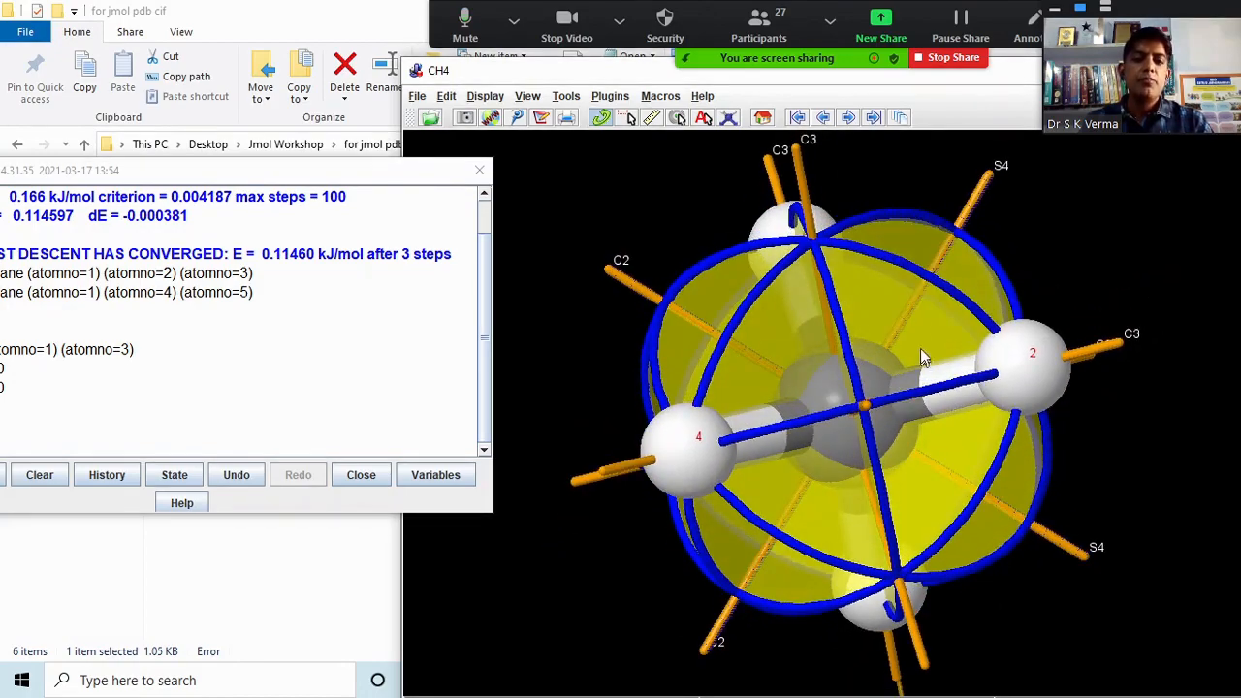
left_click_drag(885, 306, 766, 281)
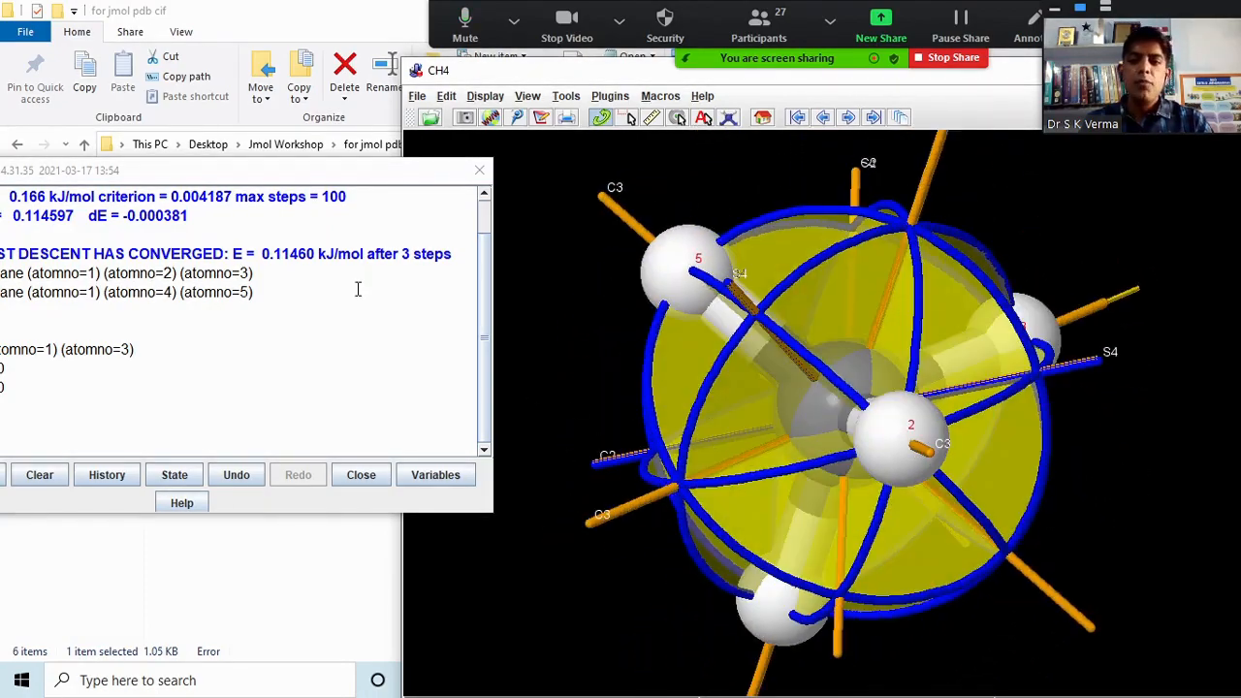
Step: Load the compound "sf6" by name in place of methane and rotate the molecule to show its octahedral shape
left_click_drag(203, 179, 229, 204)
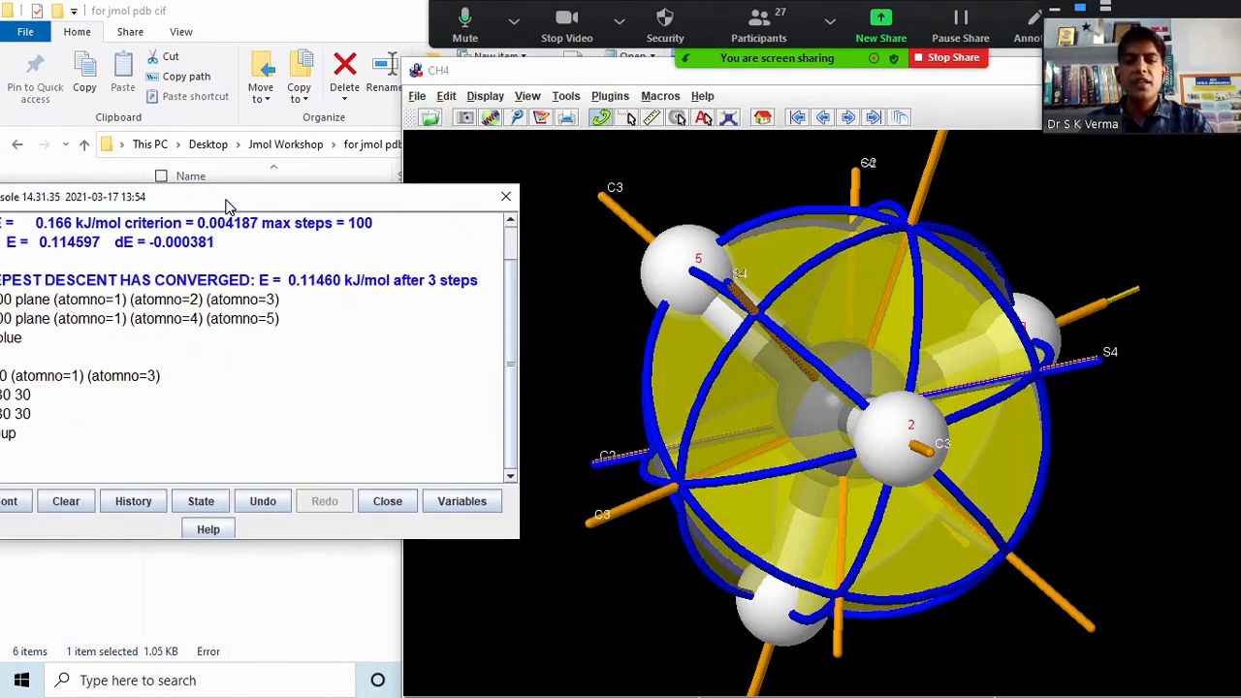
left_click(417, 96)
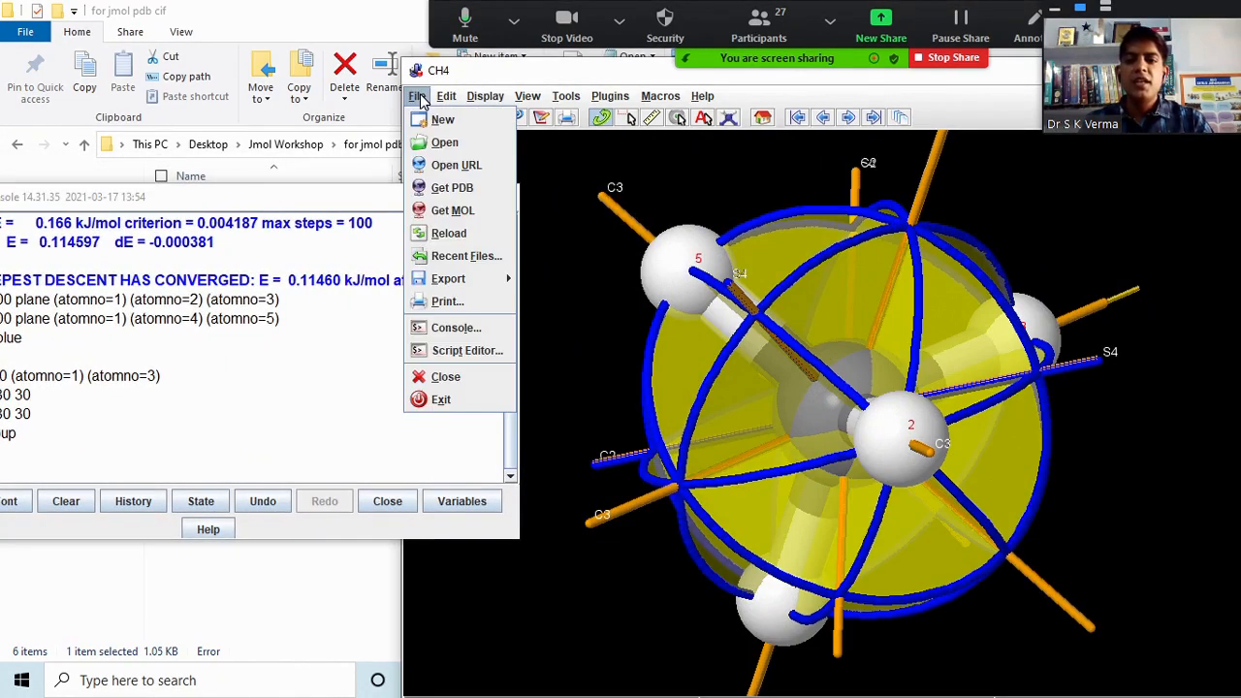
left_click(475, 213)
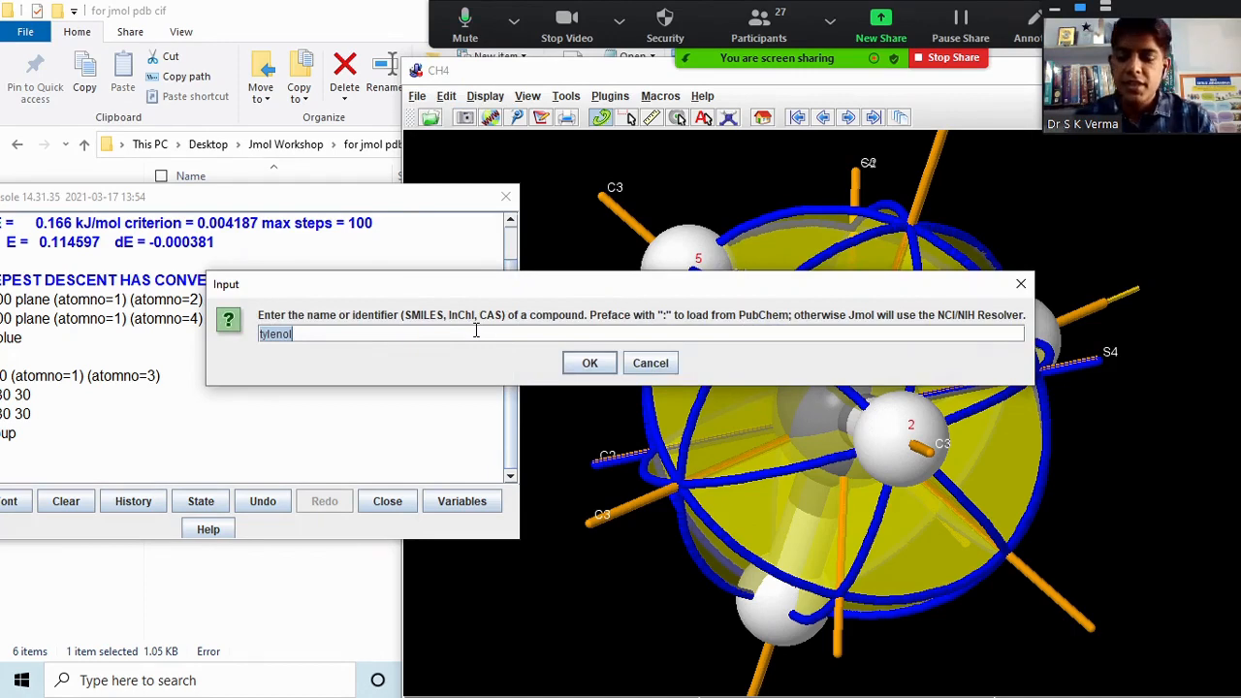
type("sf6")
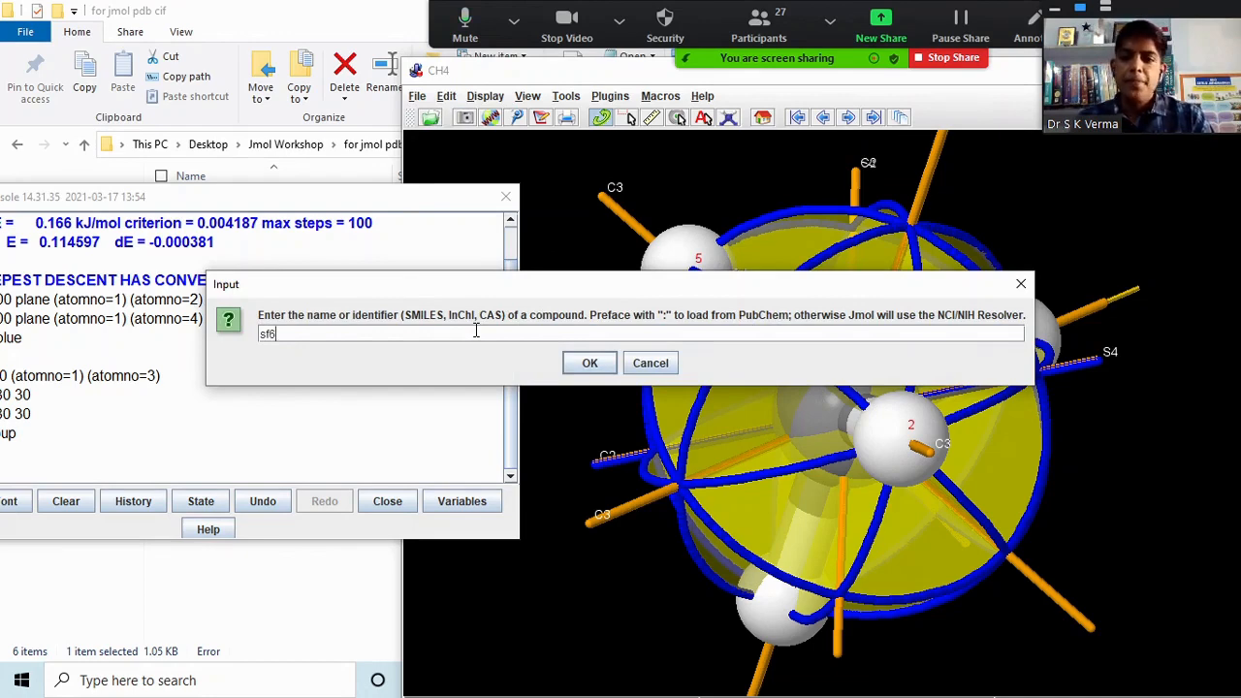
key("Return")
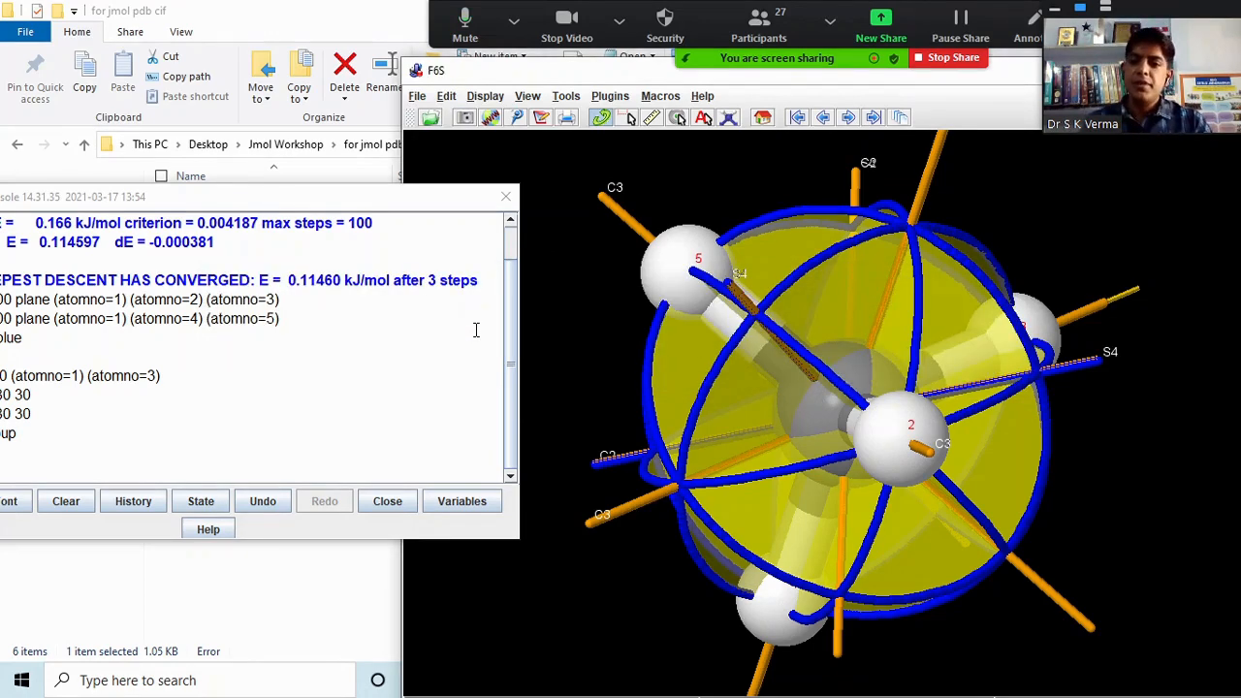
left_click_drag(1125, 355, 1138, 419)
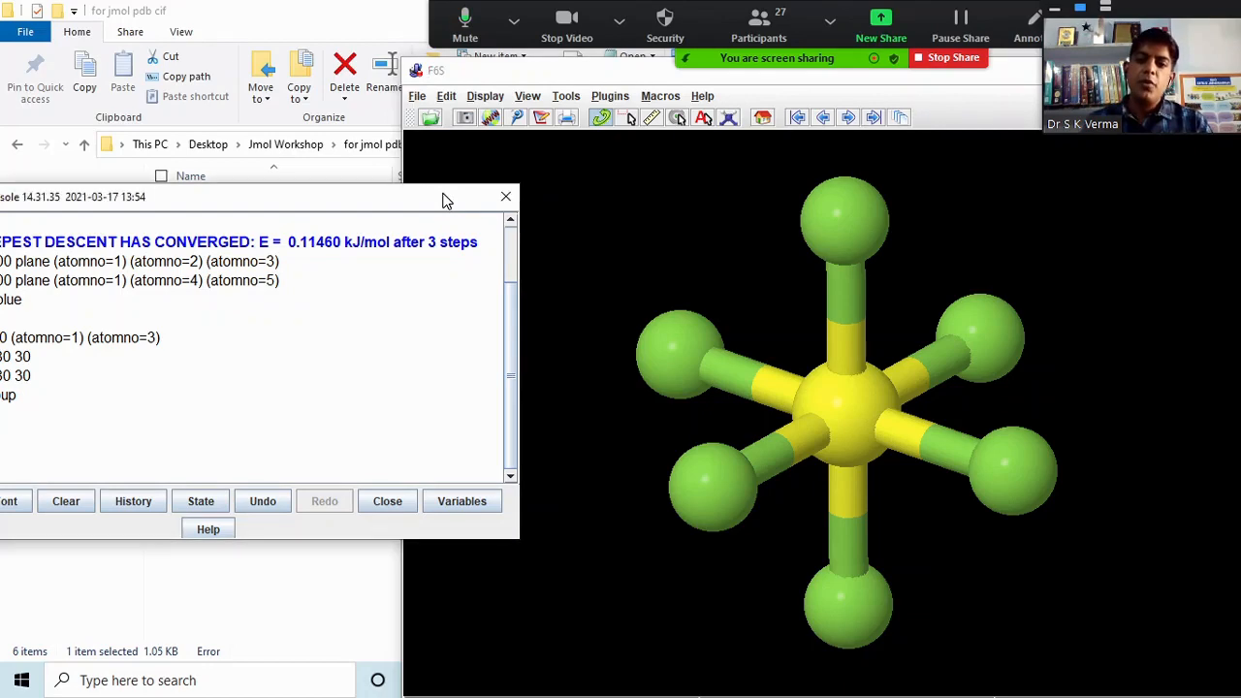
Step: Run "draw pointgroup" in the script console for SF6, then uncover and rotate the molecule to examine its symmetry axes and planes
left_click_drag(442, 200, 631, 122)
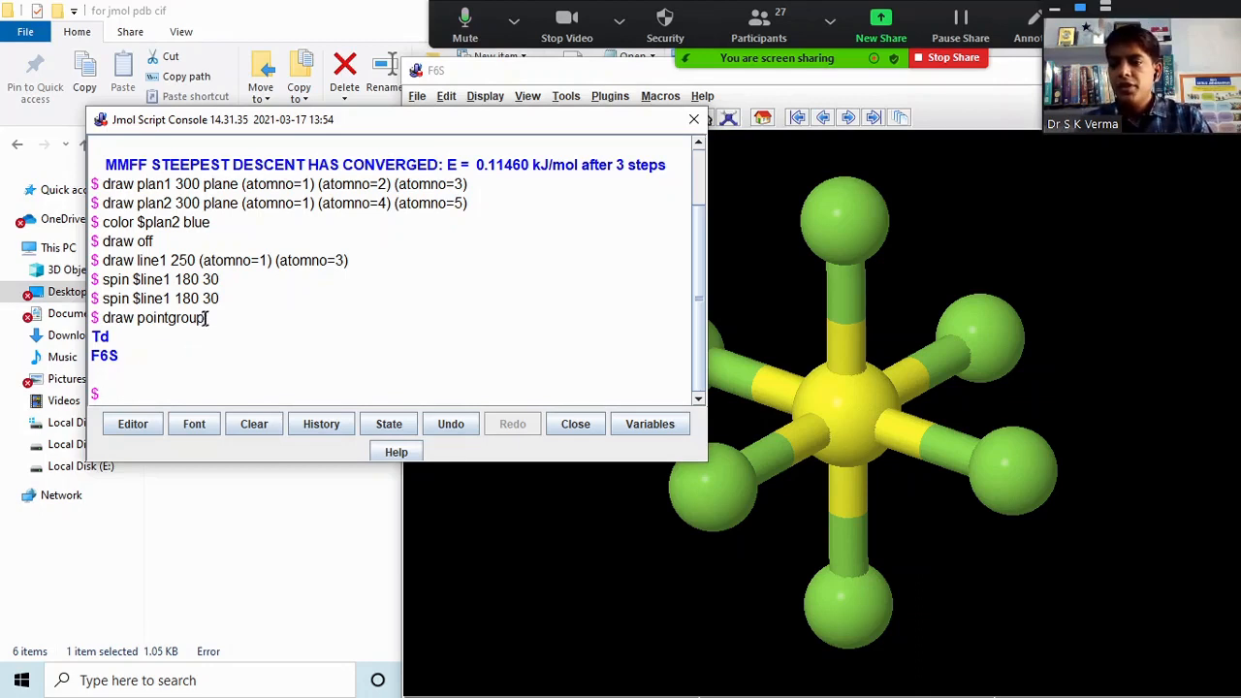
left_click_drag(206, 318, 105, 318)
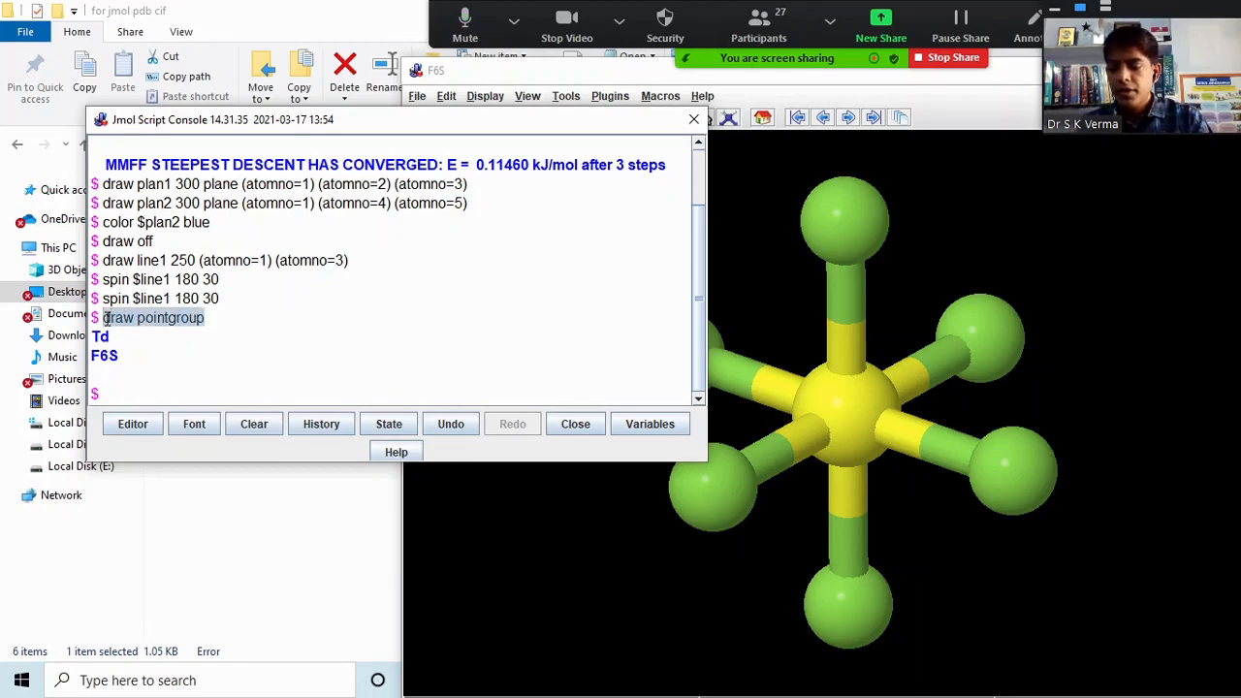
left_click(105, 393)
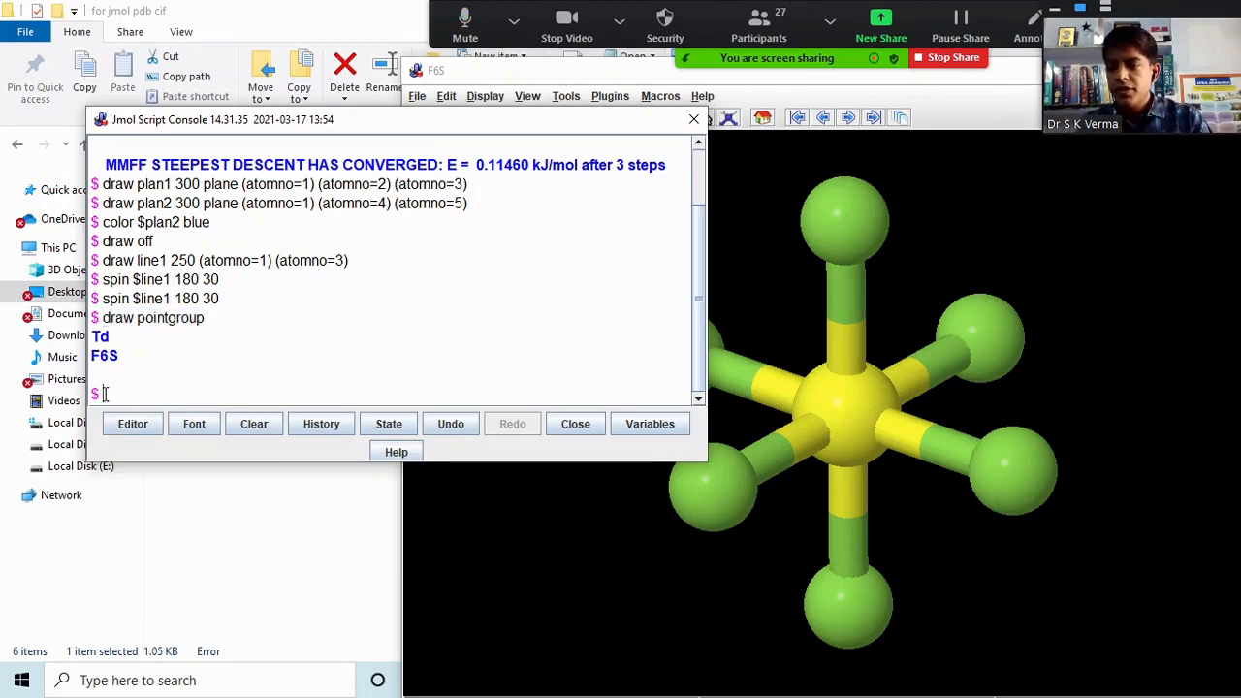
type("draw pointgroup")
key("Return")
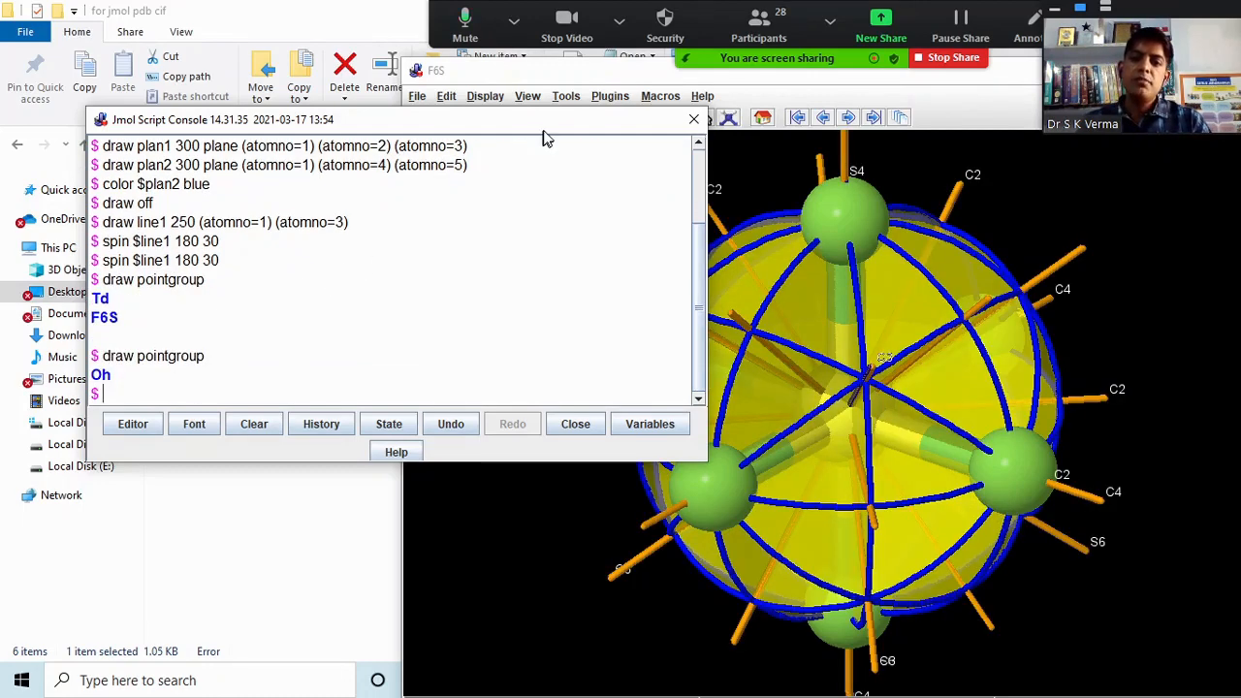
left_click_drag(548, 126, 334, 159)
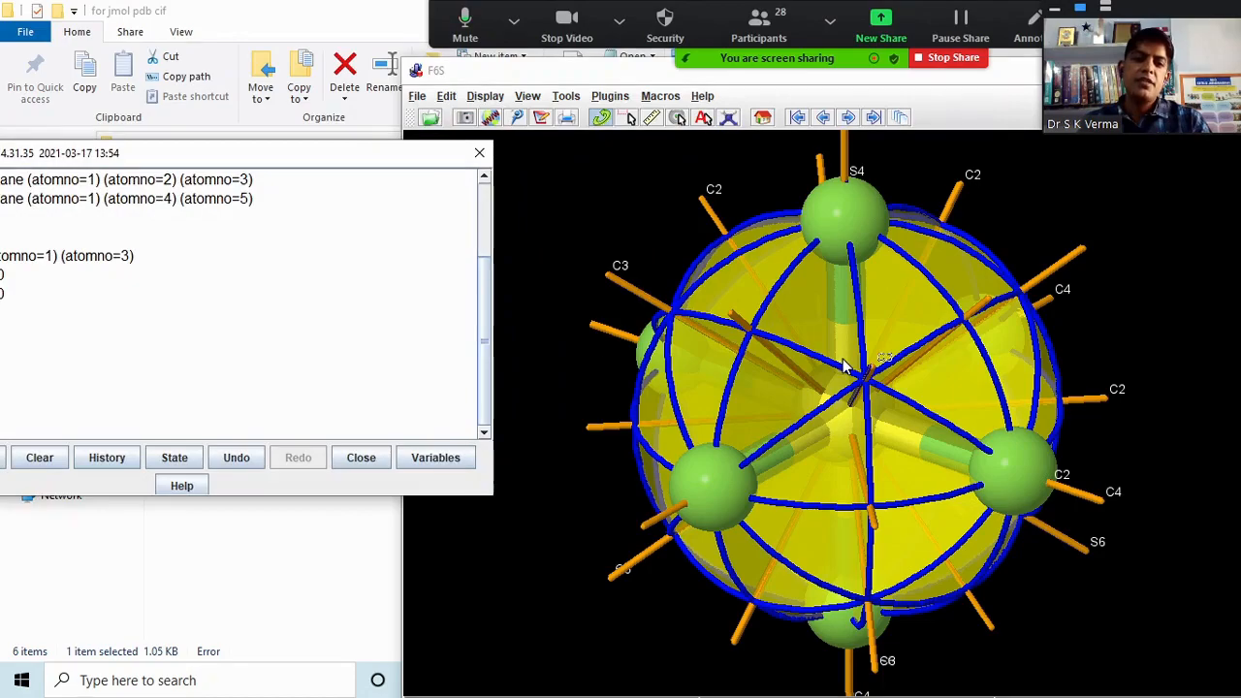
left_click_drag(1081, 377, 759, 558)
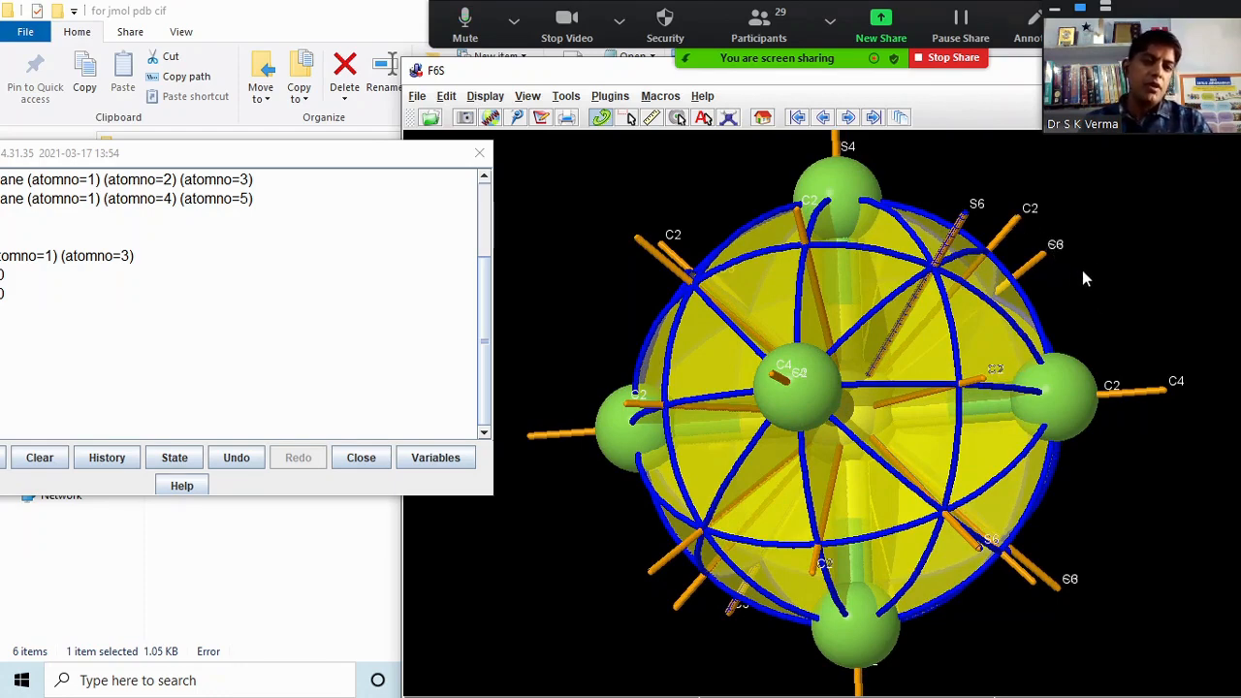
left_click_drag(1138, 391, 870, 343)
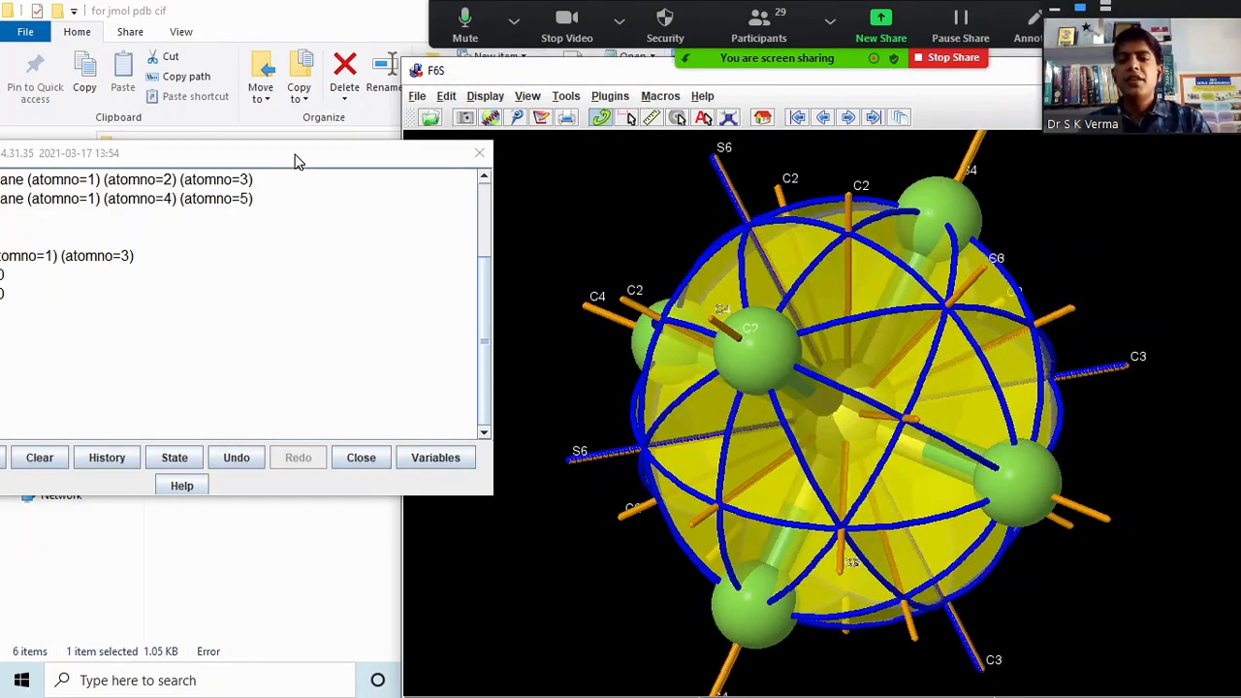
Step: Load the compound "allene" by name and rotate the molecule to look straight along its carbon chain
left_click_drag(297, 156, 726, 125)
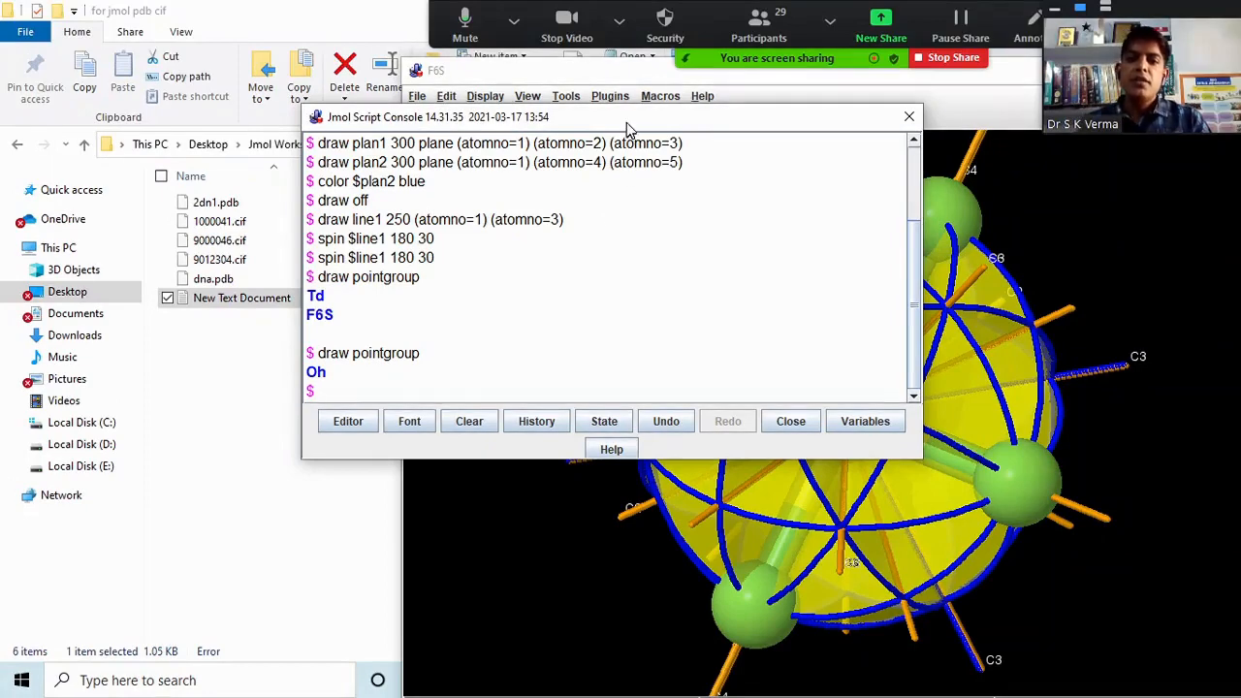
left_click_drag(626, 129, 303, 221)
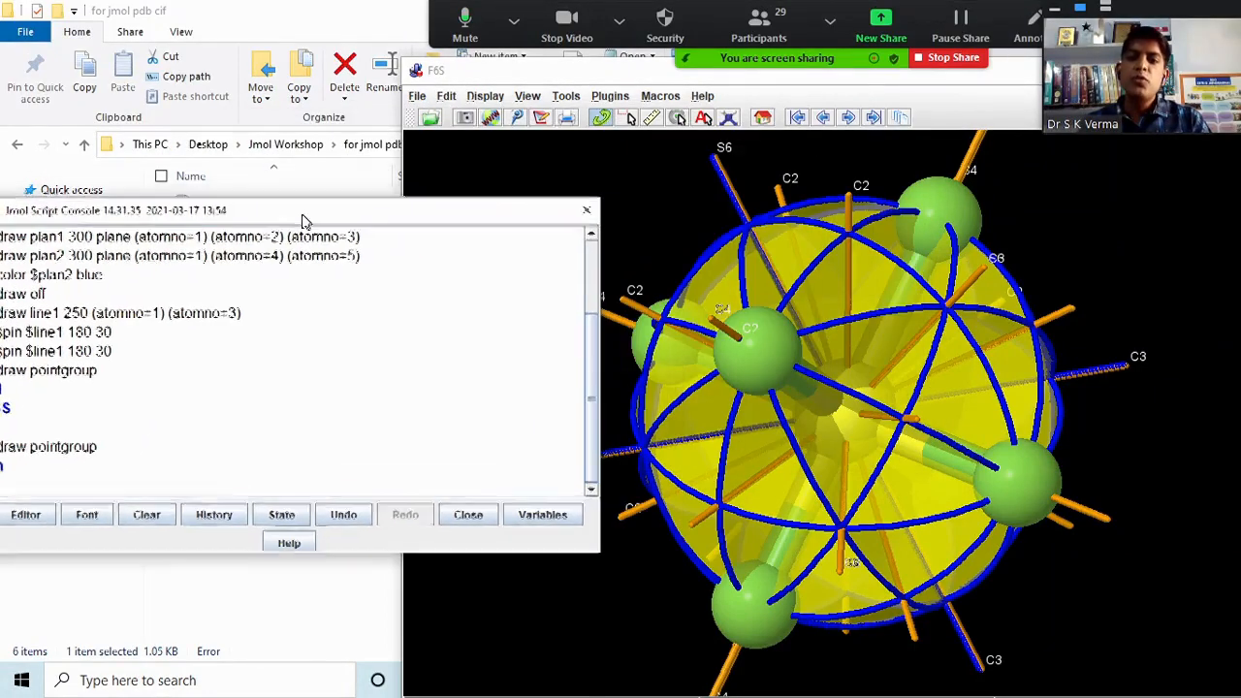
left_click(417, 96)
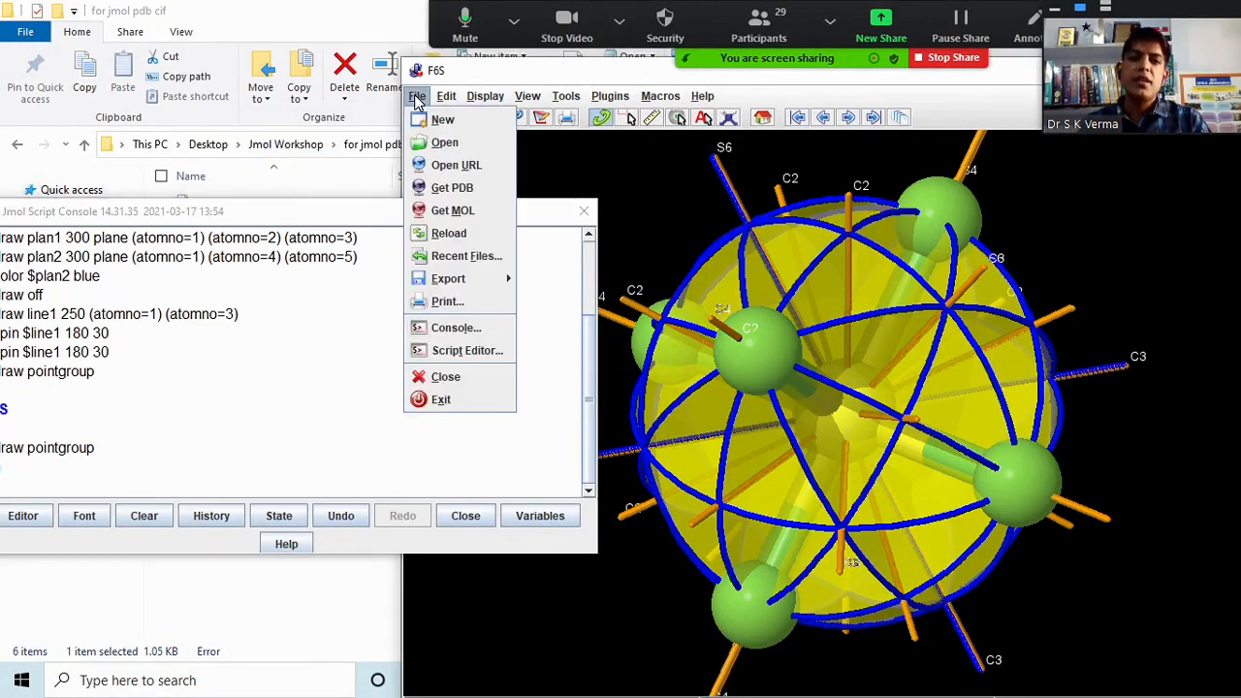
left_click(463, 214)
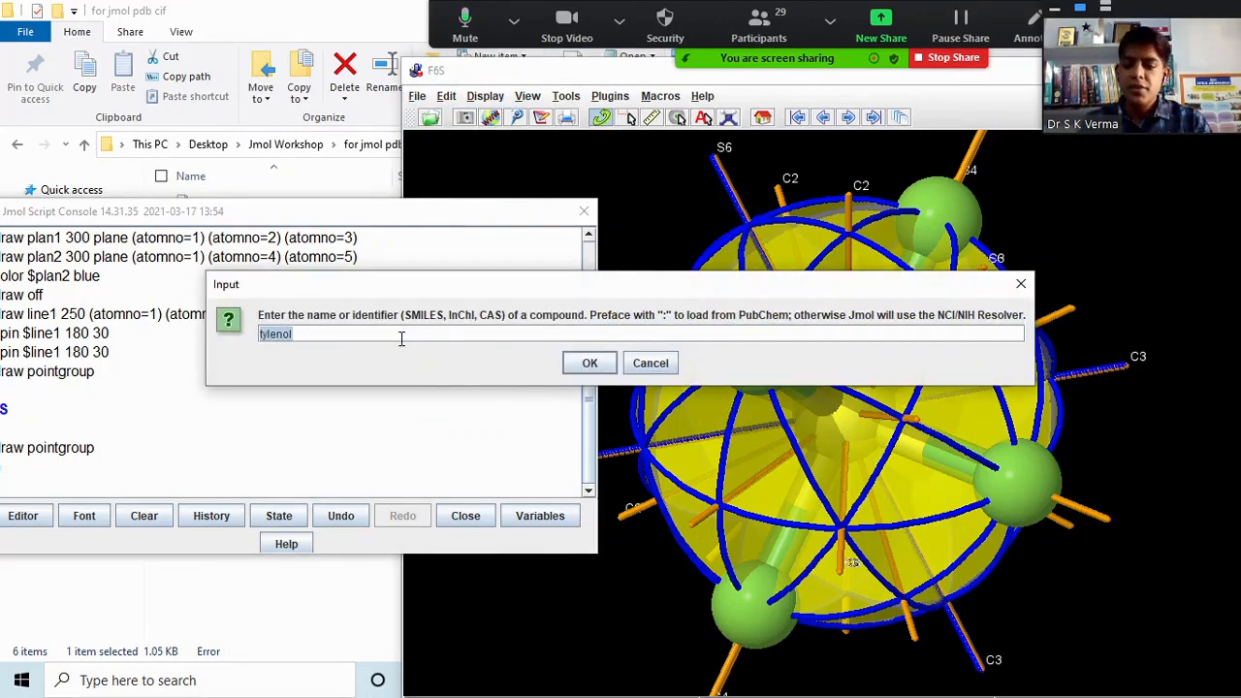
type("allene")
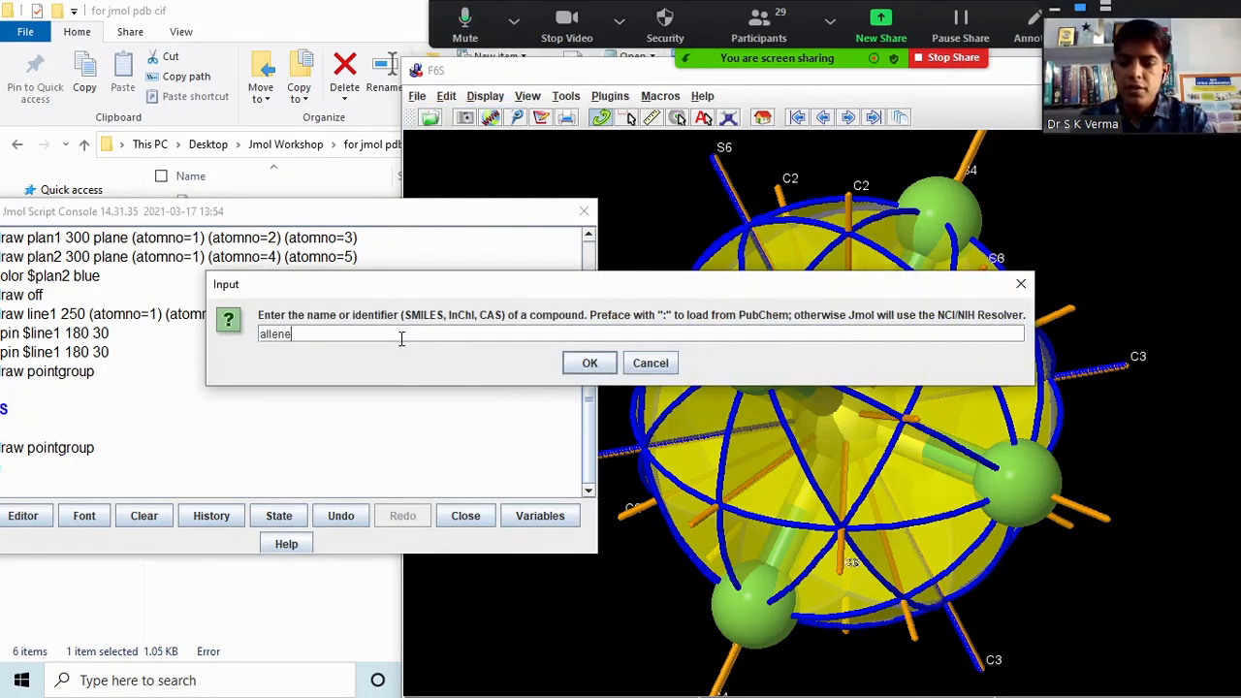
key("Return")
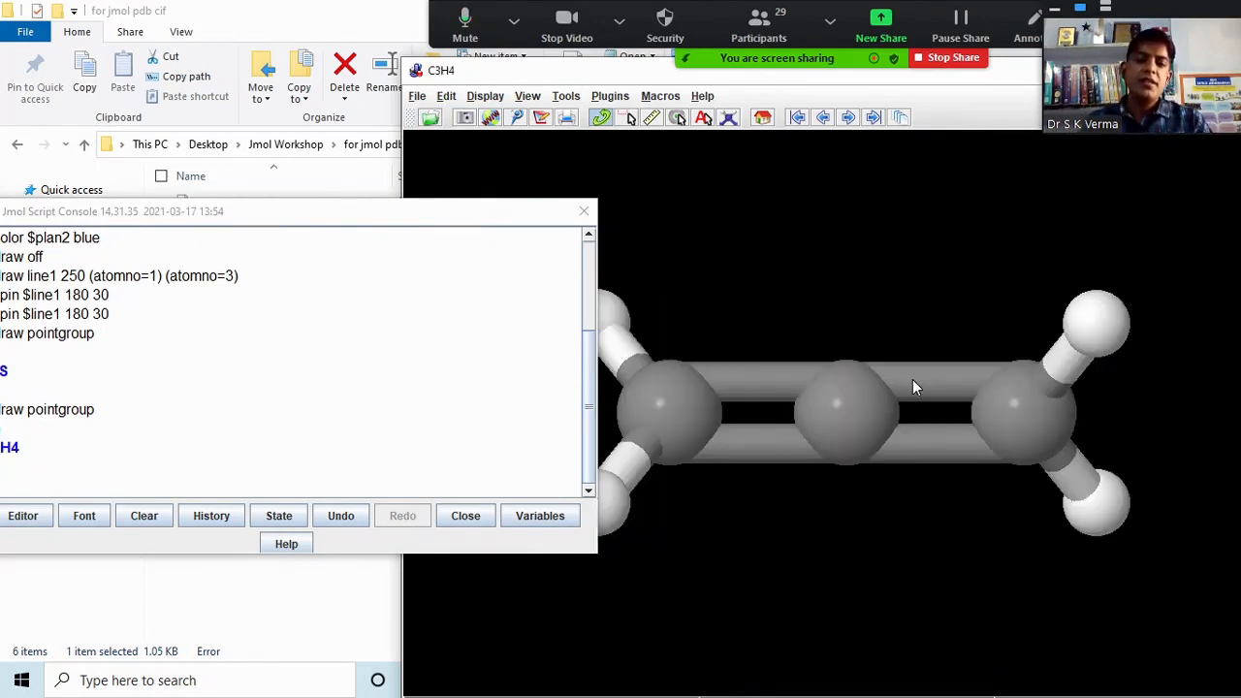
left_click_drag(912, 379, 1127, 294)
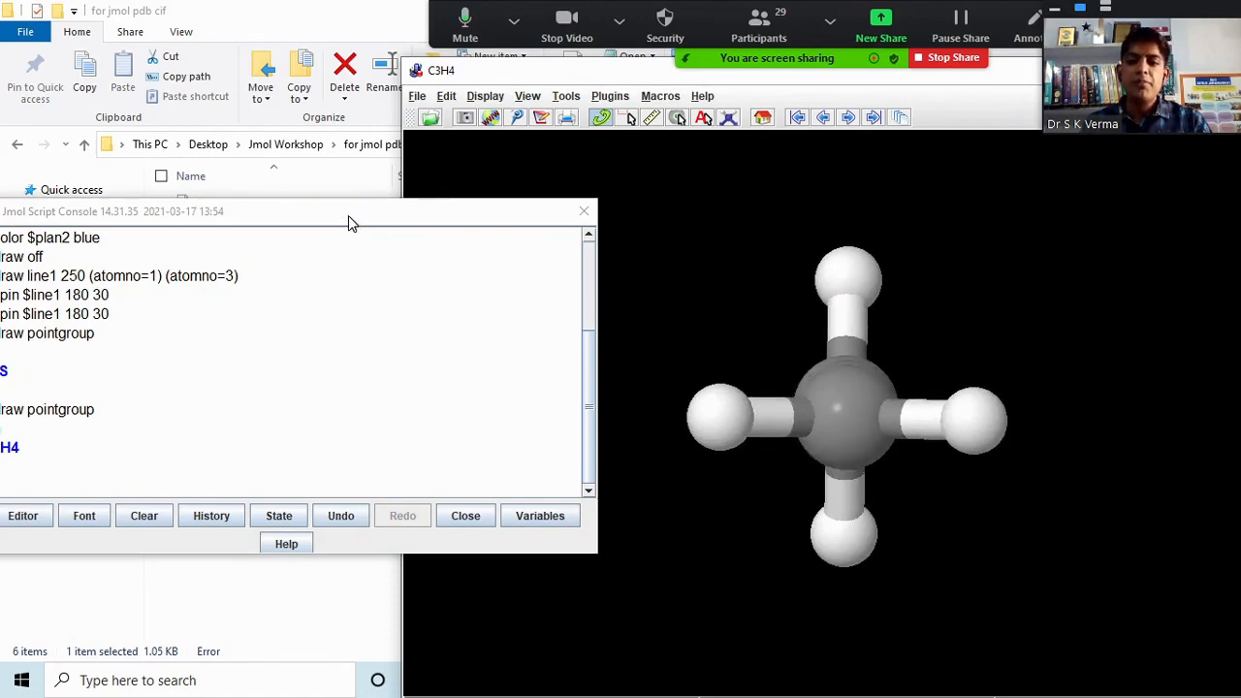
Step: Copy "draw plan1 300 plane (atomno=3) (atomno=4) (atomno=5)" from the allene section of the New Text Document notes and return to Jmol
left_click_drag(345, 216, 499, 139)
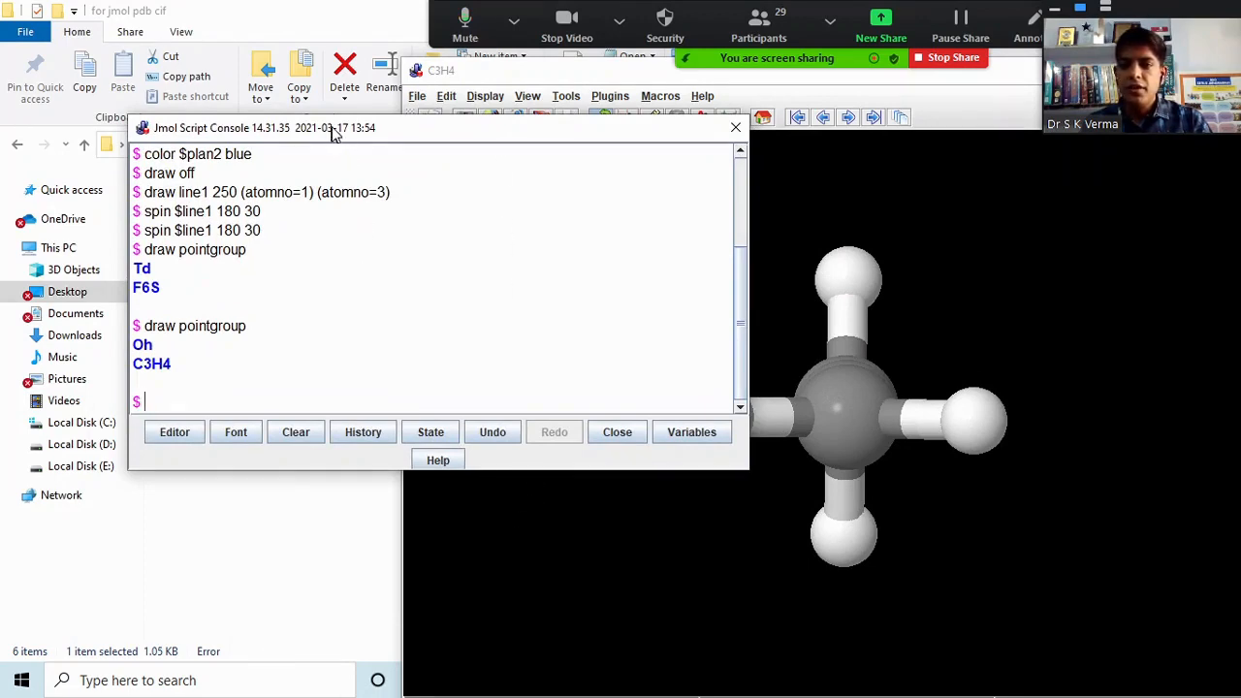
left_click_drag(335, 126, 481, 280)
left_click(213, 302)
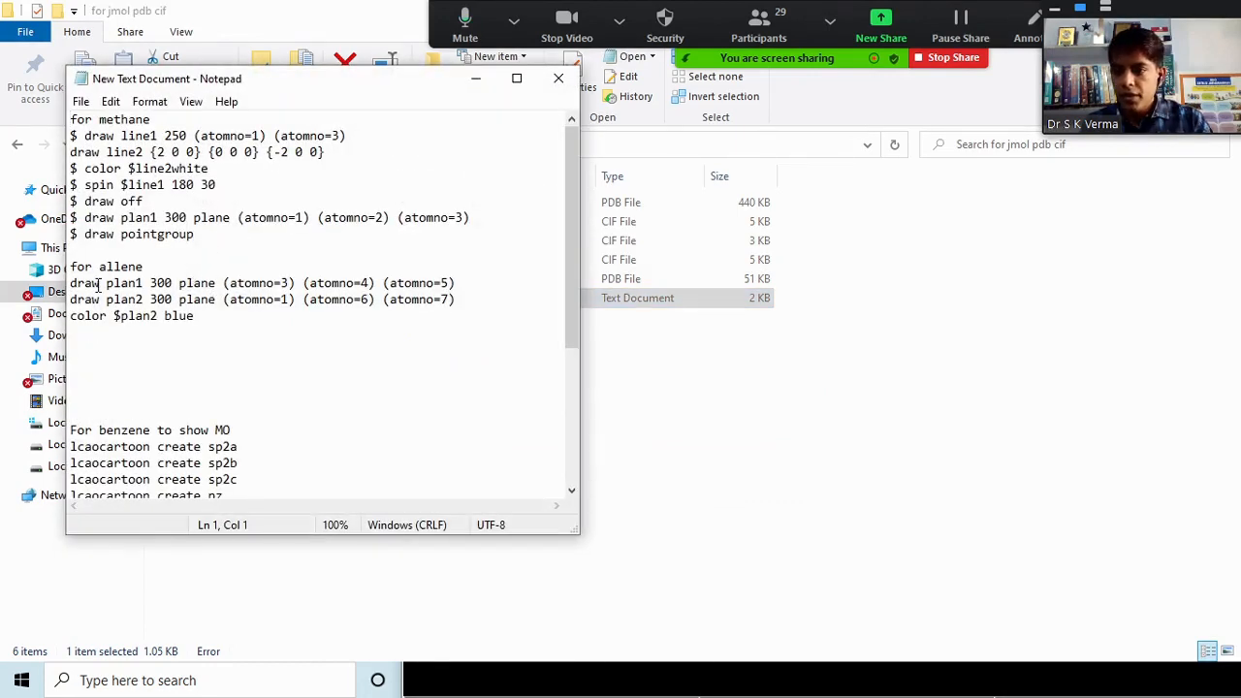
left_click_drag(72, 283, 460, 283)
key("ctrl+c")
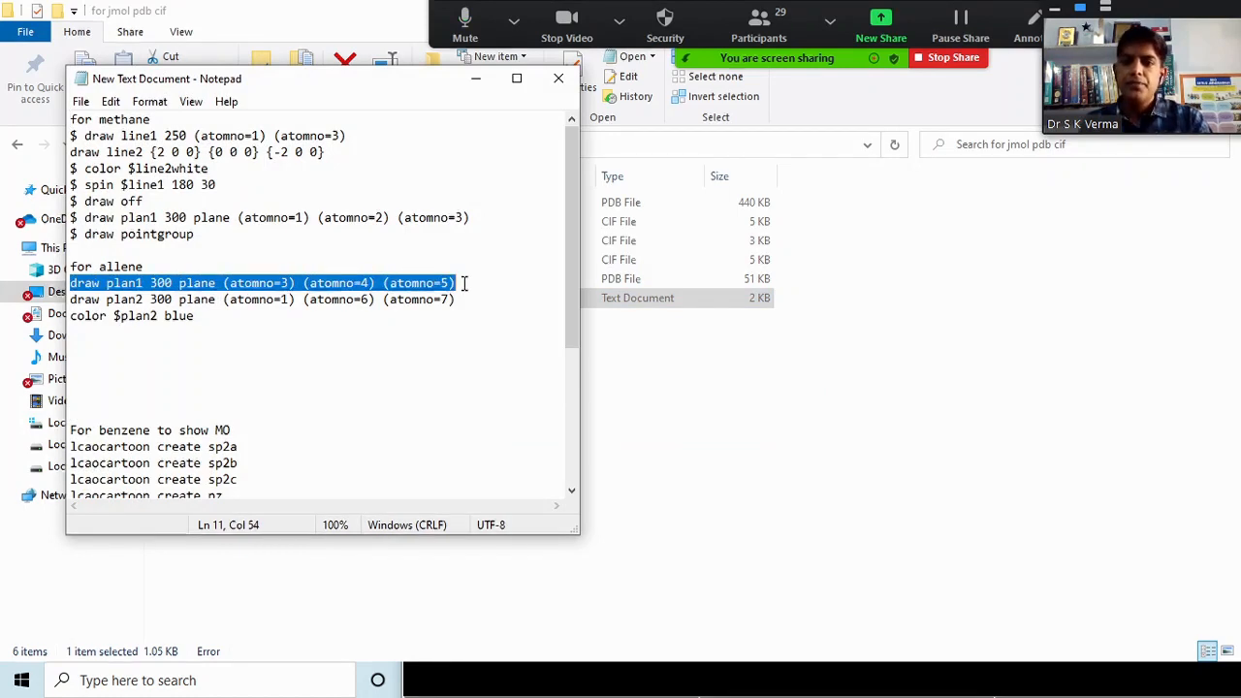
left_click(560, 79)
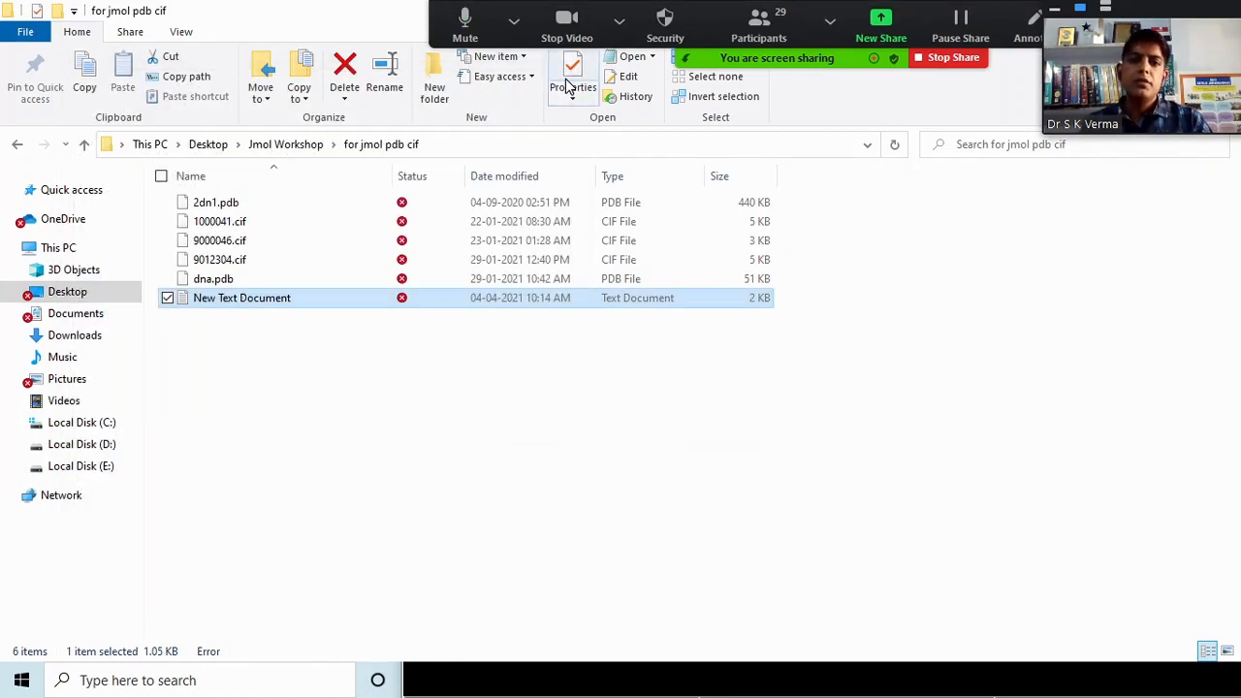
left_click(759, 682)
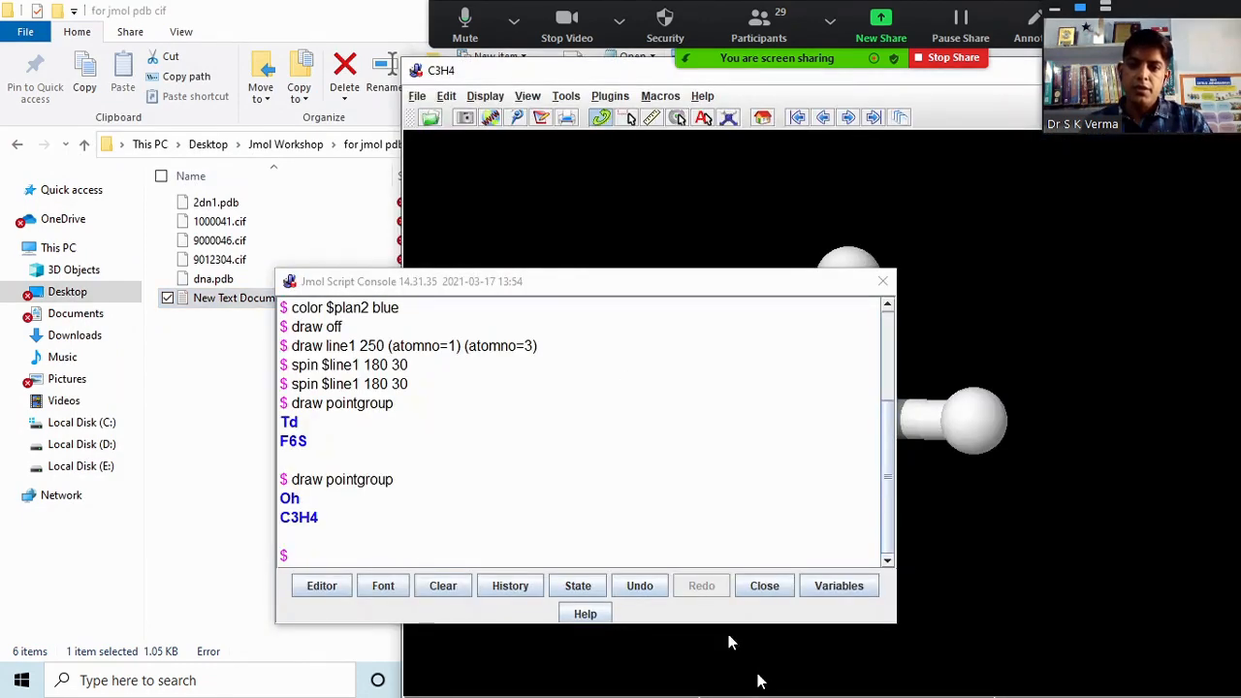
Step: Move the script console off the allene molecule, rotate it to an oblique view and label its atoms by number
left_click_drag(589, 293, 342, 144)
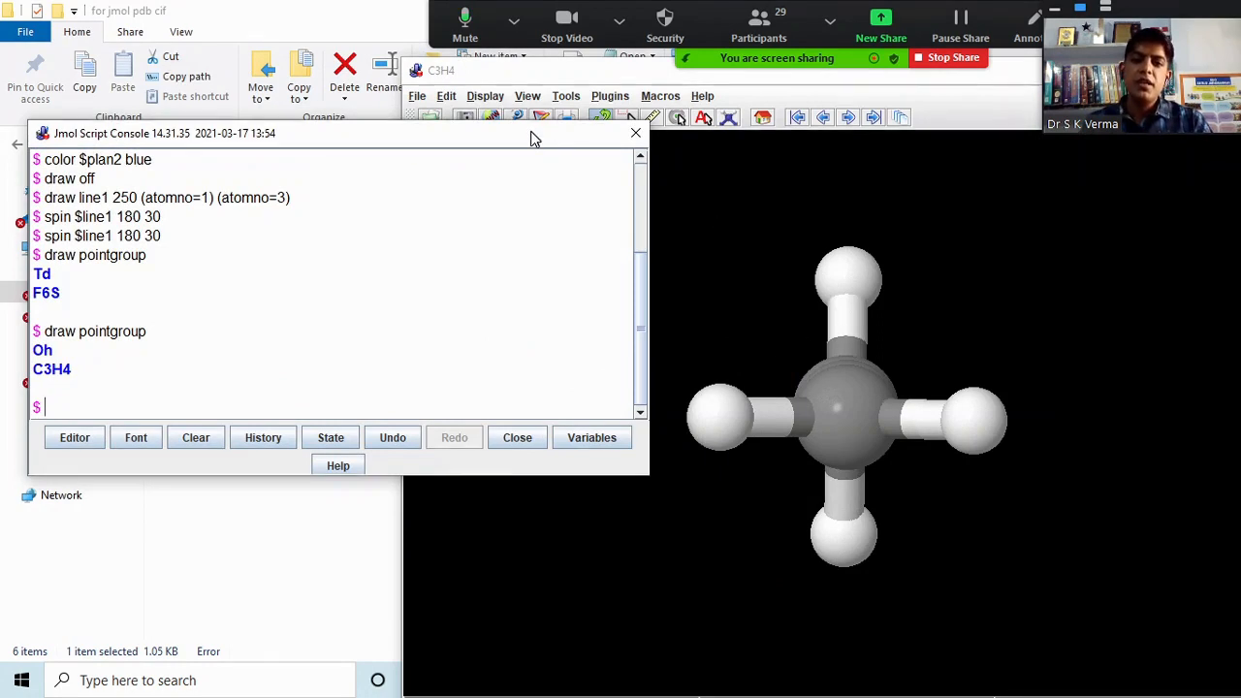
left_click_drag(532, 136, 530, 172)
left_click_drag(972, 274, 843, 320)
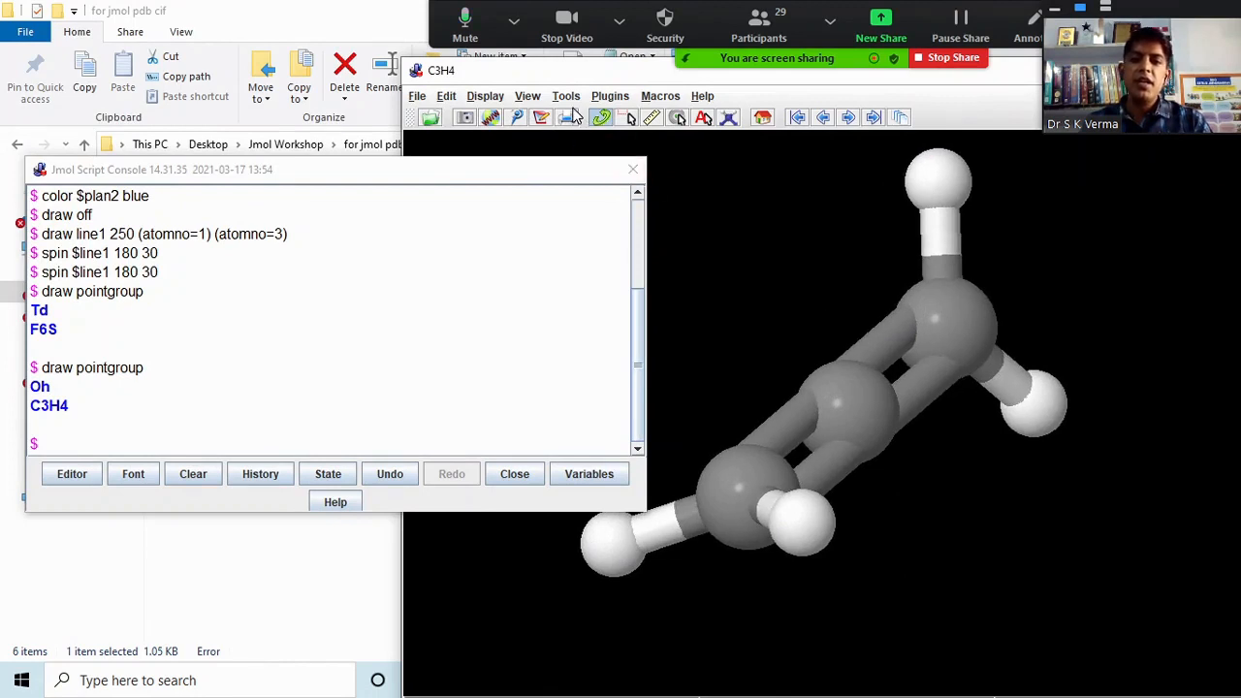
left_click(491, 99)
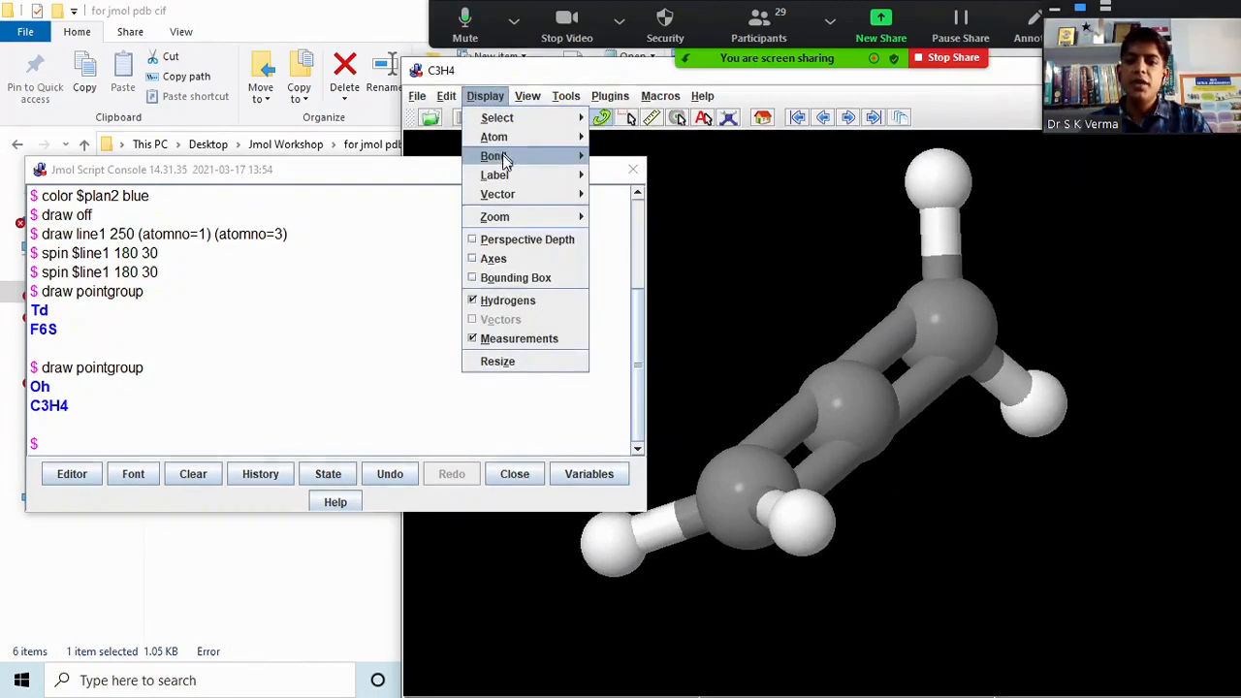
mouse_move(499, 174)
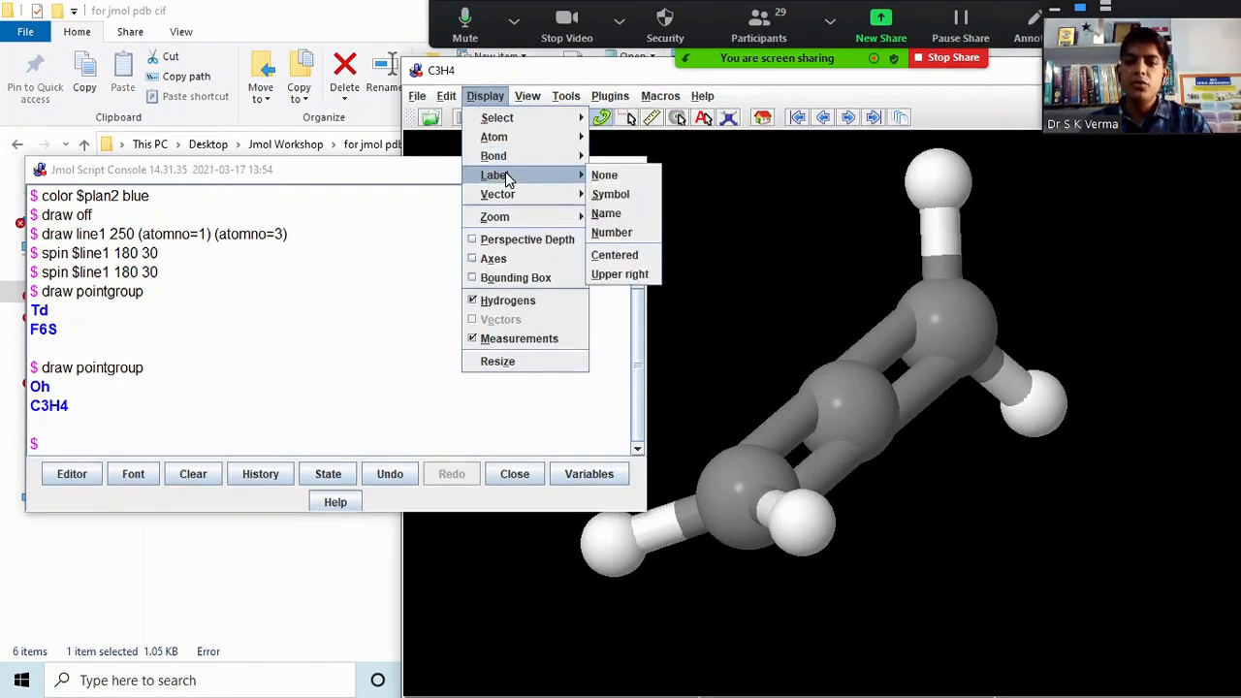
left_click(631, 233)
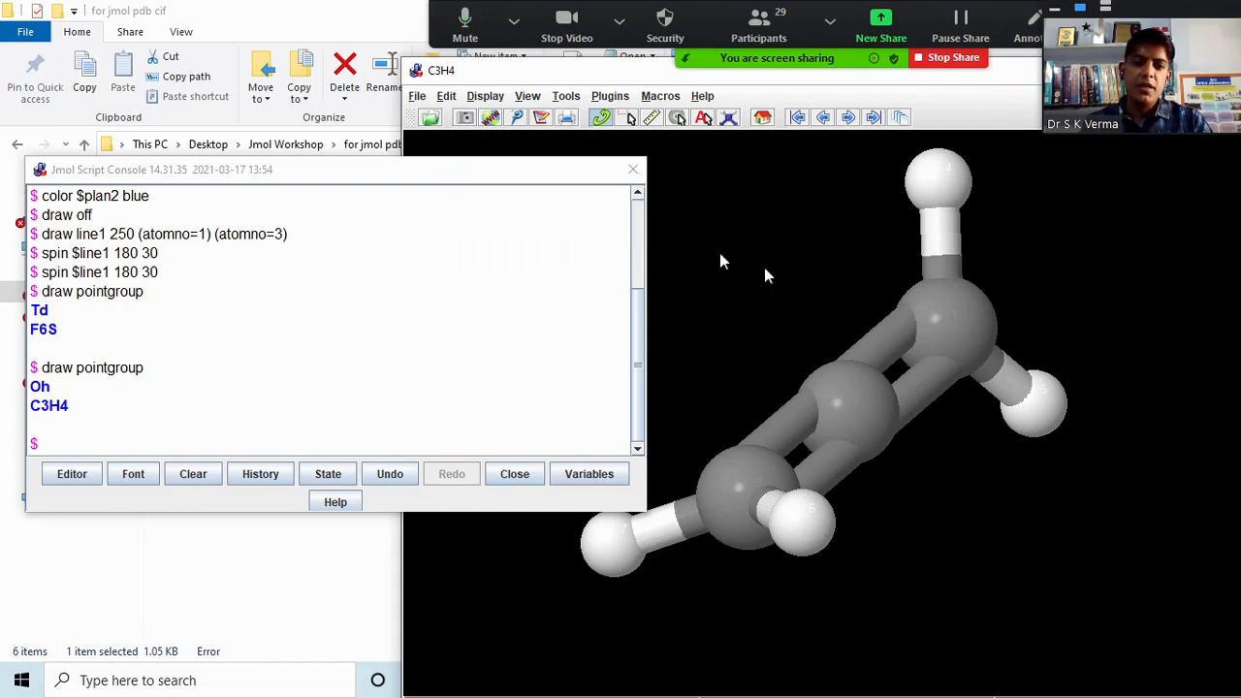
Step: Color the atom number labels red and rotate allene slightly to make the numbered atoms easy to read
right_click(904, 316)
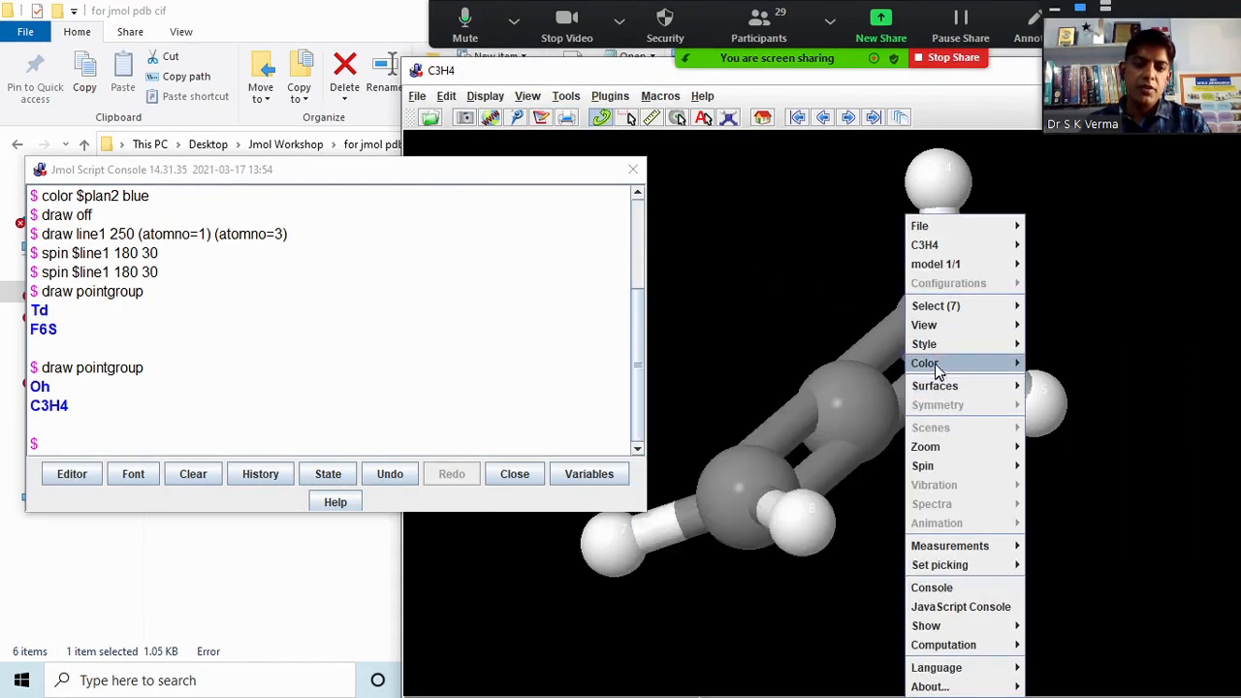
mouse_move(935, 362)
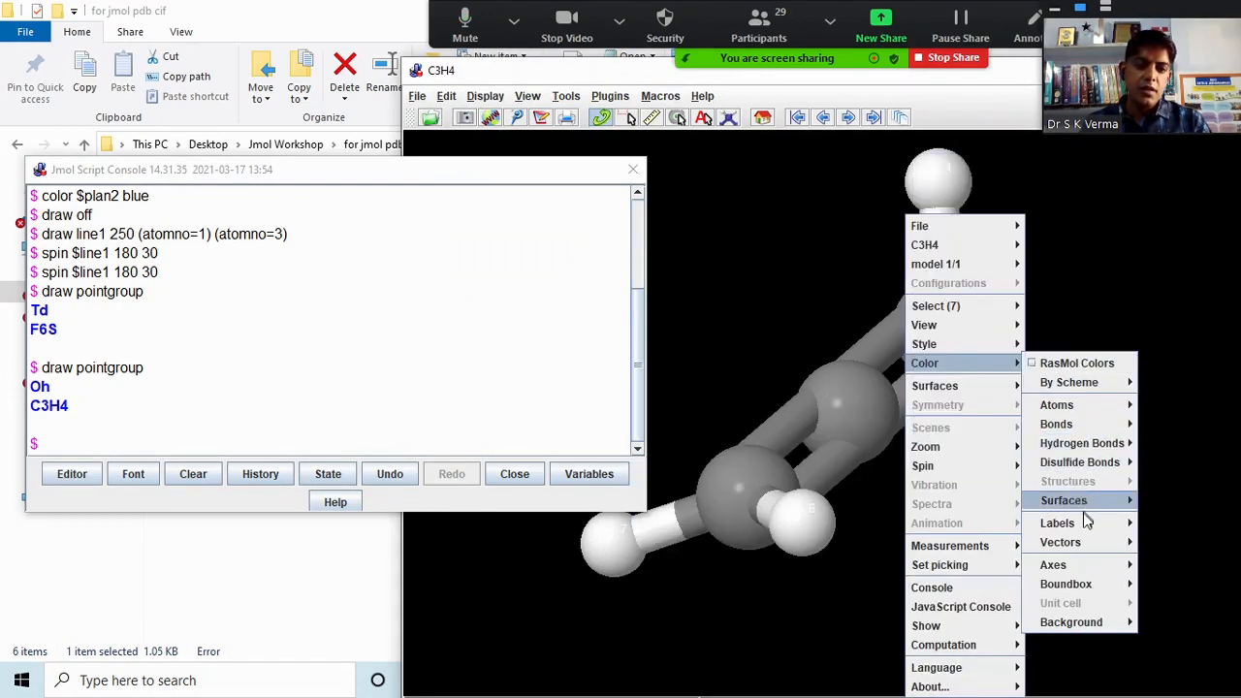
mouse_move(1084, 530)
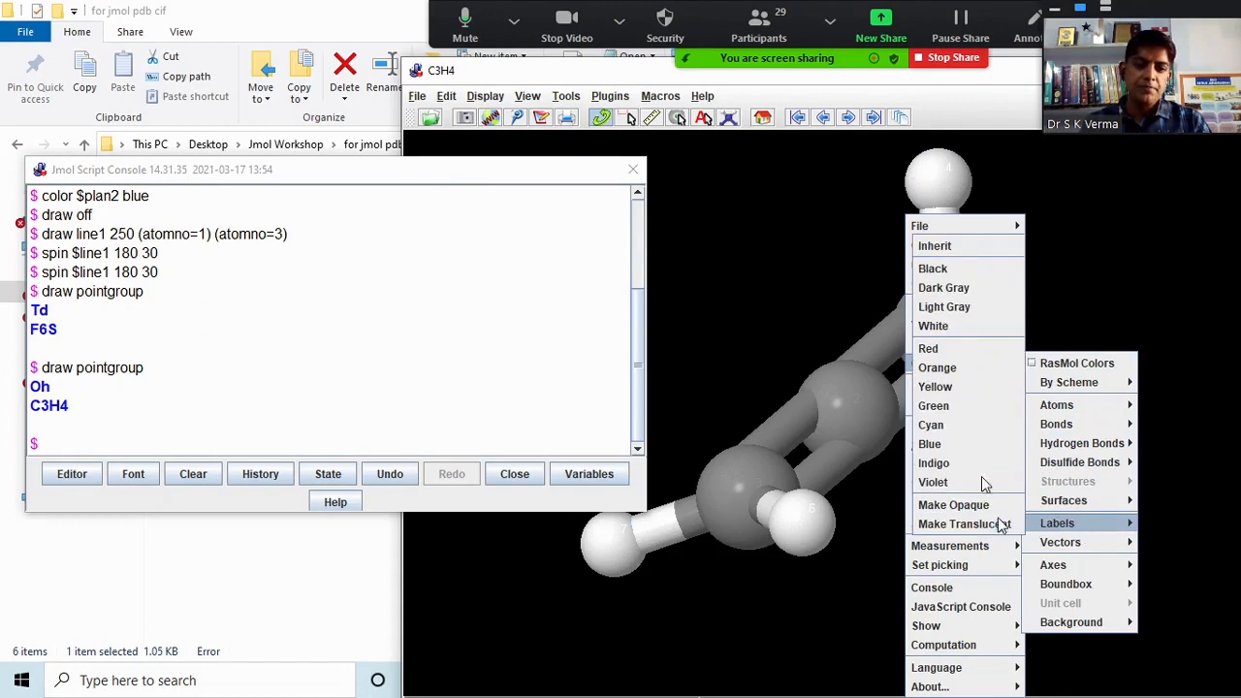
left_click(932, 349)
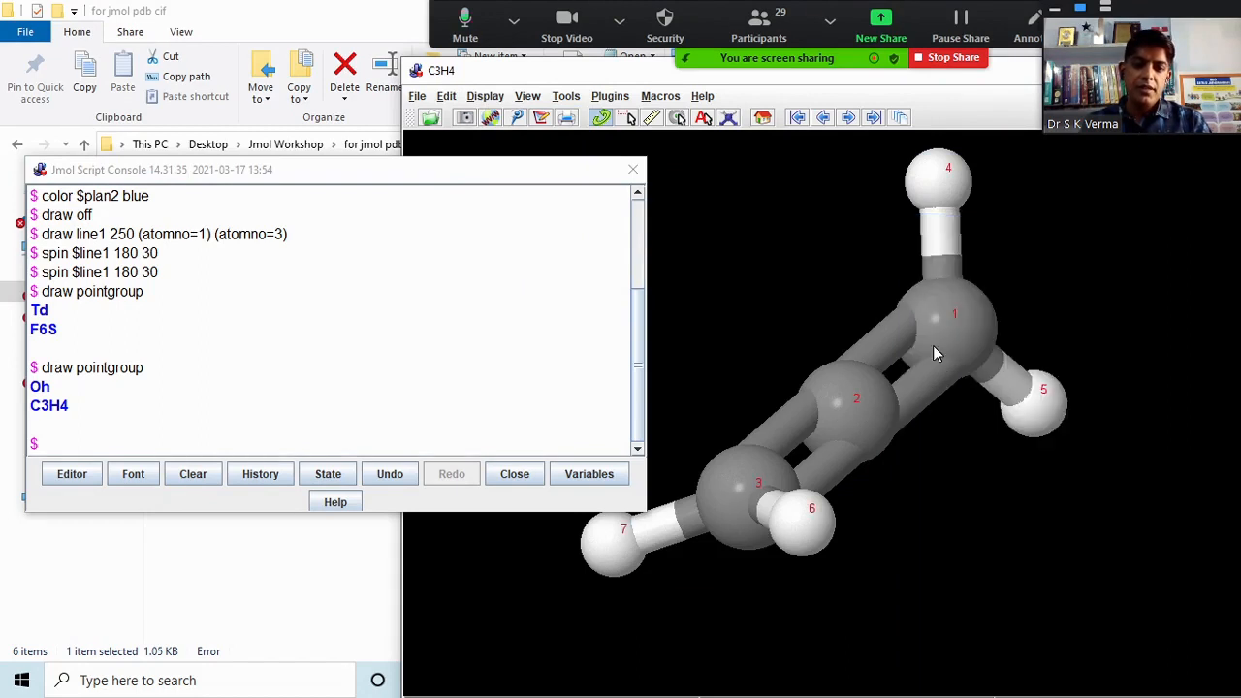
left_click_drag(1076, 314, 1132, 315)
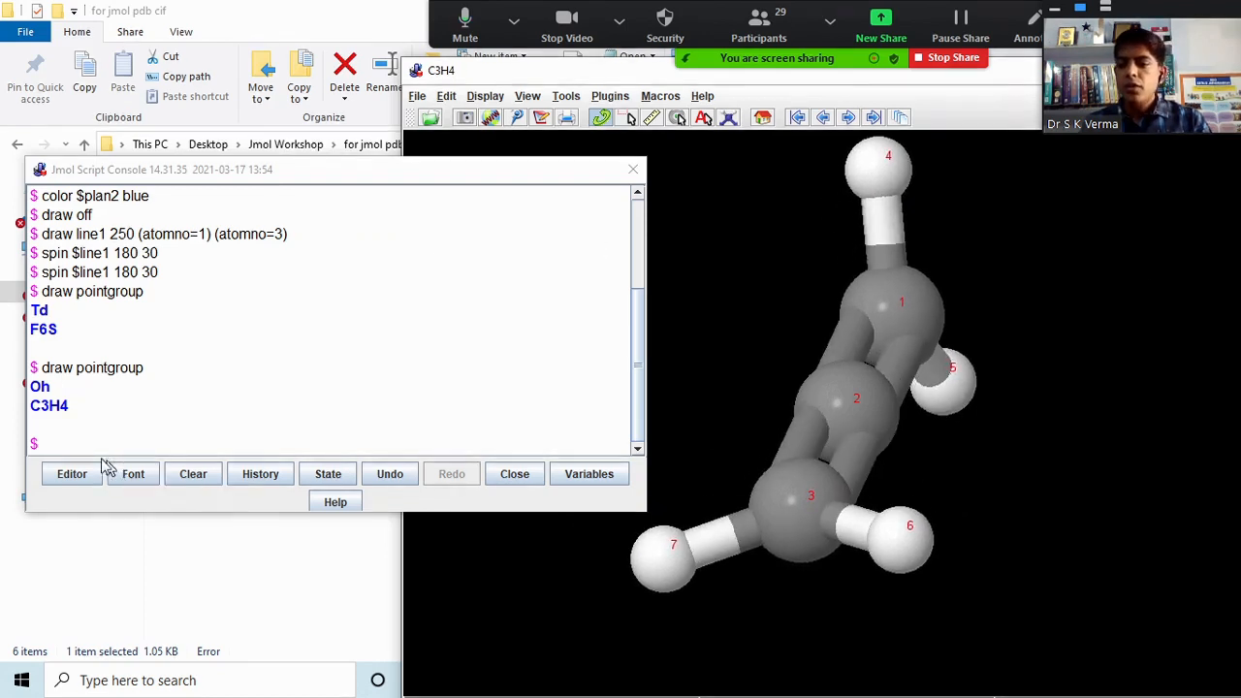
Step: Paste the copied plan1 plane command at the script console prompt and change its plane size to 500
left_click(61, 441)
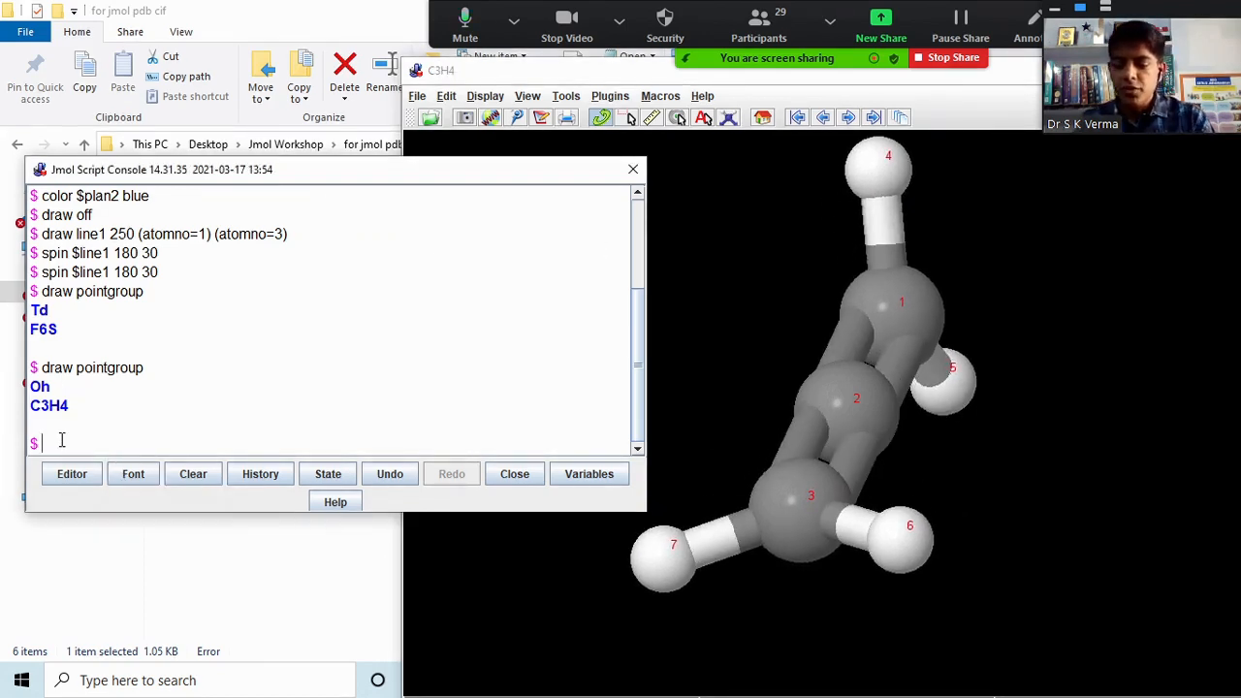
key("ctrl+v")
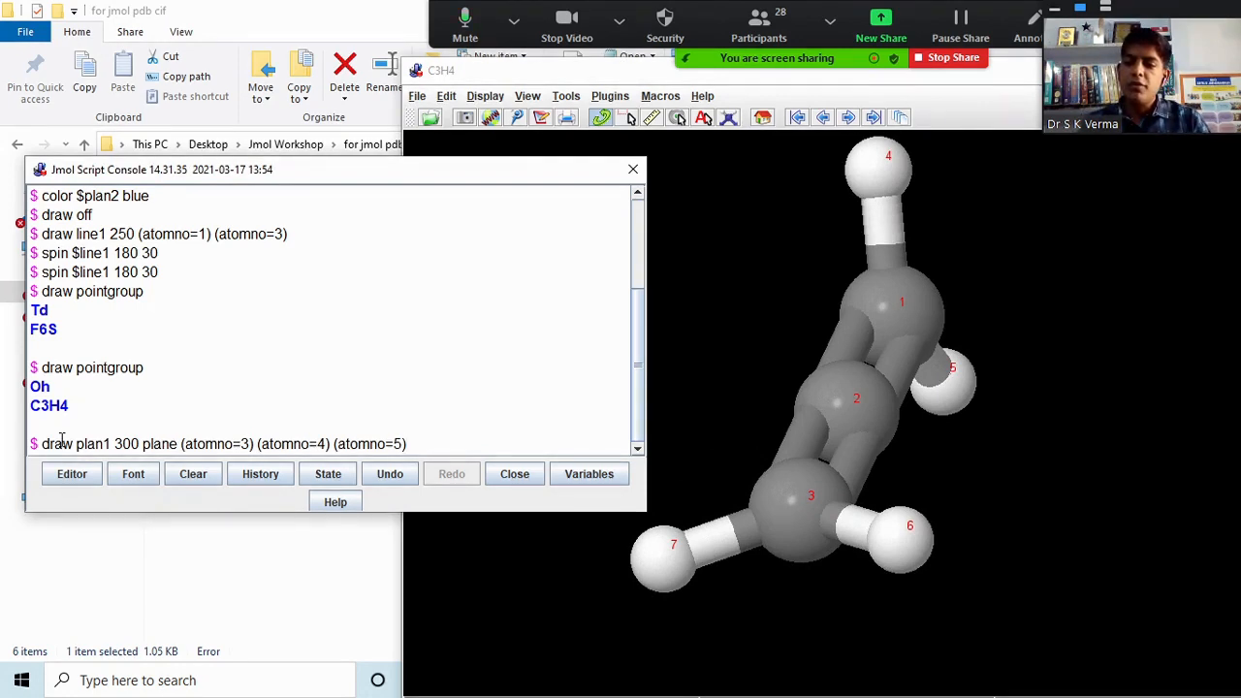
left_click(120, 443)
key("Delete")
type("5")
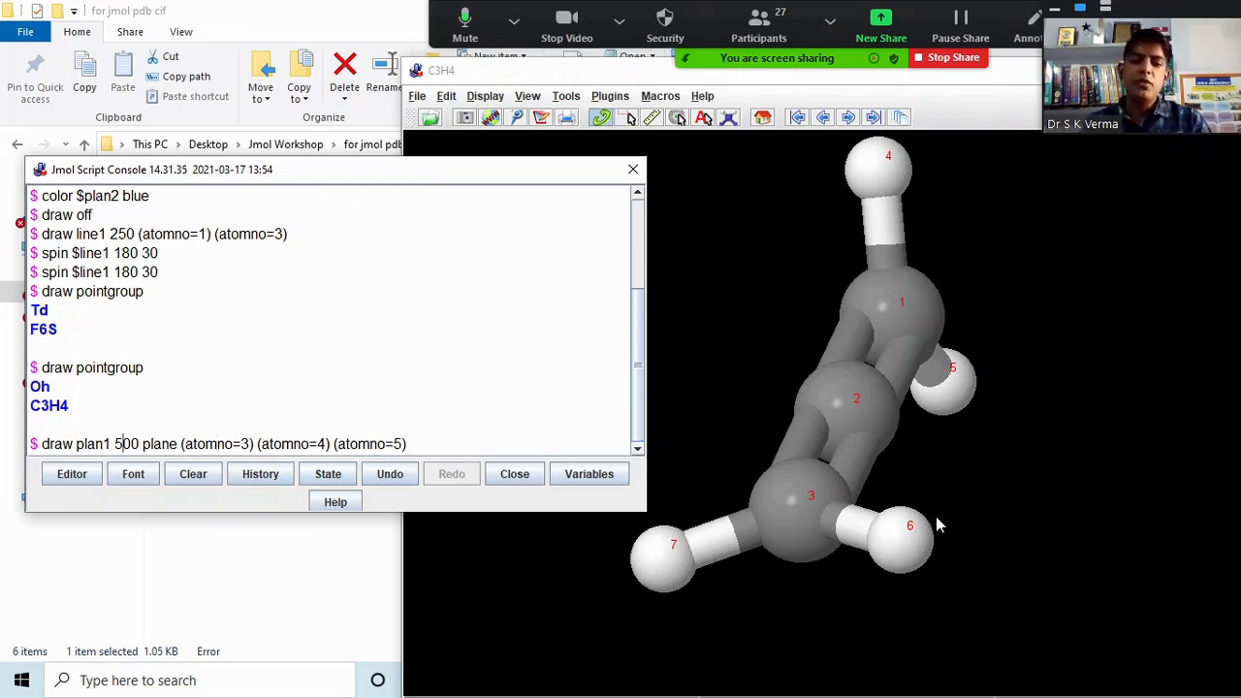
Step: Reposition the molecule window and rotate and zoom allene to examine where its numbered carbon and hydrogen atoms lie
mouse_move(1207, 401)
left_mouse_down()
mouse_move(1141, 401)
mouse_move(1133, 433)
mouse_move(1203, 390)
left_mouse_up()
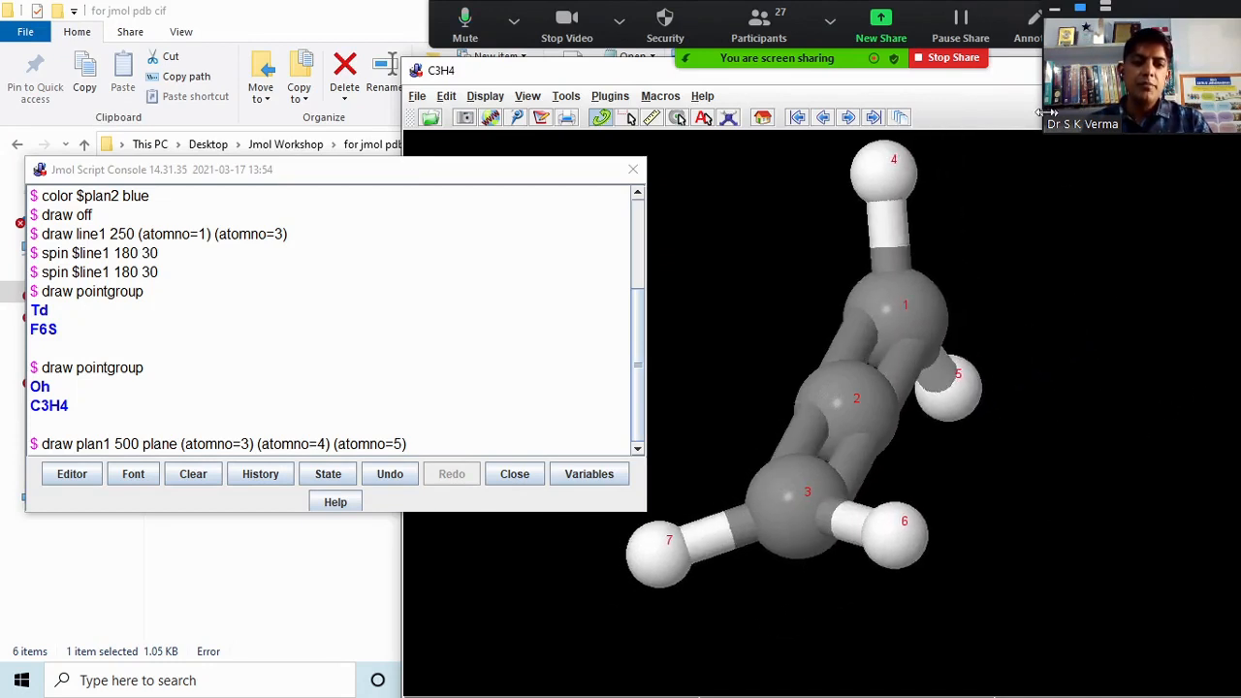
left_click_drag(940, 75, 886, 86)
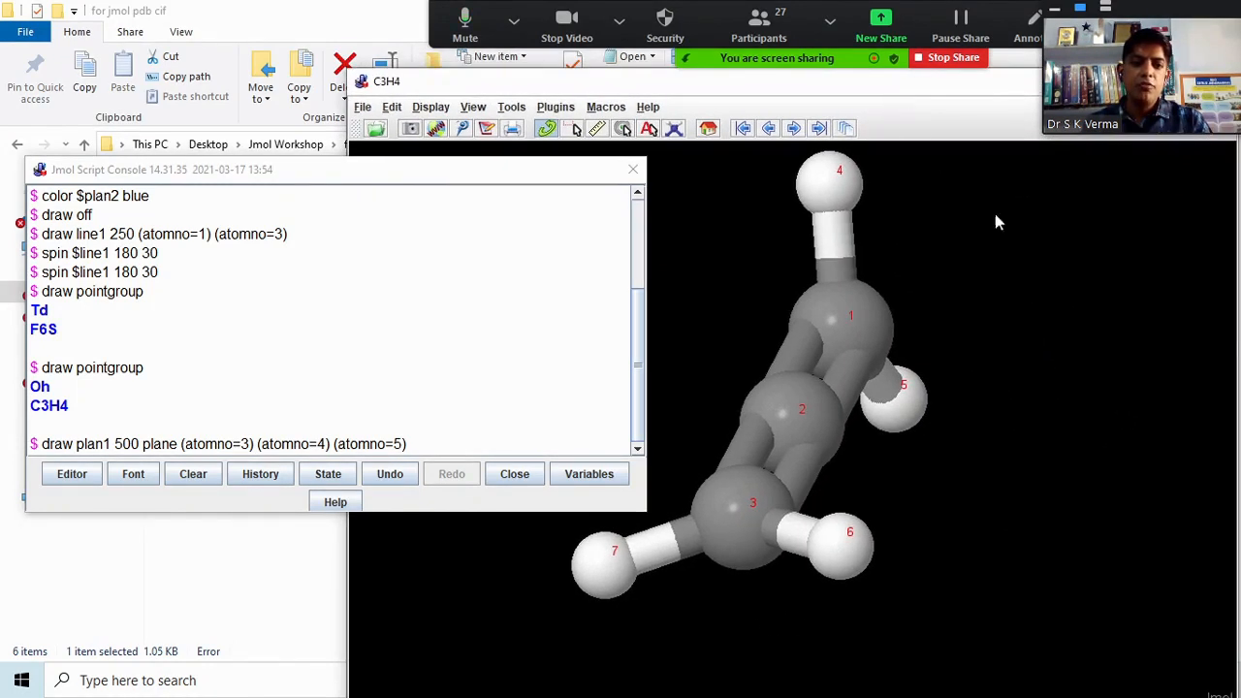
left_click_drag(1226, 384, 1229, 427)
left_click_drag(983, 562, 957, 524)
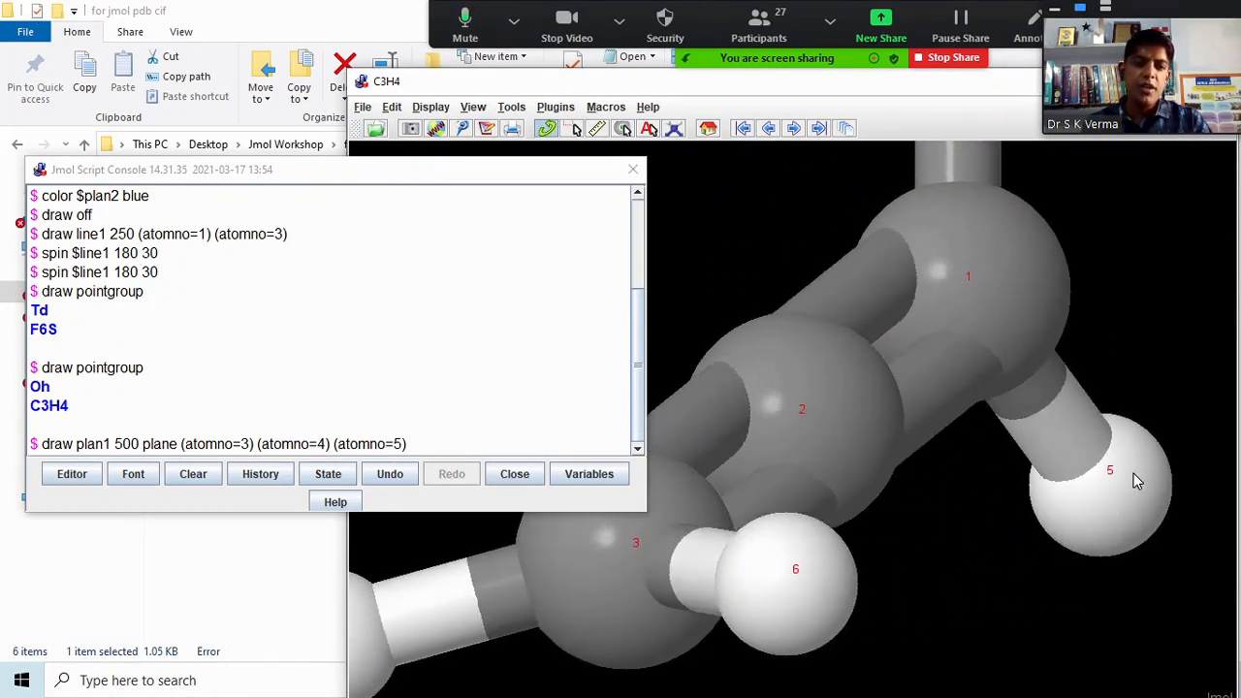
left_click_drag(1148, 312, 1122, 250)
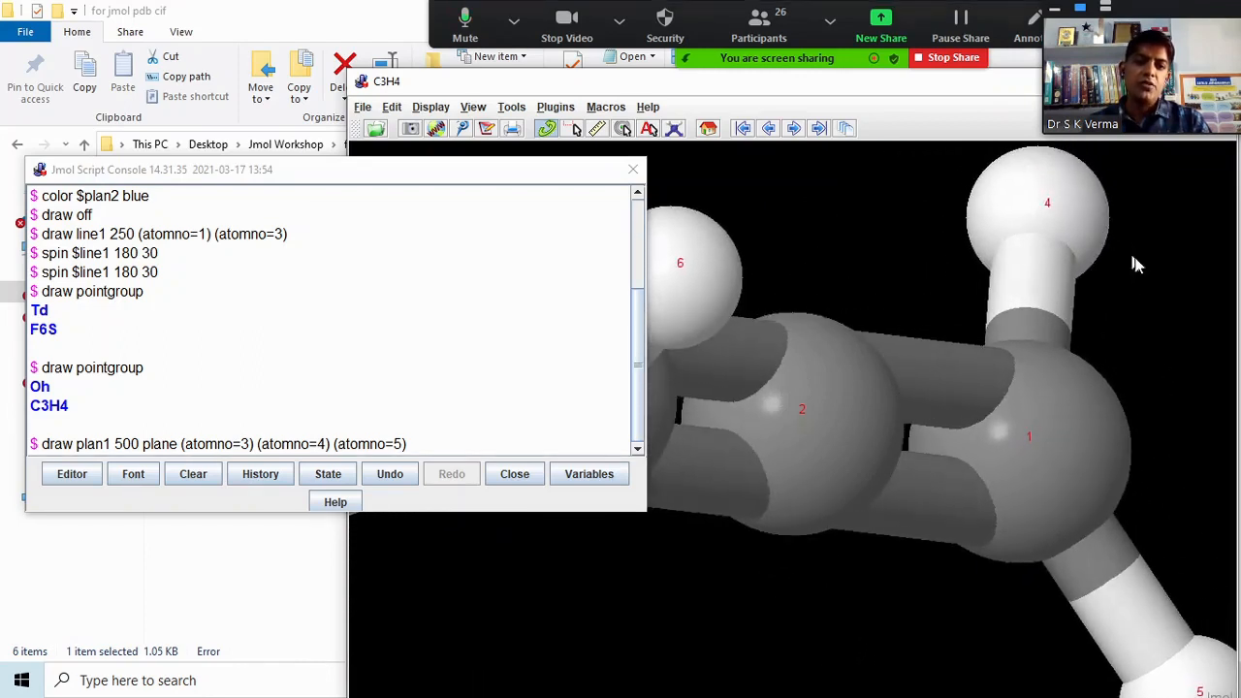
left_click_drag(1232, 295, 1203, 363)
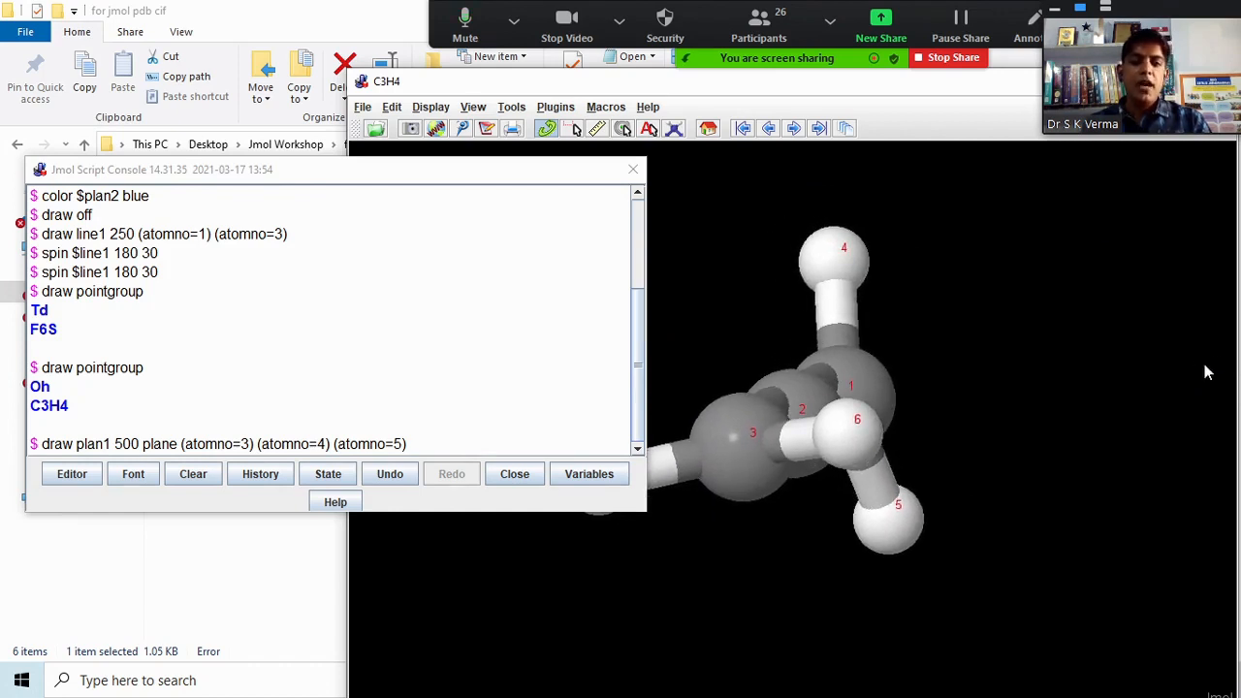
Step: Run "draw plan1 500 plane (atomno=3) (atomno=4) (atomno=5)" and rotate allene to inspect the plane
left_click(426, 443)
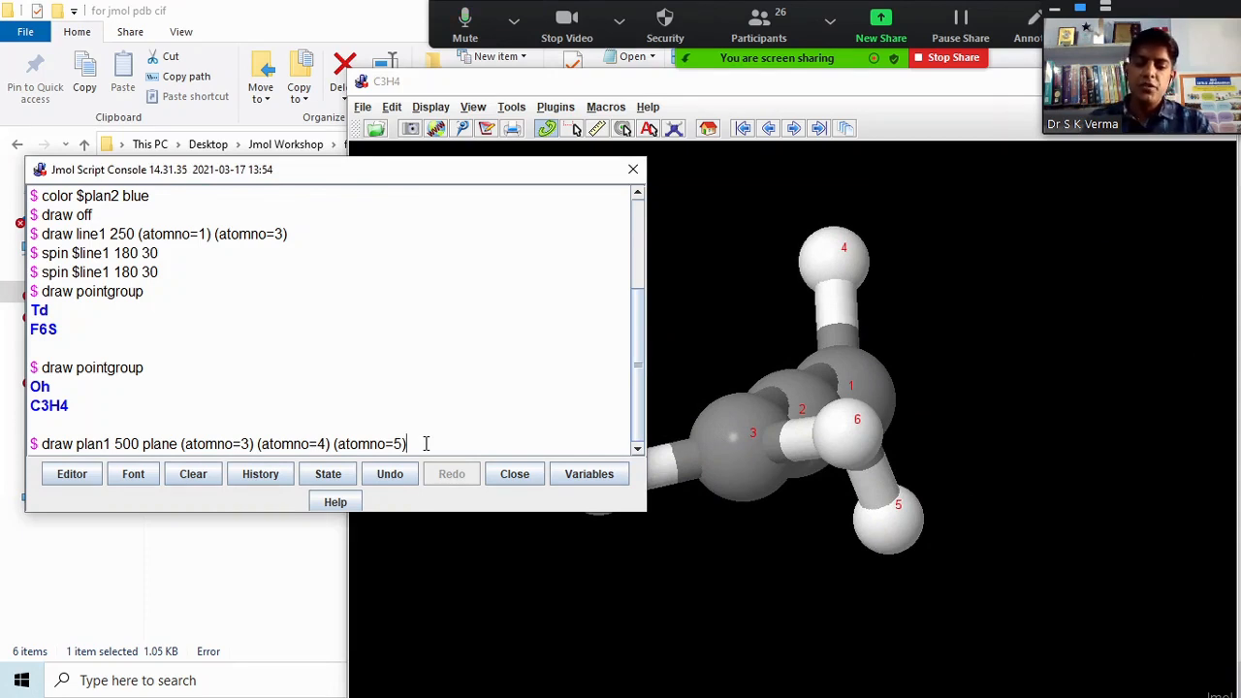
key("Return")
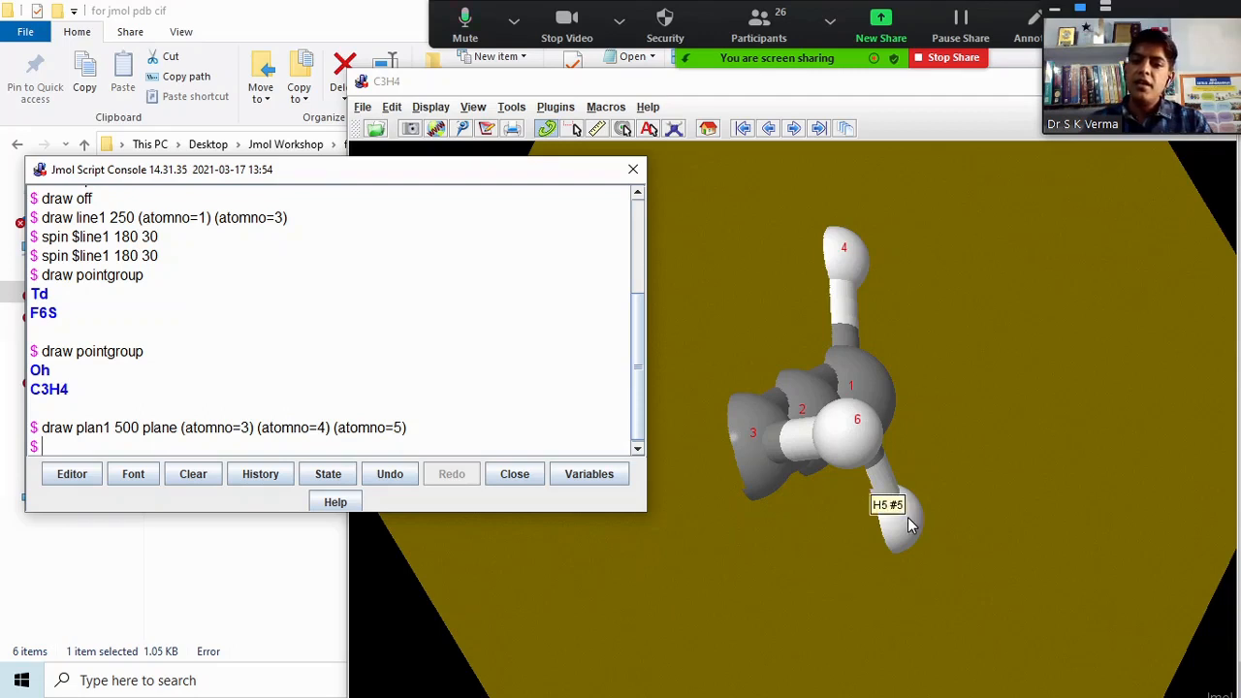
left_click_drag(929, 523, 984, 405)
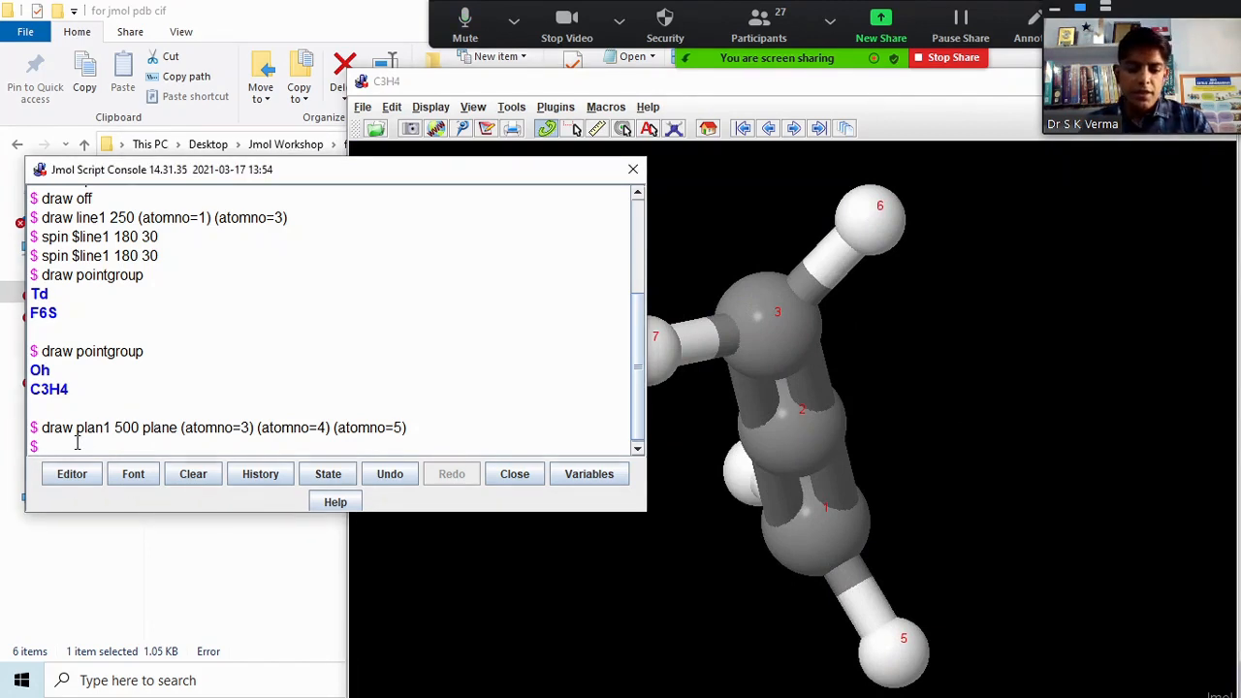
Step: Rerun the size 500 plan1 command, move the console off the molecule and rotate allene to view the plane obliquely
key("Up")
key("Return")
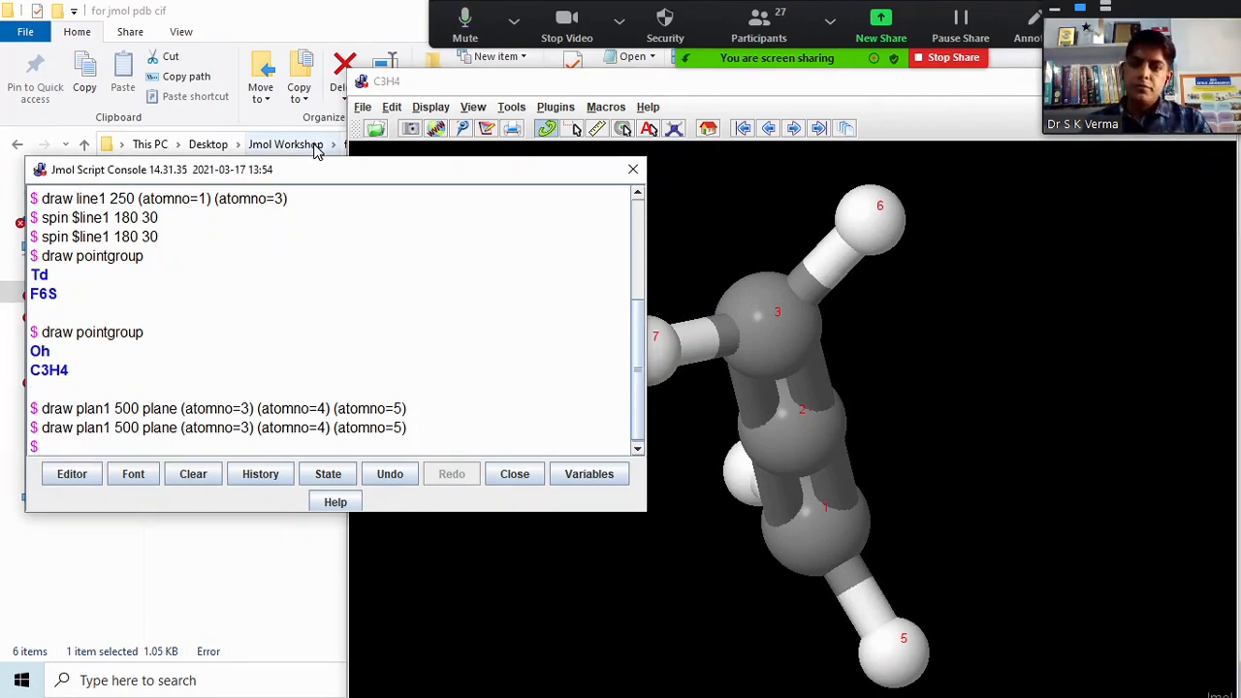
left_click_drag(320, 175, 241, 187)
left_click_drag(732, 411, 955, 443)
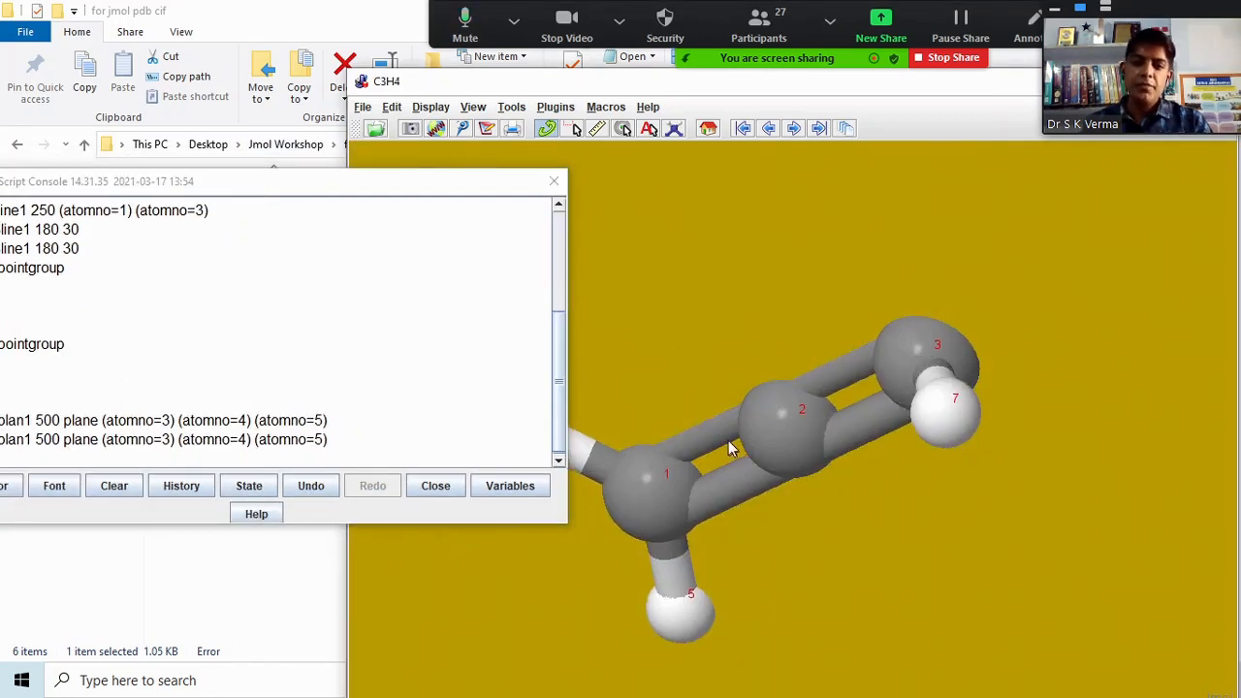
mouse_move(1166, 333)
left_mouse_down()
mouse_move(967, 359)
mouse_move(995, 352)
mouse_move(1042, 391)
mouse_move(1030, 413)
mouse_move(1044, 407)
left_mouse_up()
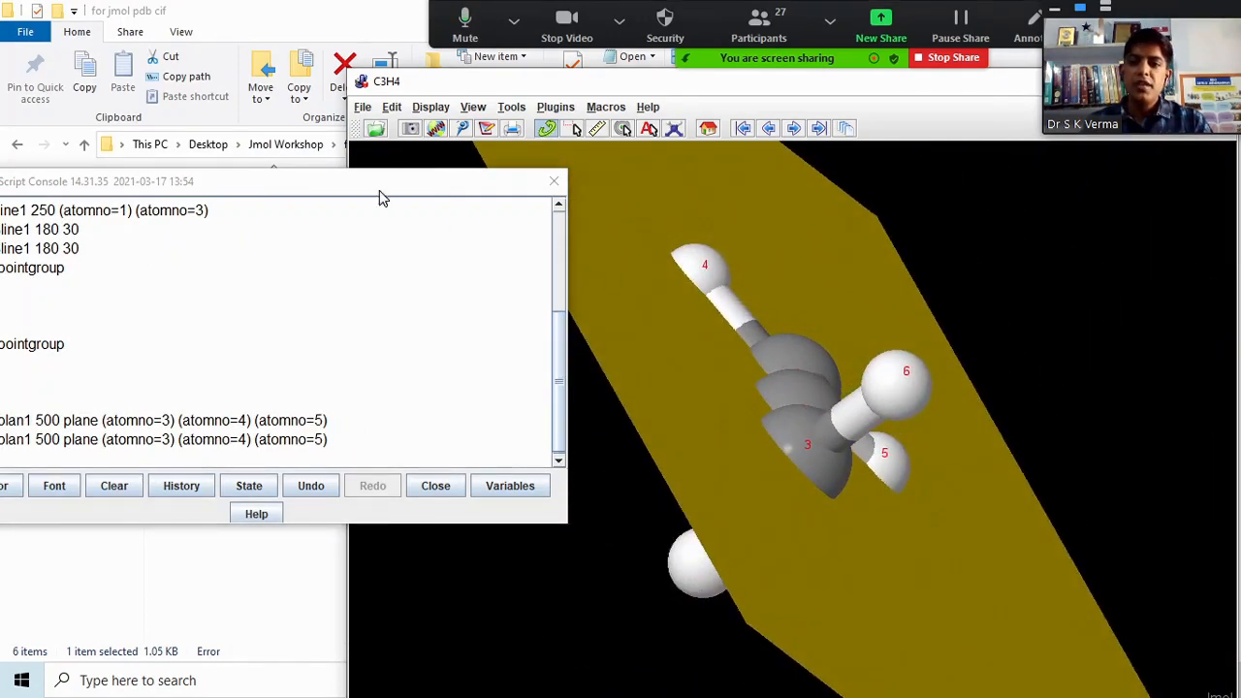
Step: Redraw plan1 through atoms 3, 4 and 5 at size 200 and rotate allene to see the smaller plane
left_click_drag(363, 191, 466, 161)
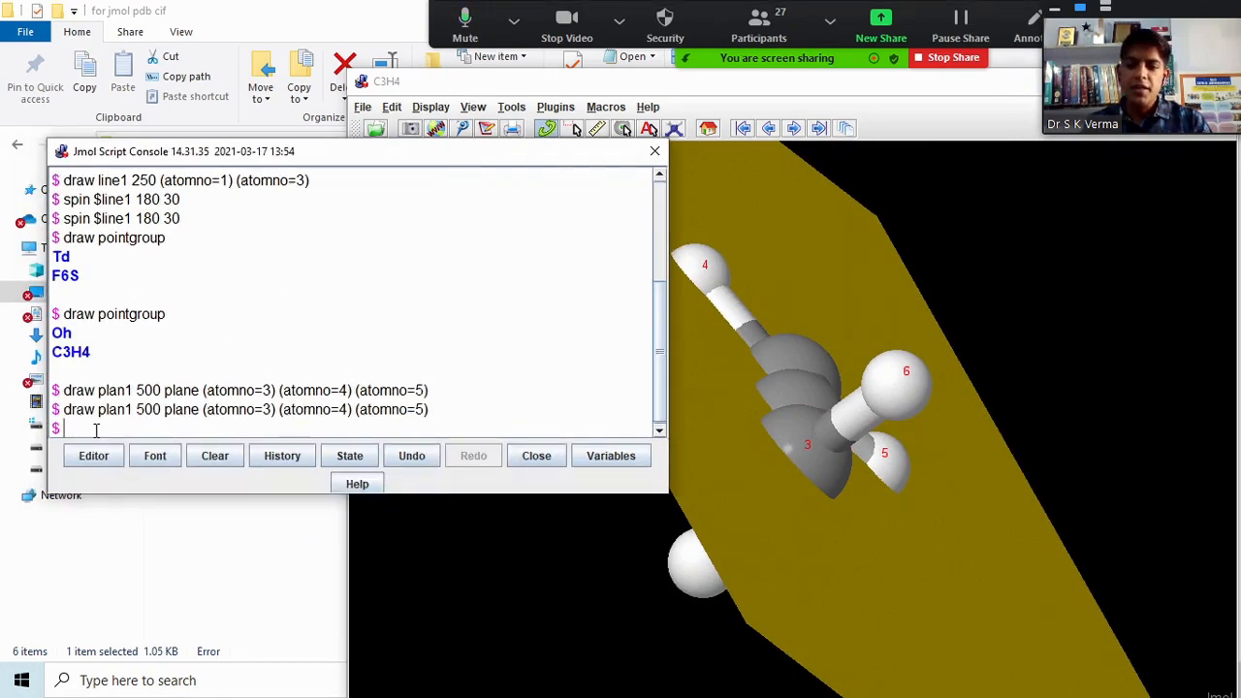
key("Up")
left_click(143, 429)
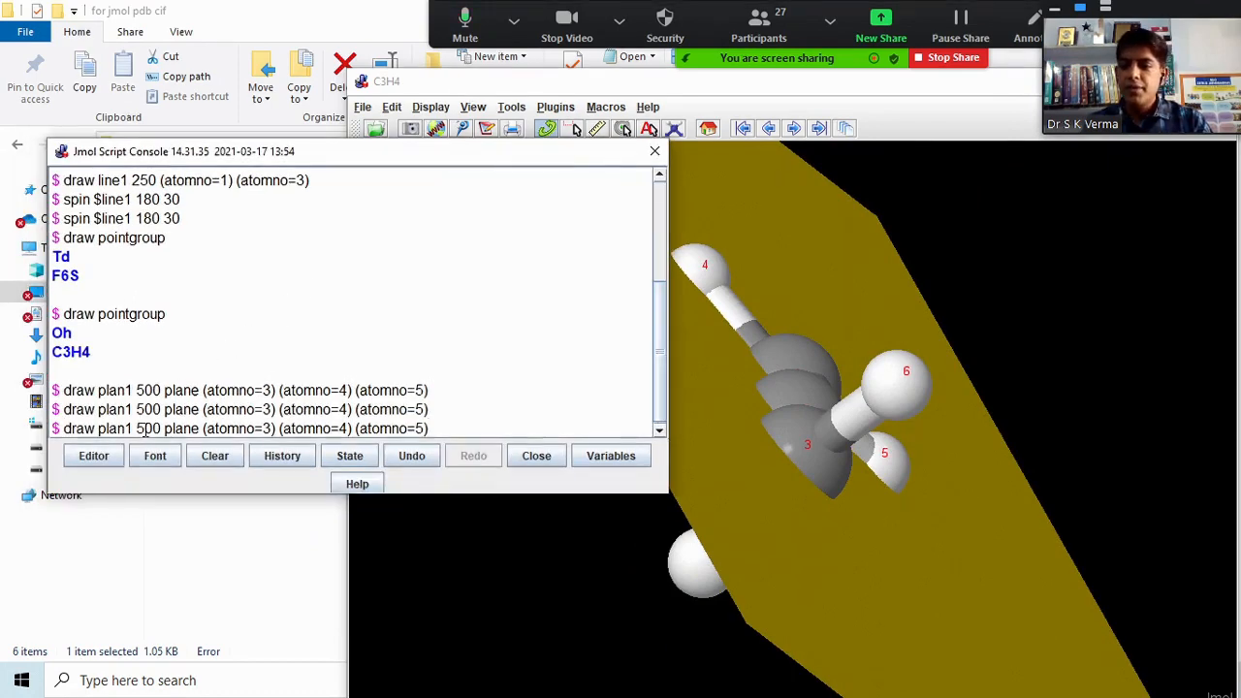
key("BackSpace")
type("2")
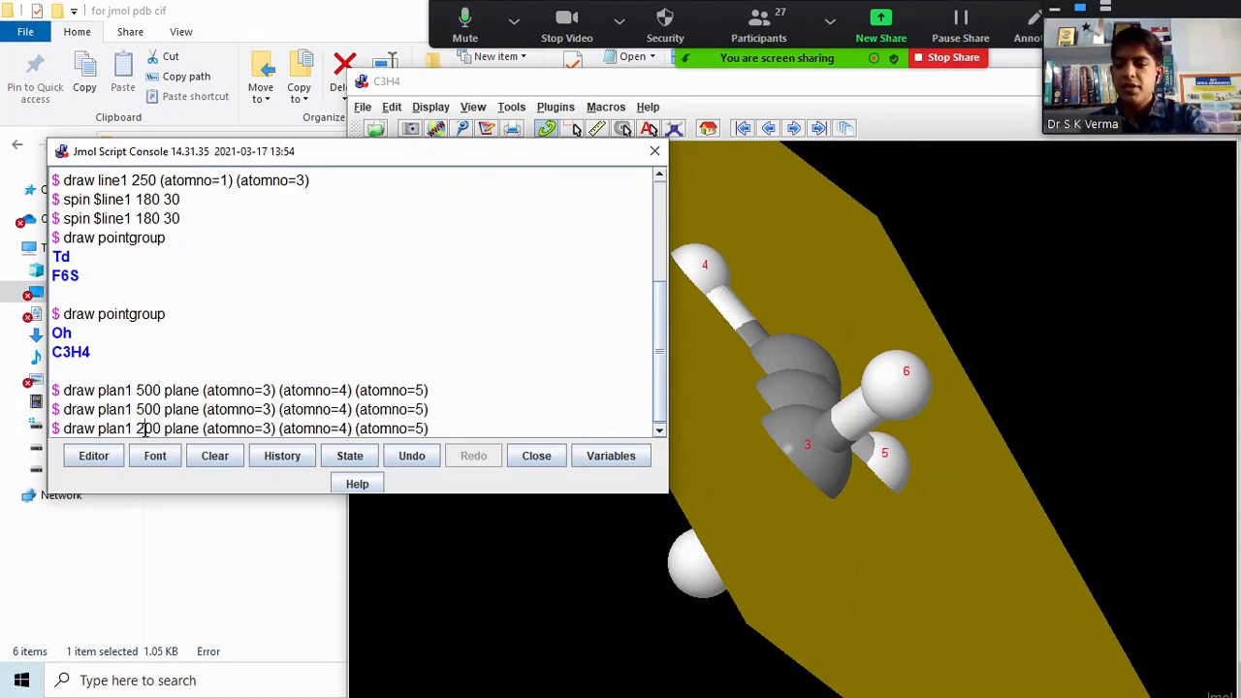
left_click(439, 426)
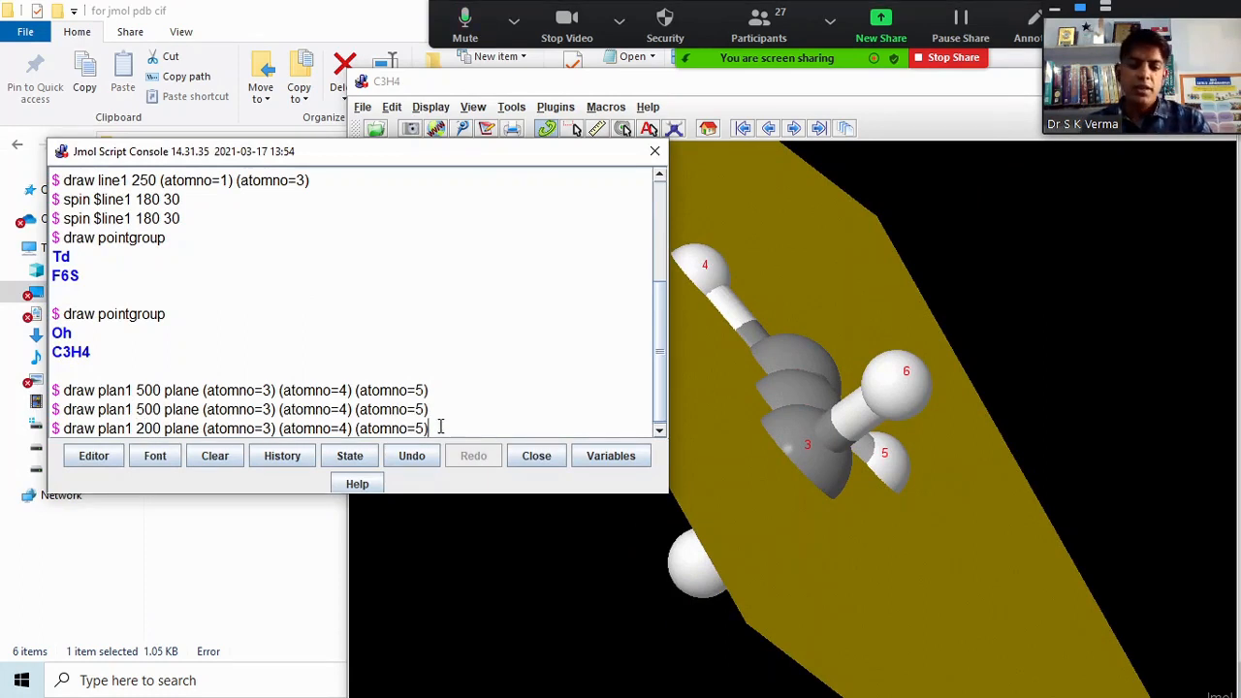
key("Return")
left_click_drag(741, 531, 876, 556)
Step: Reuse the earlier "draw pointgroup" command to draw the symmetry elements of allene
left_click(99, 434)
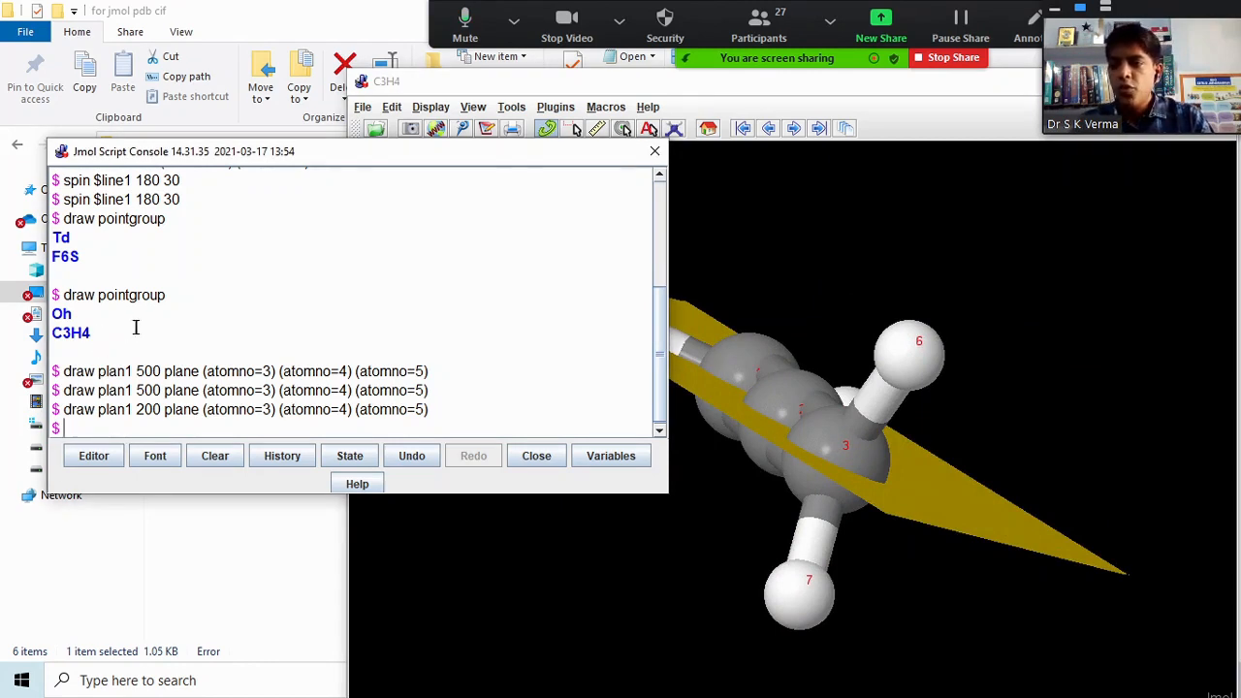
left_click_drag(169, 295, 66, 295)
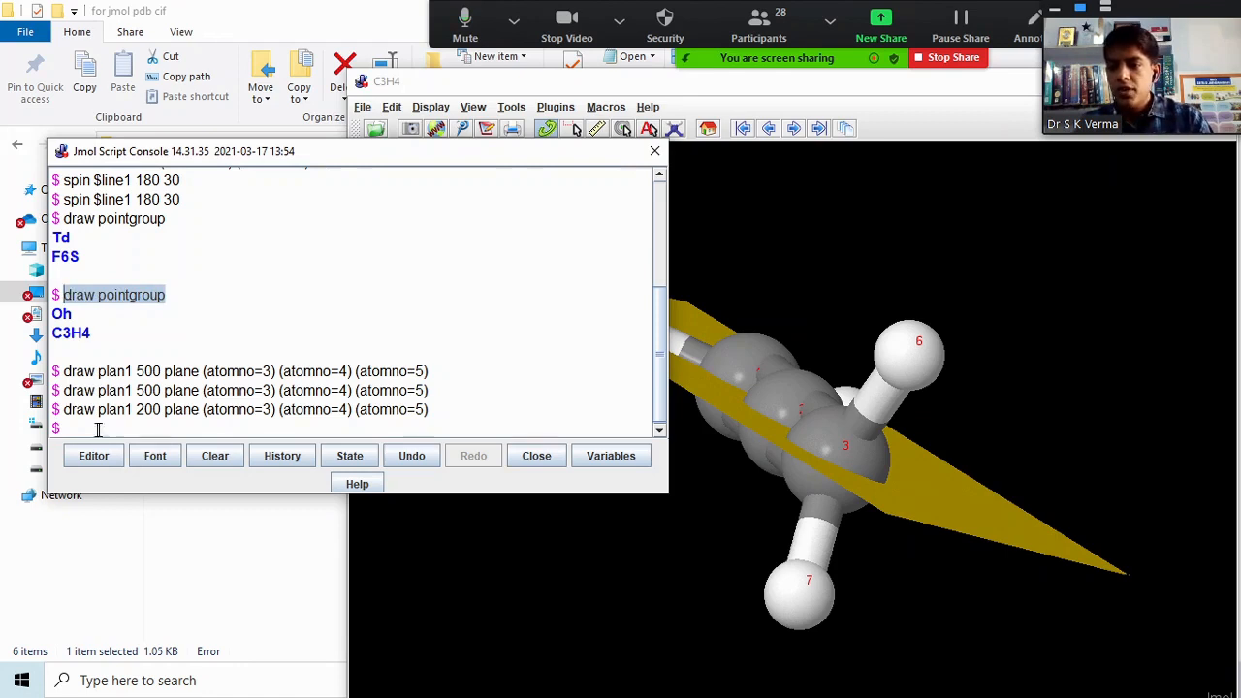
left_click(92, 427)
type("draw pointgroup")
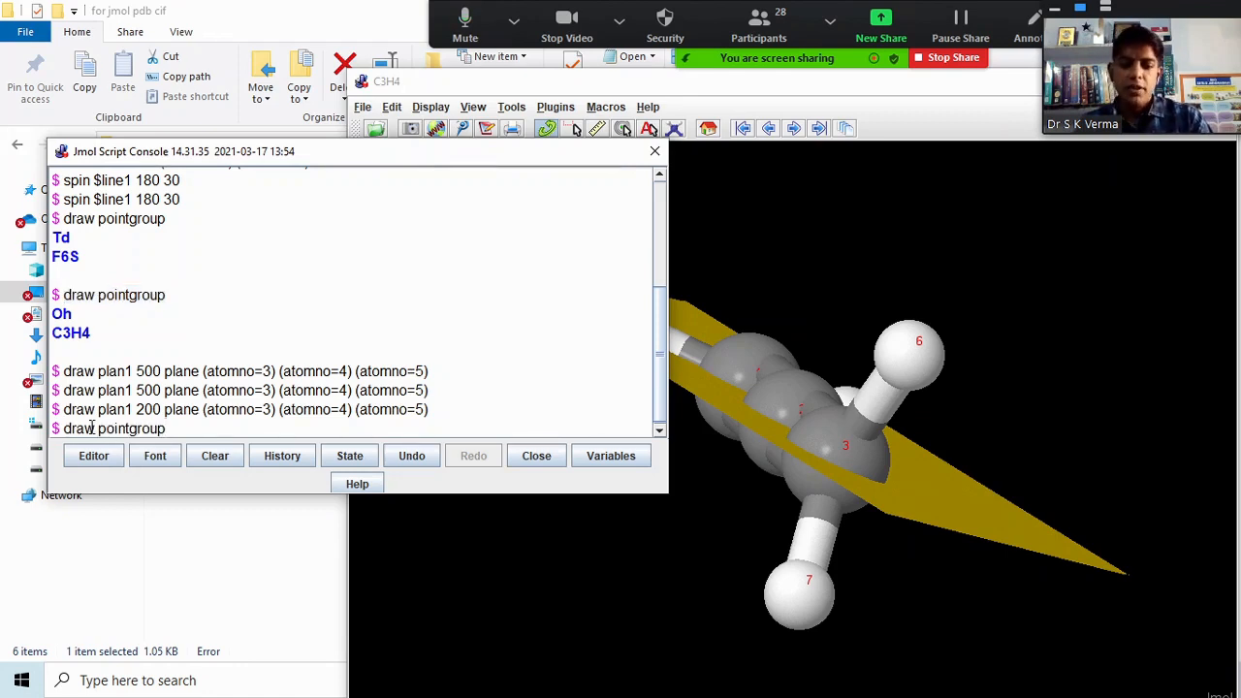
key("Return")
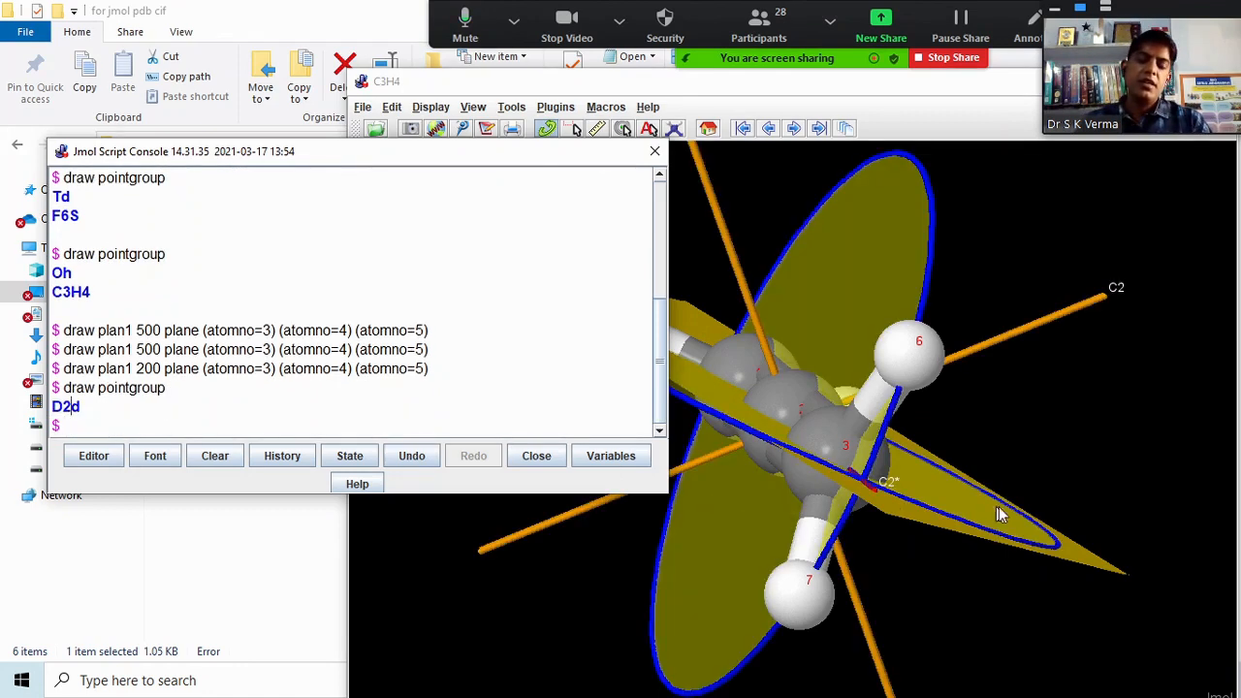
Step: Rotate allene to show its symmetry planes and C2 axes, and move the script console clear of them
left_click_drag(1003, 509, 911, 479)
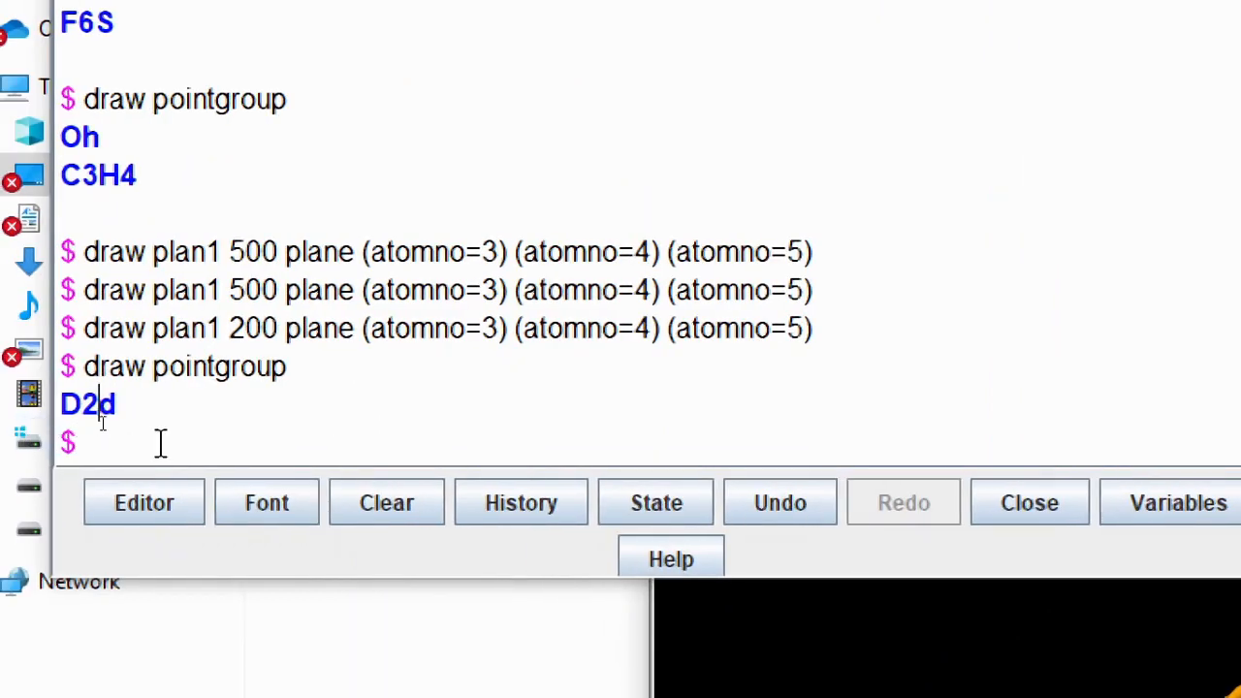
left_click(155, 397)
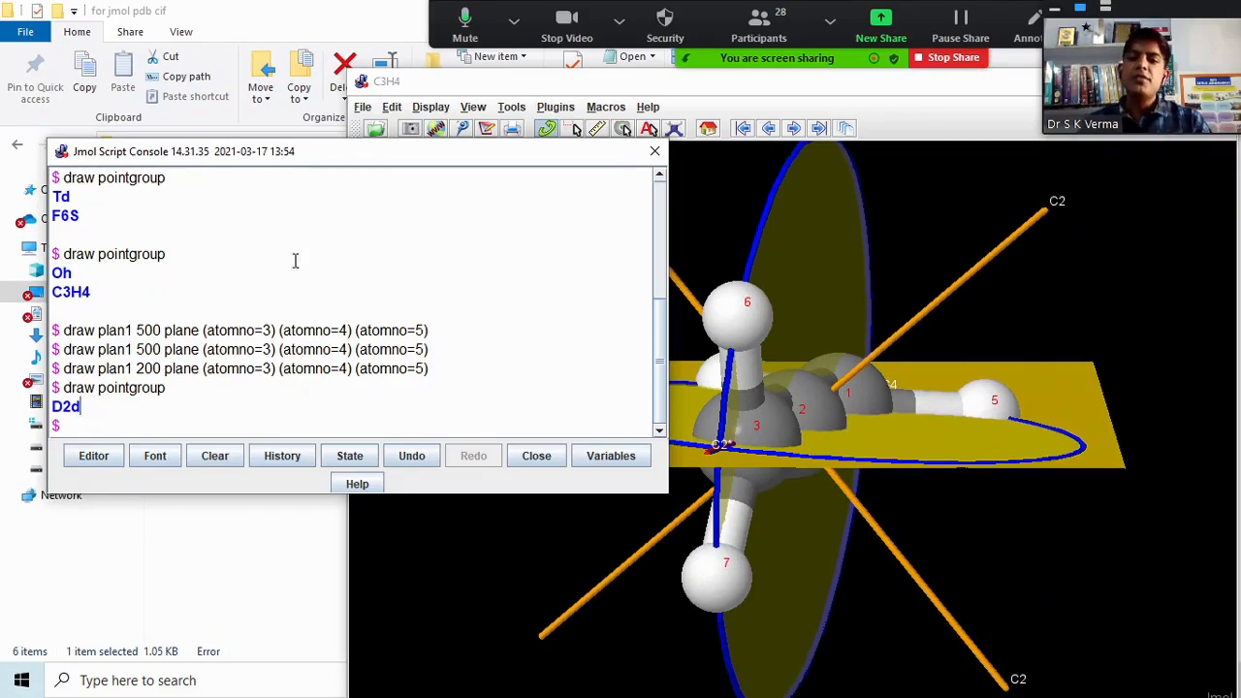
left_click_drag(427, 153, 273, 203)
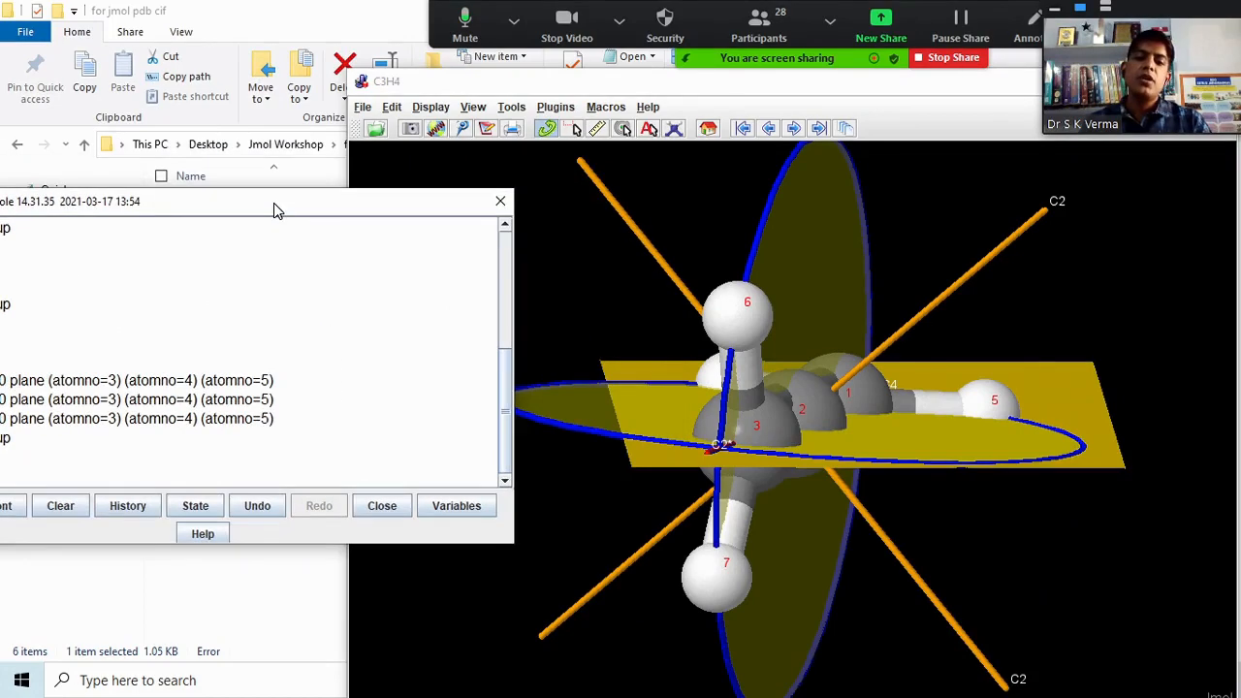